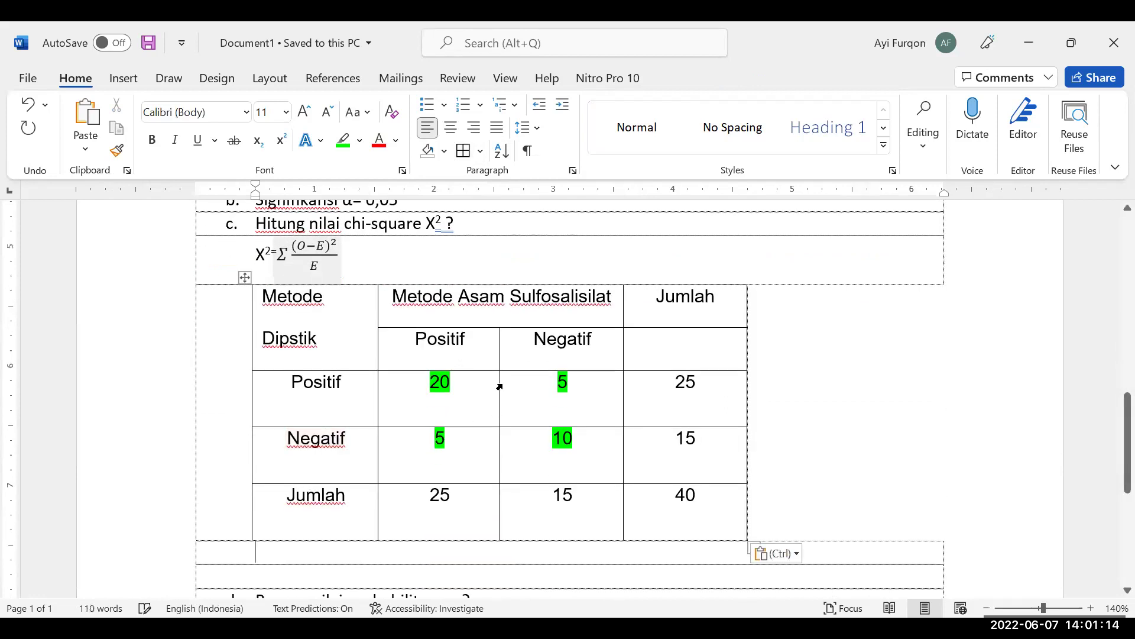
# Delete the whole Metode Dipstik table beneath the chi-square formula in the document.
pyautogui.click(489, 384)
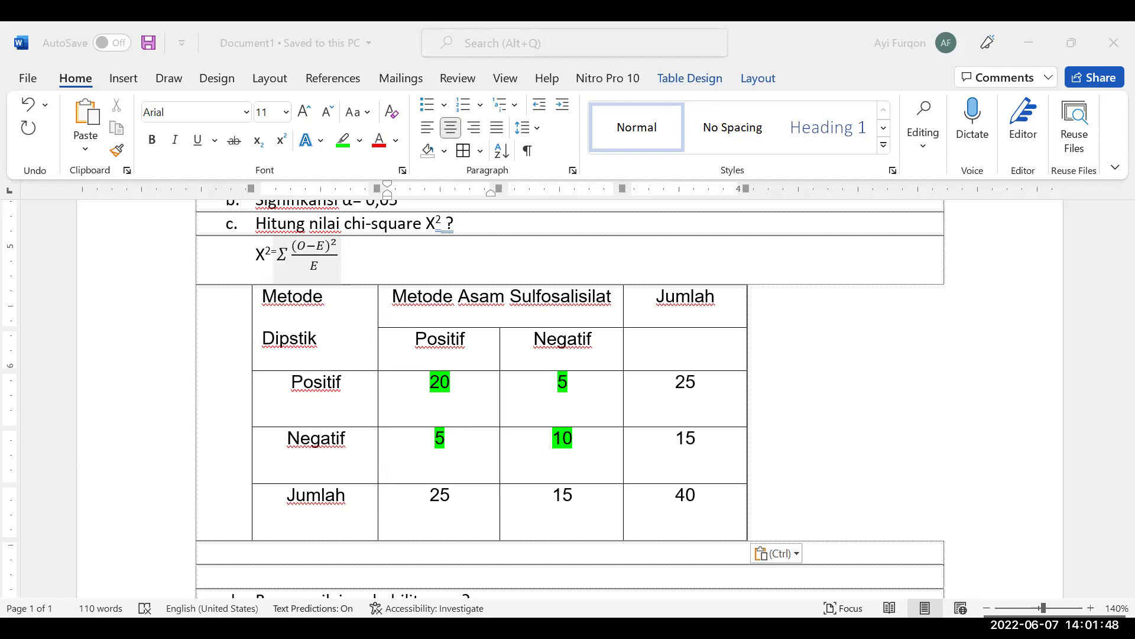
pyautogui.click(247, 273)
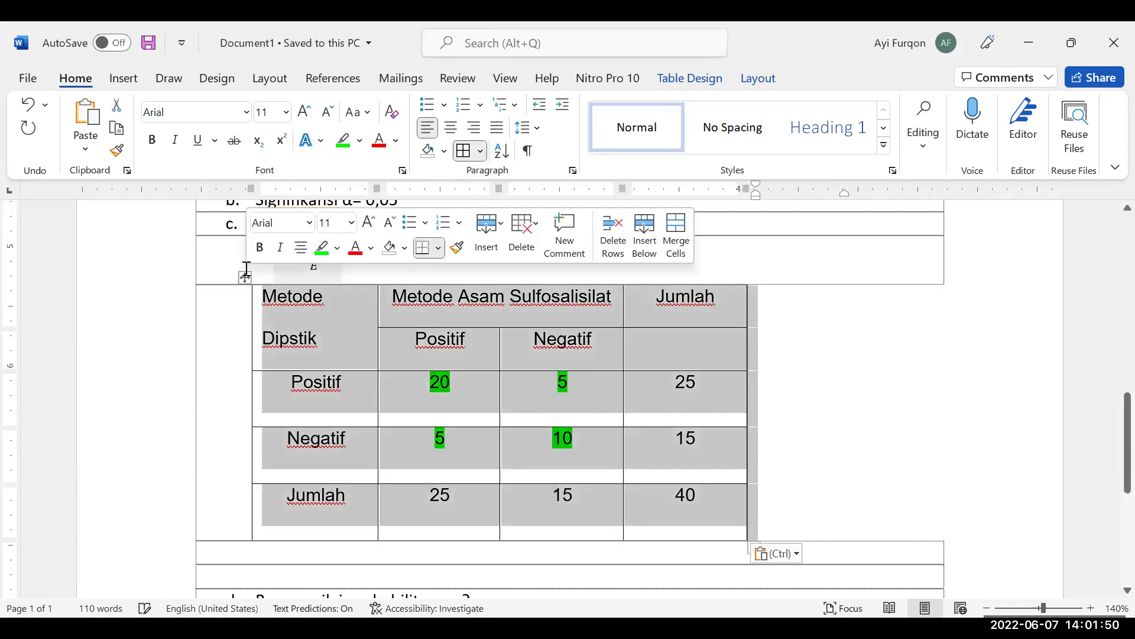
pyautogui.press('BackSpace')
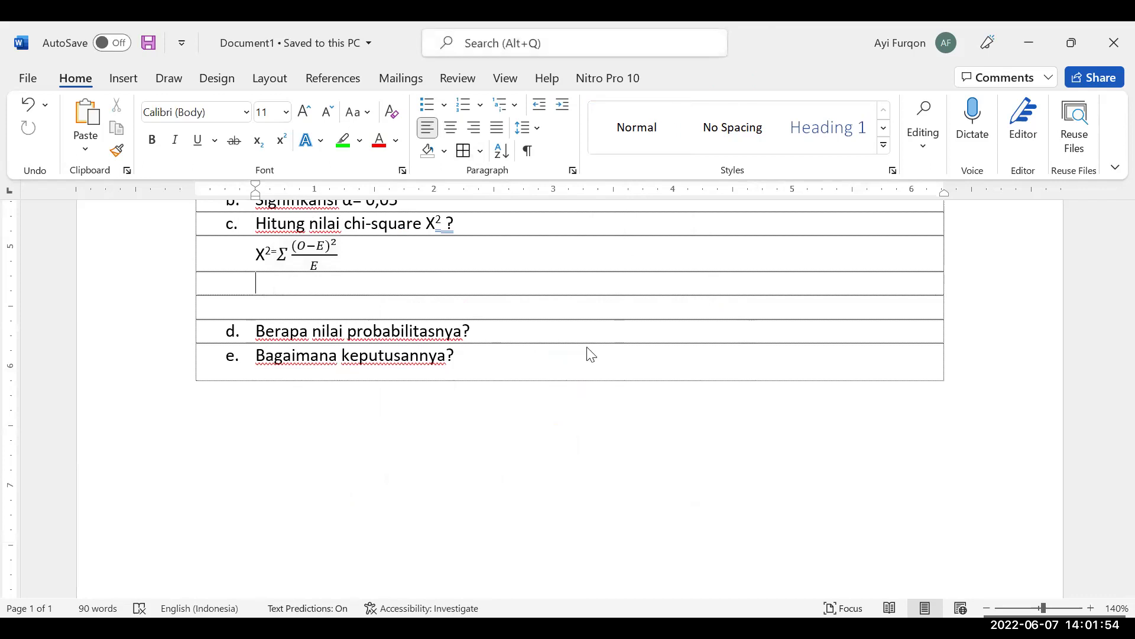
# Switch to the blank Excel workbook and paste the Metode Dipstik table starting at cell B2.
pyautogui.hotkey('alt', 'shift', 's')
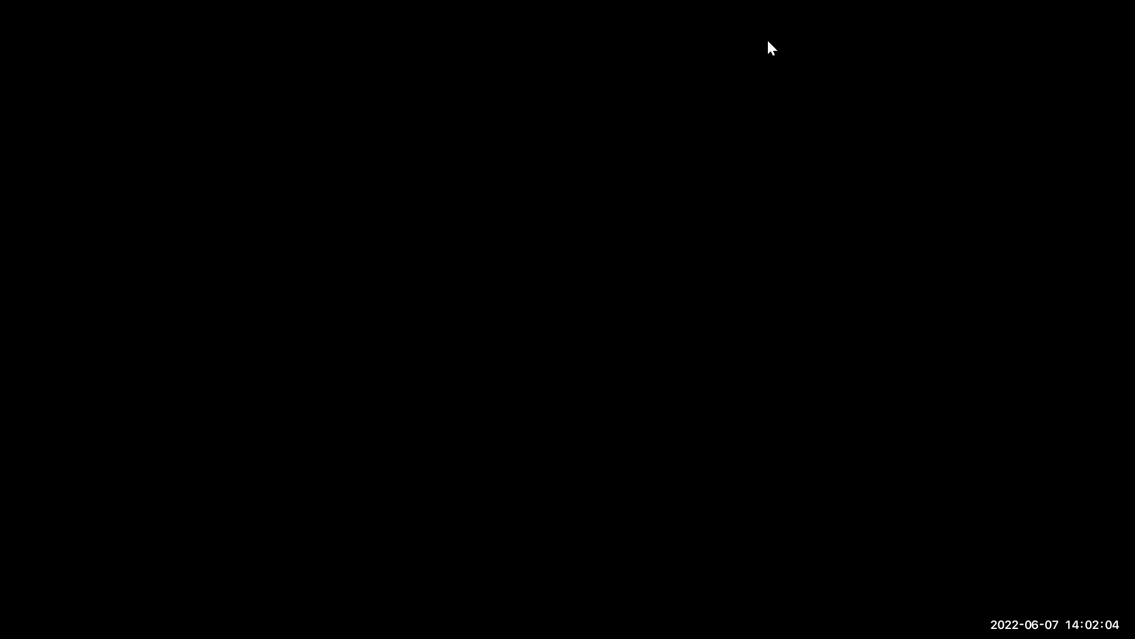
pyautogui.press('super+Up')
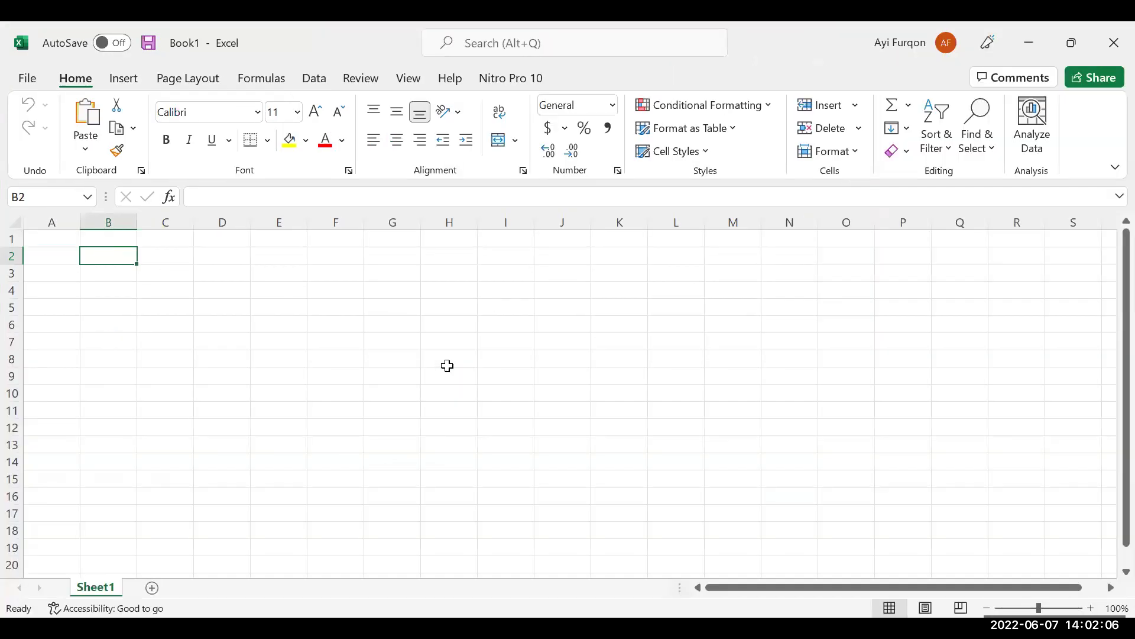
pyautogui.hotkey('ctrl', 'v')
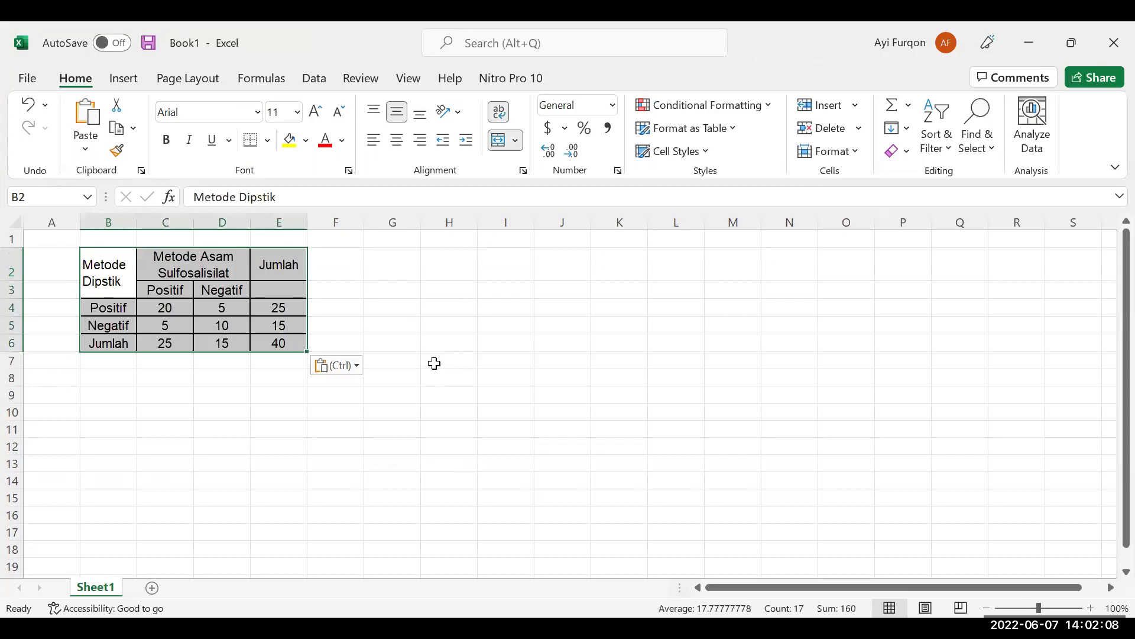
pyautogui.click(472, 307)
pyautogui.click(297, 445)
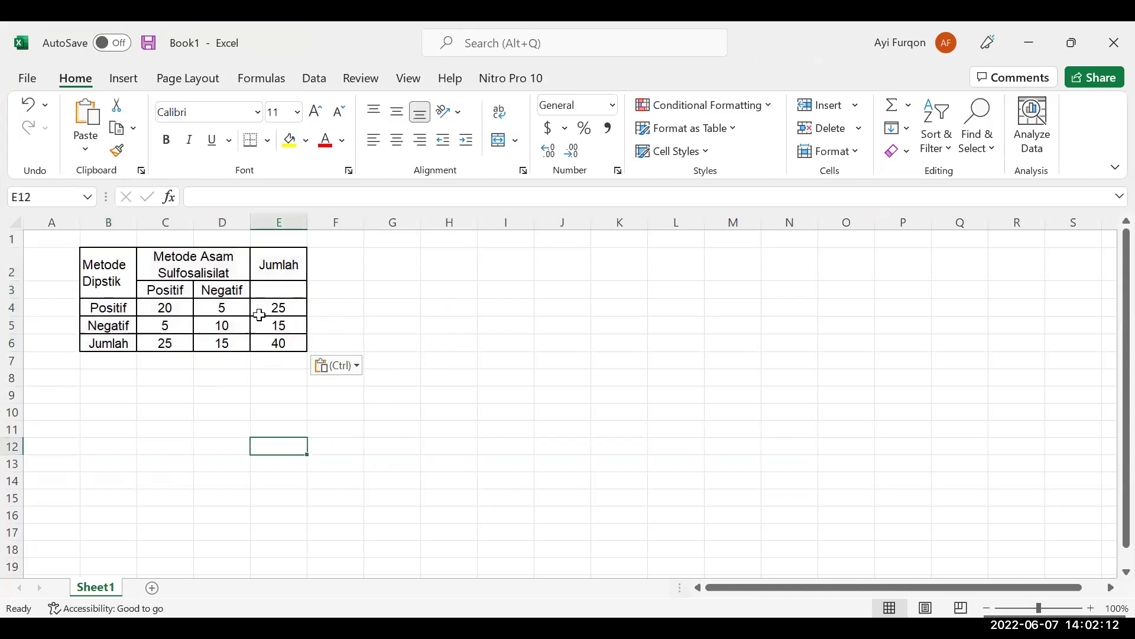
# Insert a blank column before the Negatif column and another before the Jumlah column of the table.
pyautogui.click(235, 222)
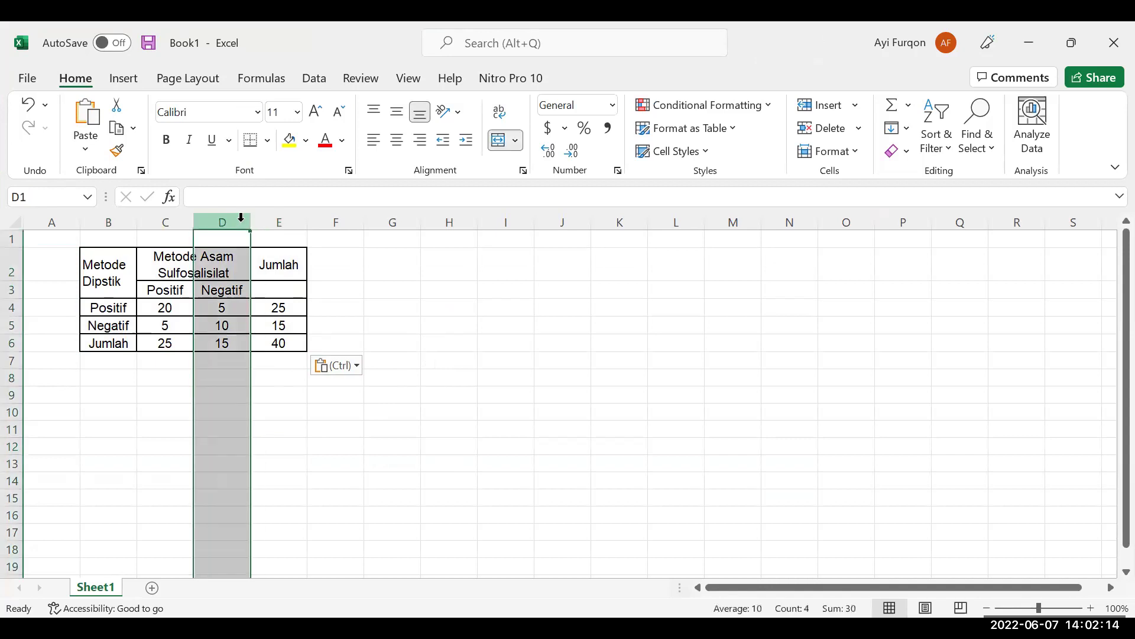
pyautogui.rightClick(242, 221)
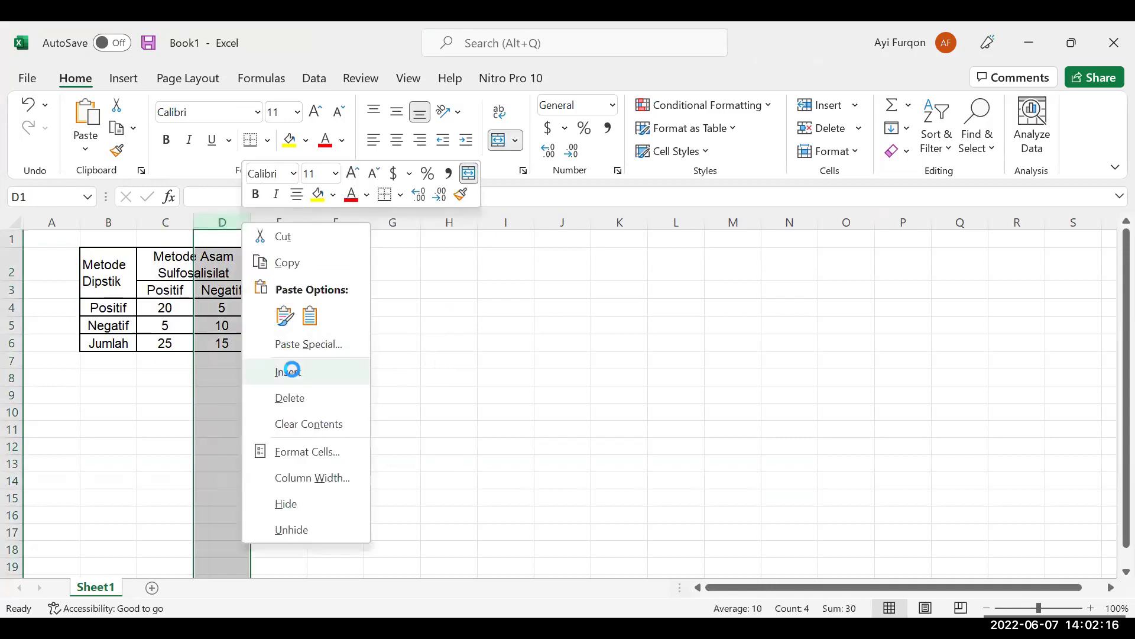
pyautogui.click(291, 370)
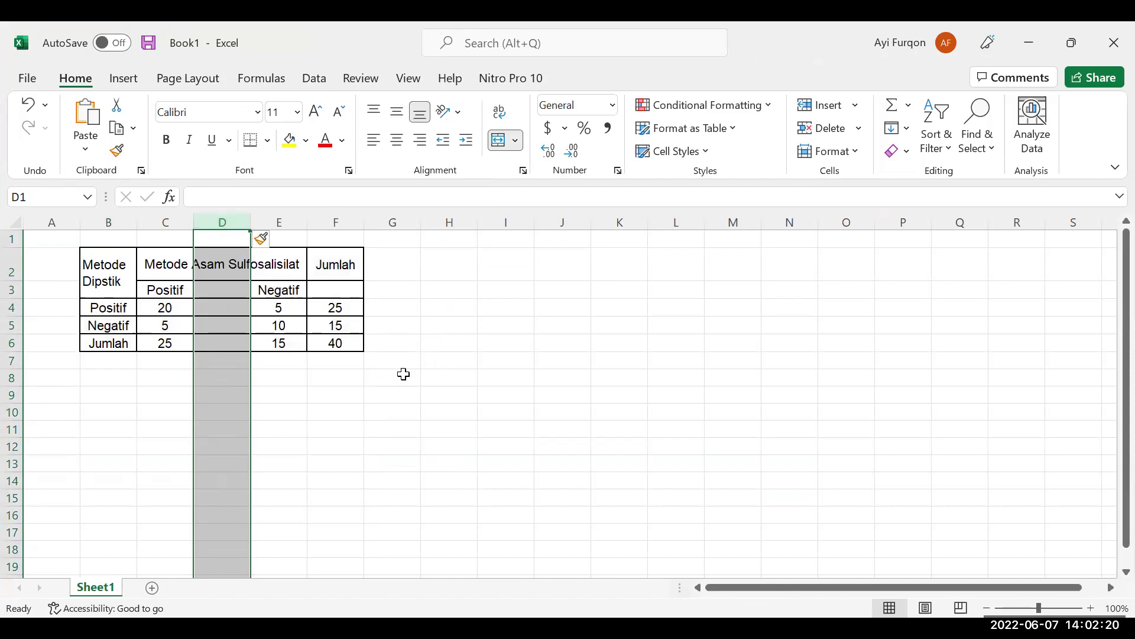
pyautogui.hotkey('ctrl', 'shift', '+')
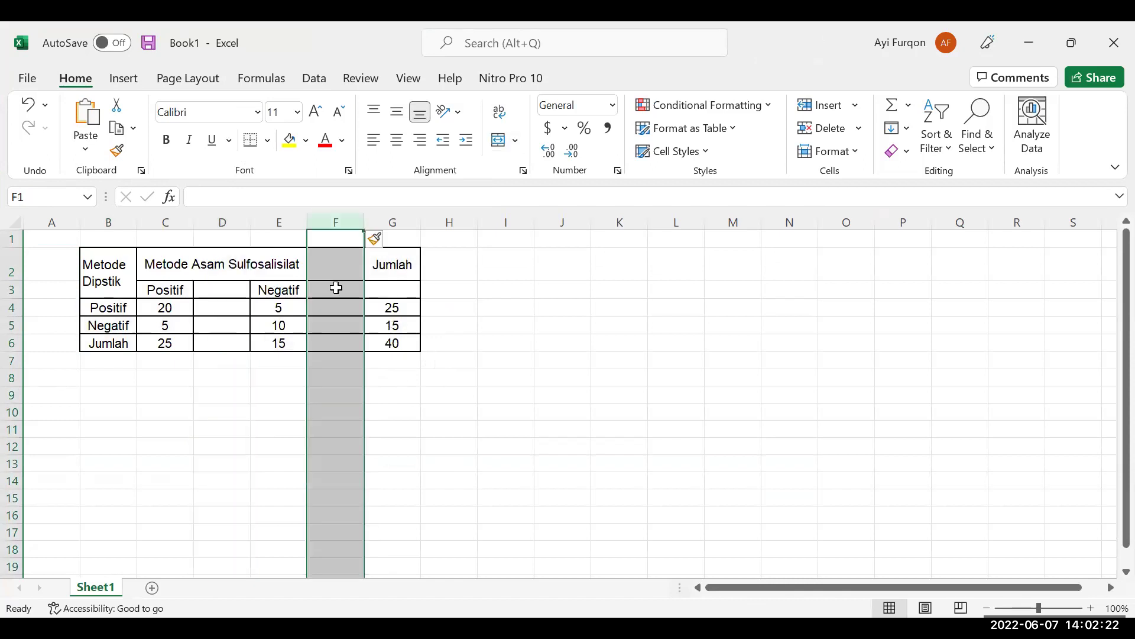
pyautogui.click(241, 290)
pyautogui.click(240, 310)
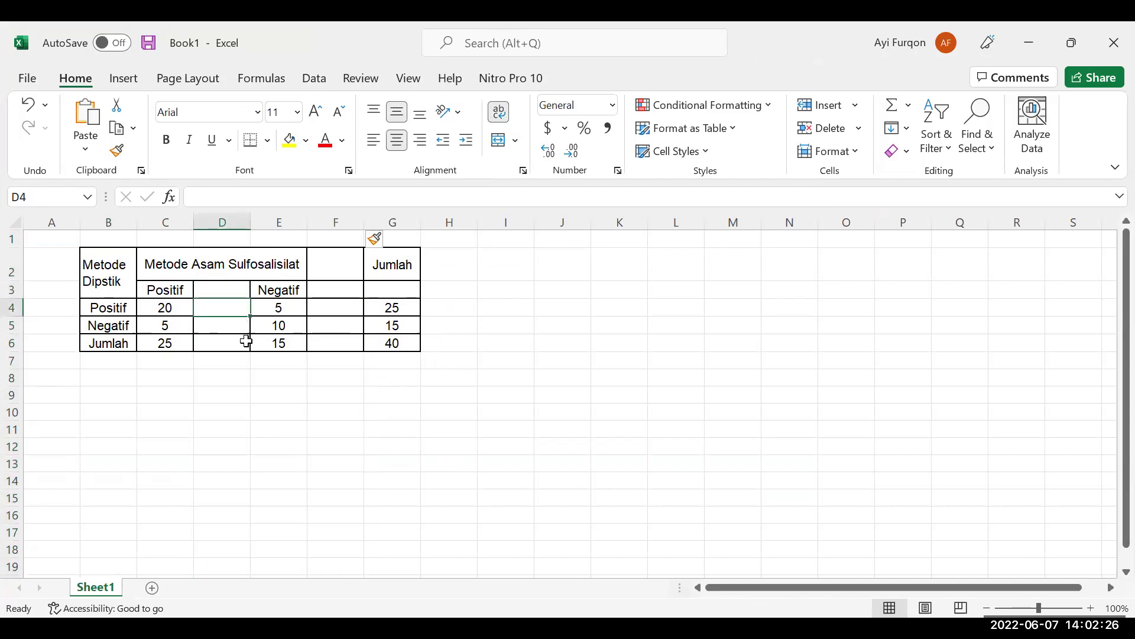
pyautogui.click(431, 365)
pyautogui.click(239, 373)
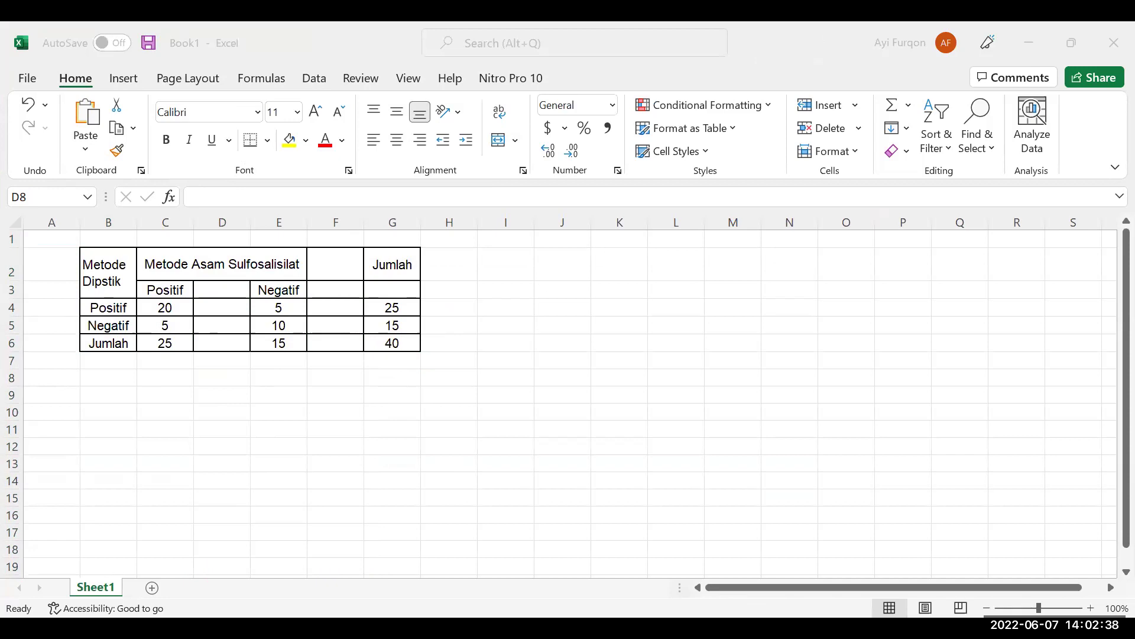
# Place the chi-square formula label X2= in B9 and move its equation picture beside it over C9.
pyautogui.click(84, 393)
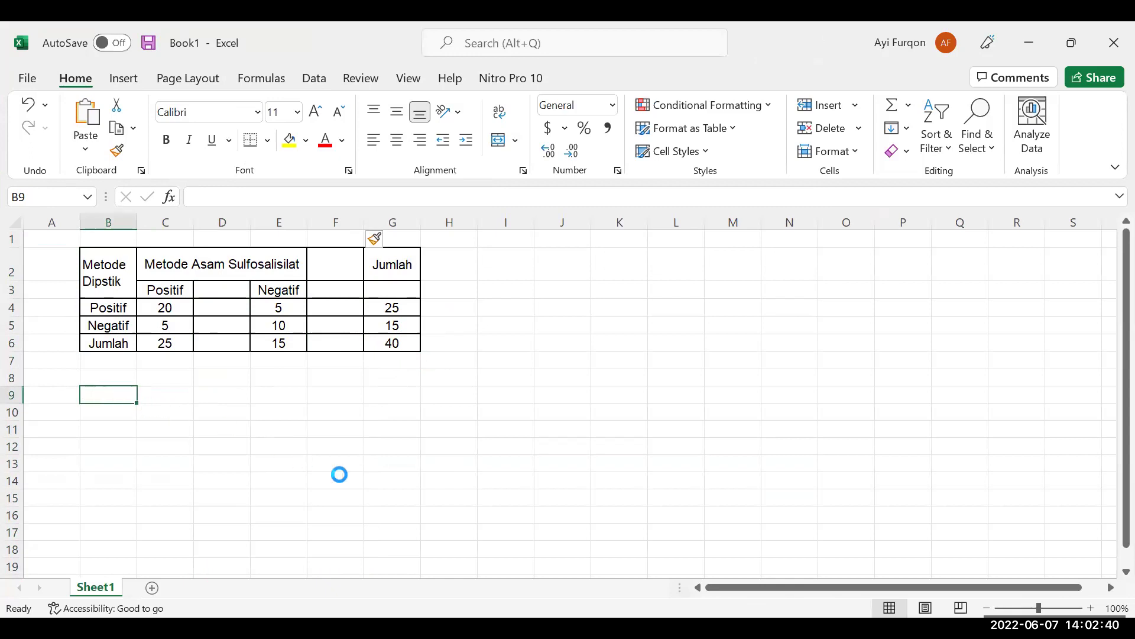
pyautogui.write('X2=')
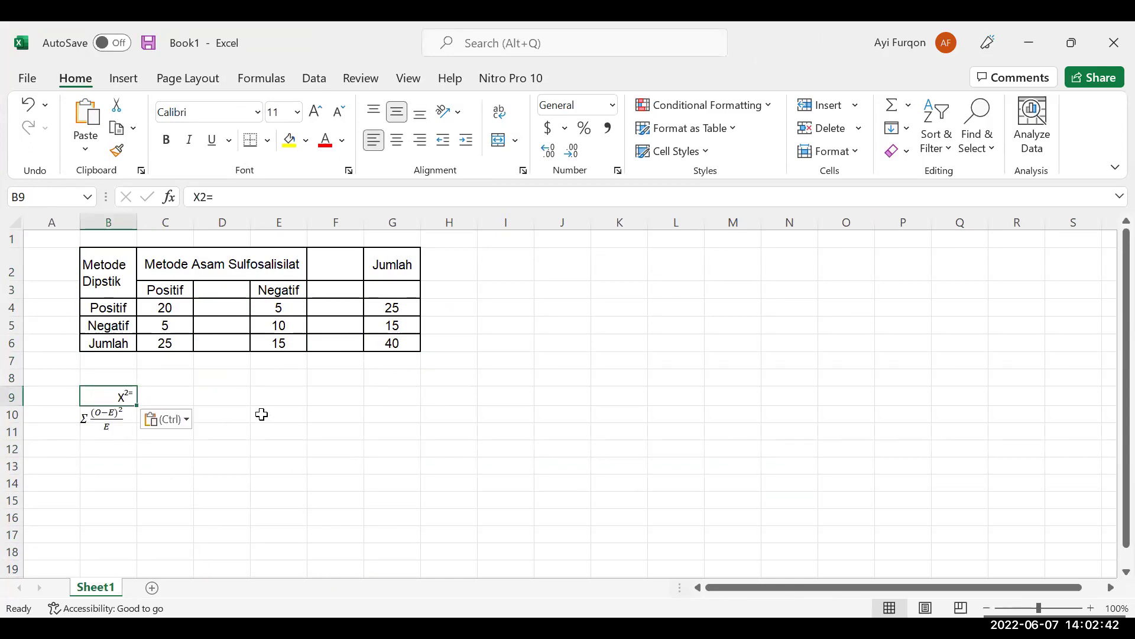
pyautogui.click(262, 413)
pyautogui.click(105, 413)
pyautogui.moveTo(106, 412); pyautogui.dragTo(164, 385)
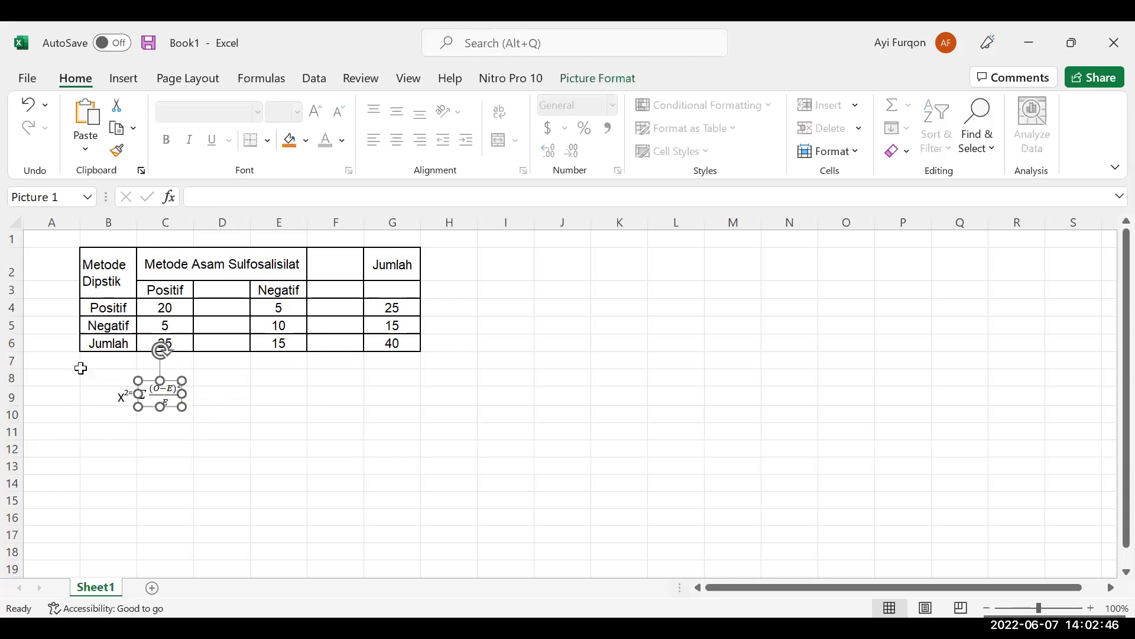
pyautogui.keyDown('ctrl'); pyautogui.scroll(6, 81, 368); pyautogui.keyUp('ctrl')
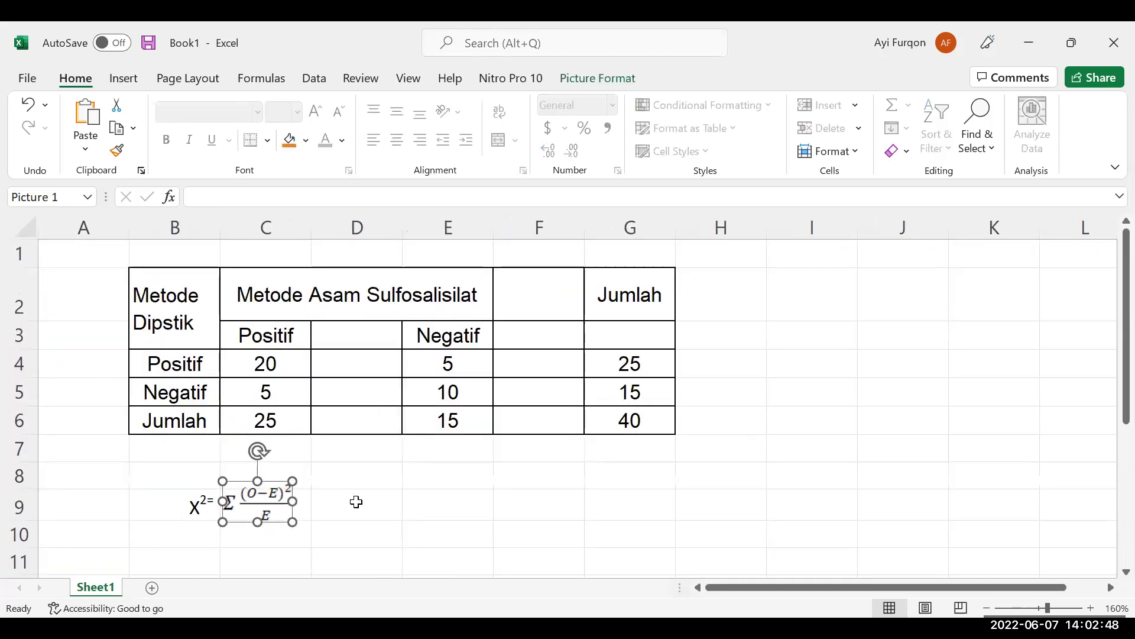
pyautogui.click(359, 484)
pyautogui.click(357, 507)
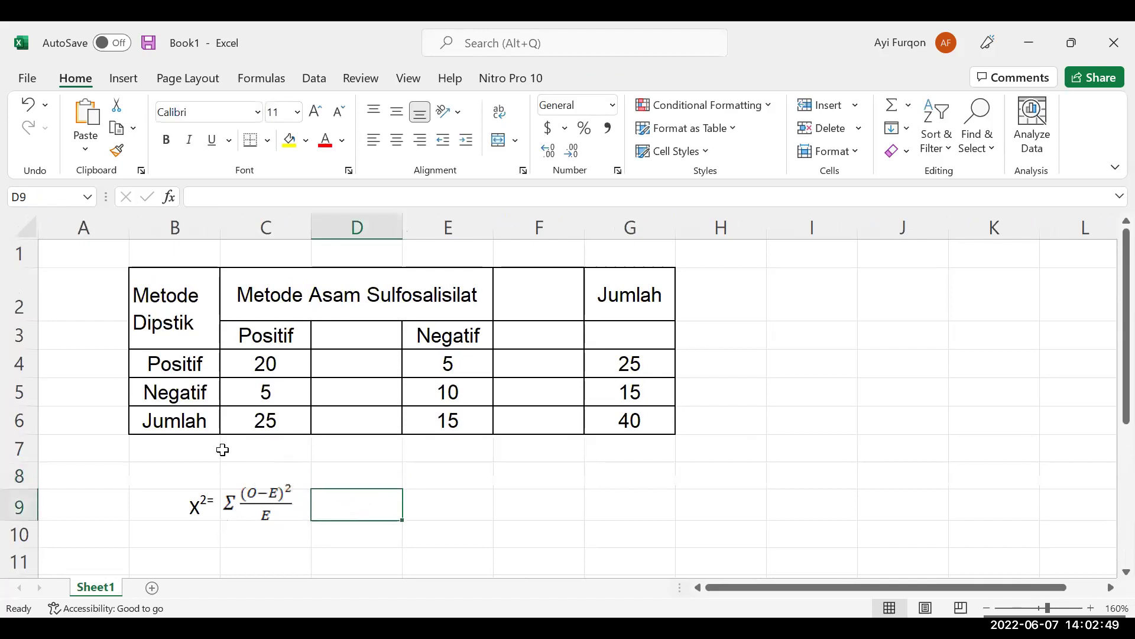
pyautogui.click(342, 373)
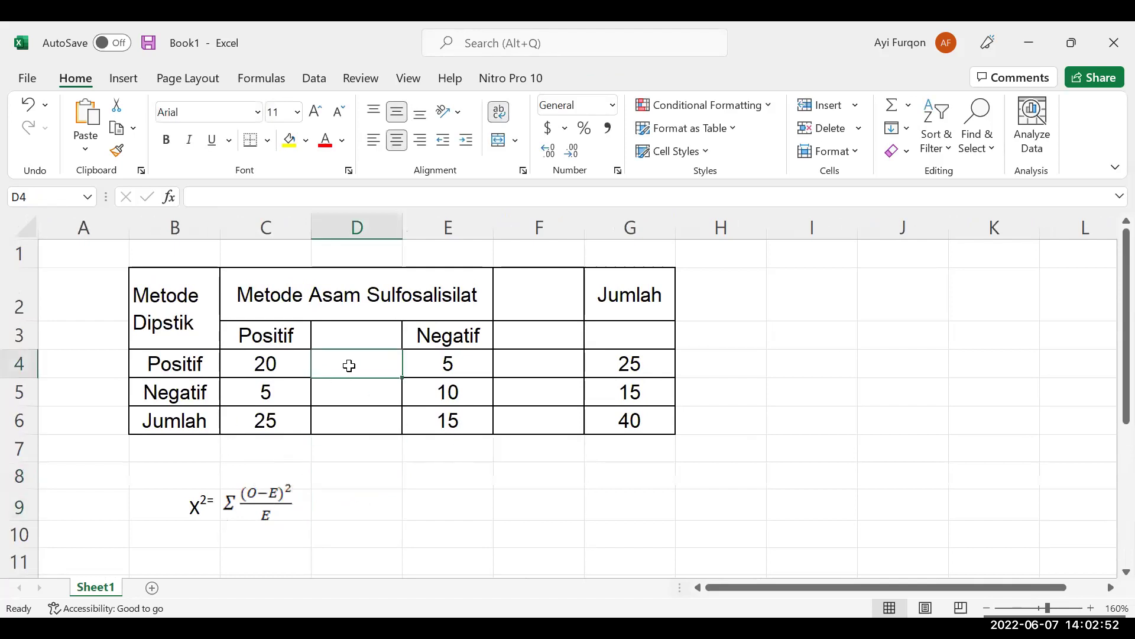
pyautogui.click(285, 359)
pyautogui.click(354, 363)
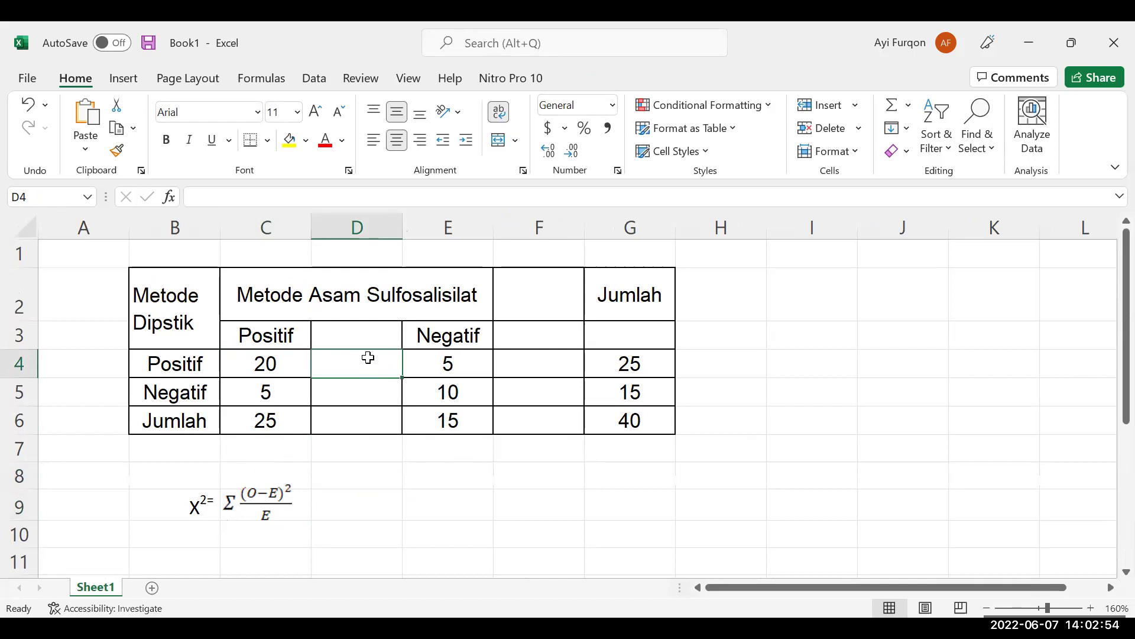
# Enter the headers Observed in E8 and Expected in F8.
pyautogui.click(448, 476)
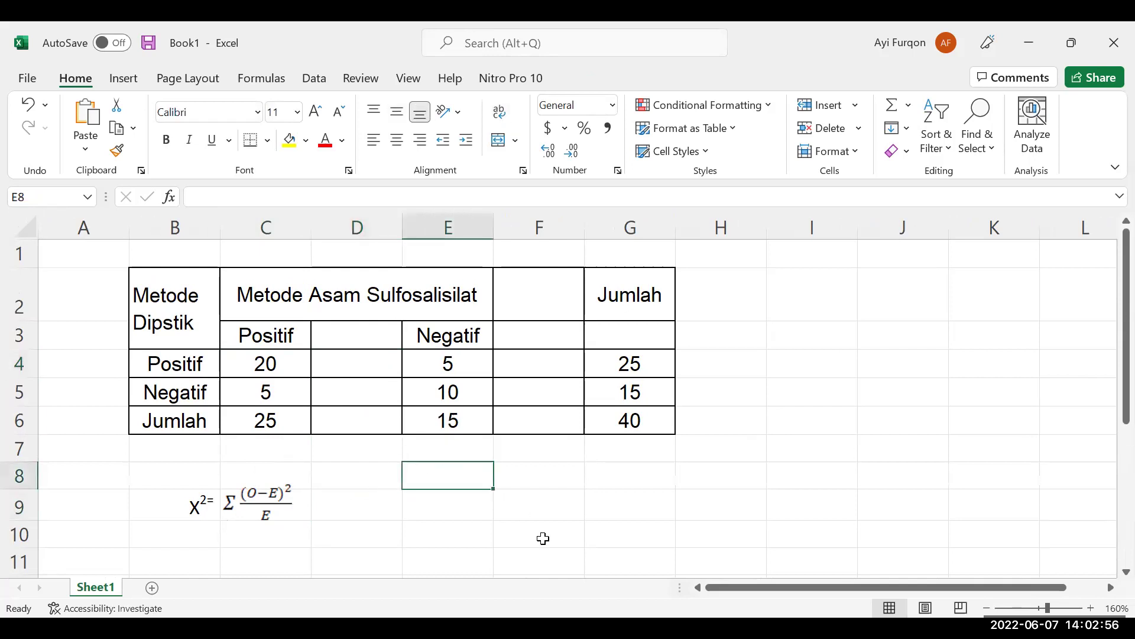
pyautogui.write('O')
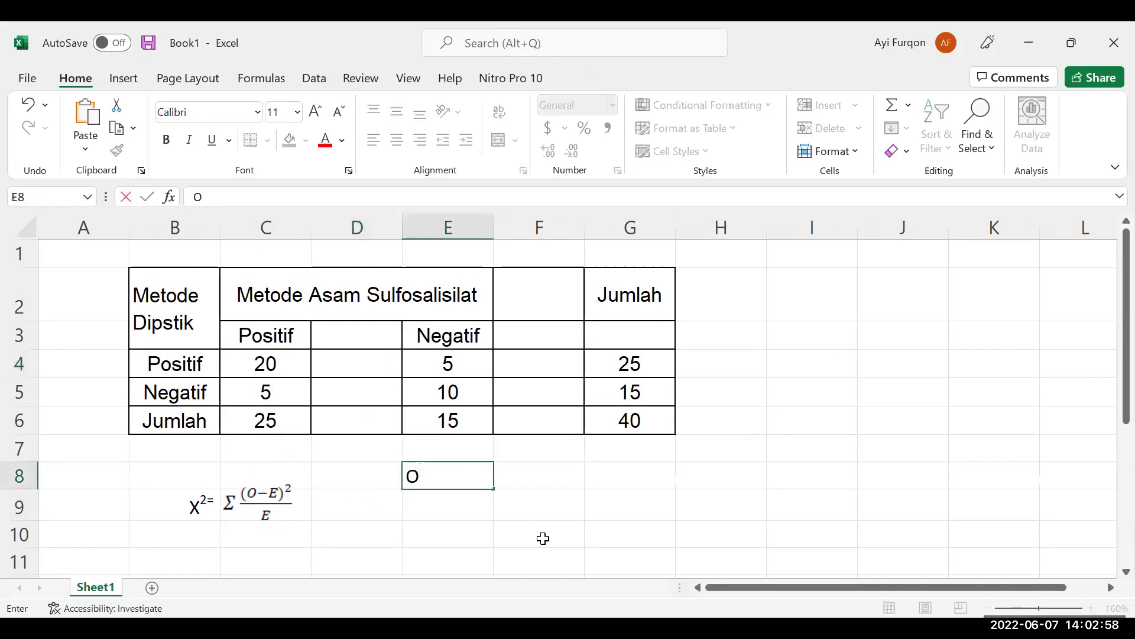
pyautogui.write('bserved')
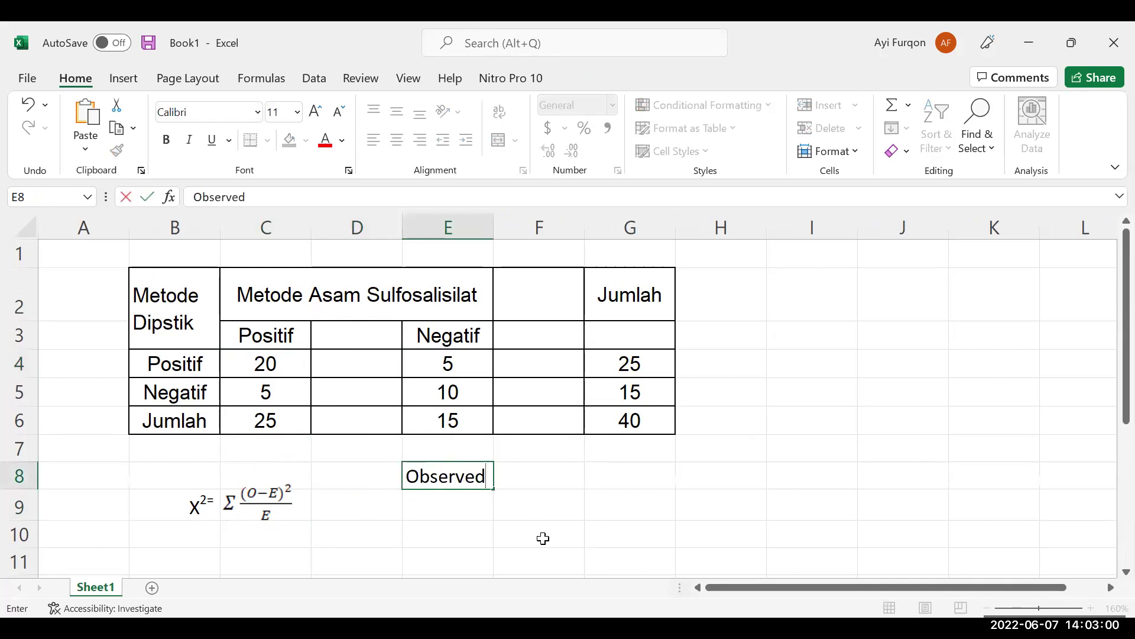
pyautogui.press('Return')
pyautogui.press('Up')
pyautogui.press('Right')
pyautogui.press('Up')
pyautogui.press('Down')
pyautogui.write('Ex')
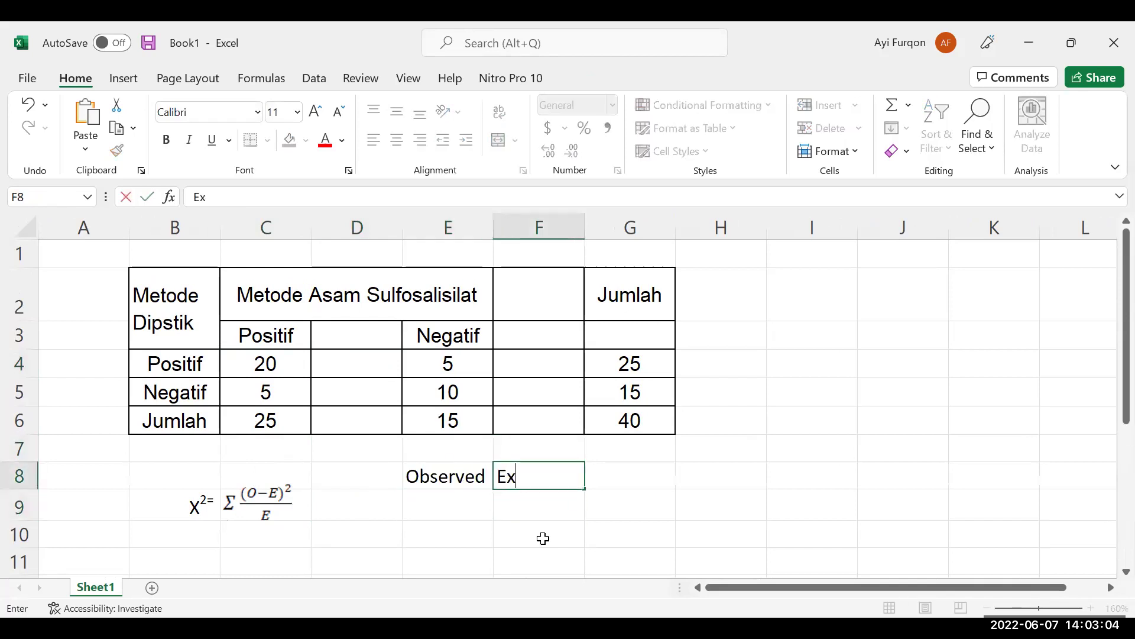
pyautogui.write('pected')
pyautogui.press('Return')
pyautogui.press('Left')
pyautogui.press('Left')
pyautogui.press('Right')
pyautogui.press('Right')
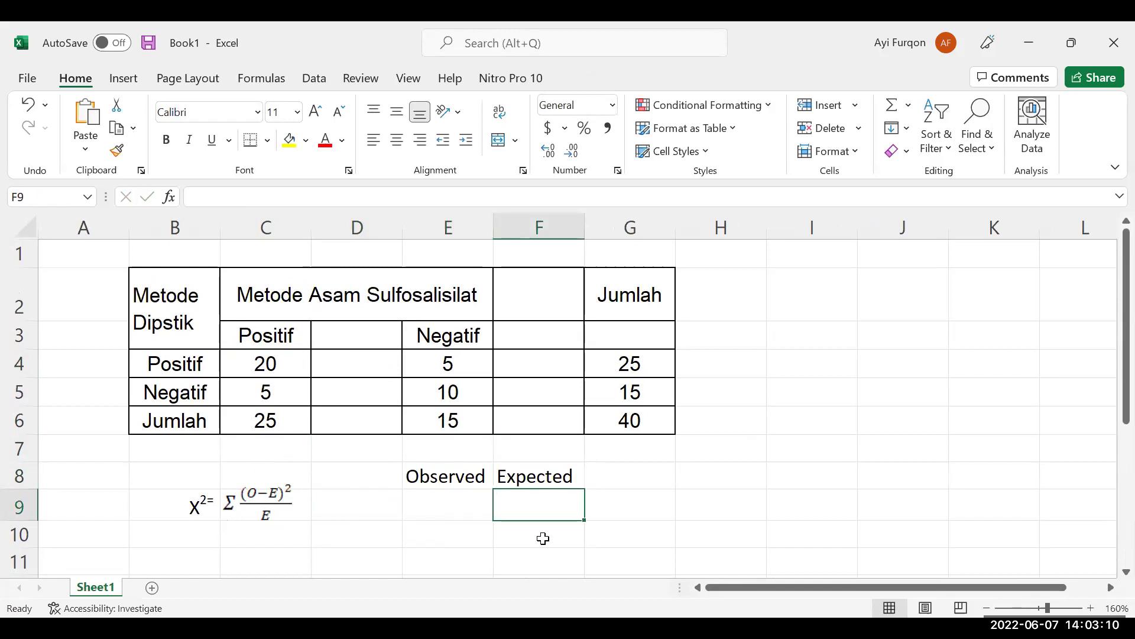
pyautogui.press('Left')
pyautogui.press('Up')
pyautogui.press('Up')
pyautogui.press('Up')
pyautogui.press('Up')
pyautogui.press('Up')
pyautogui.press('Left')
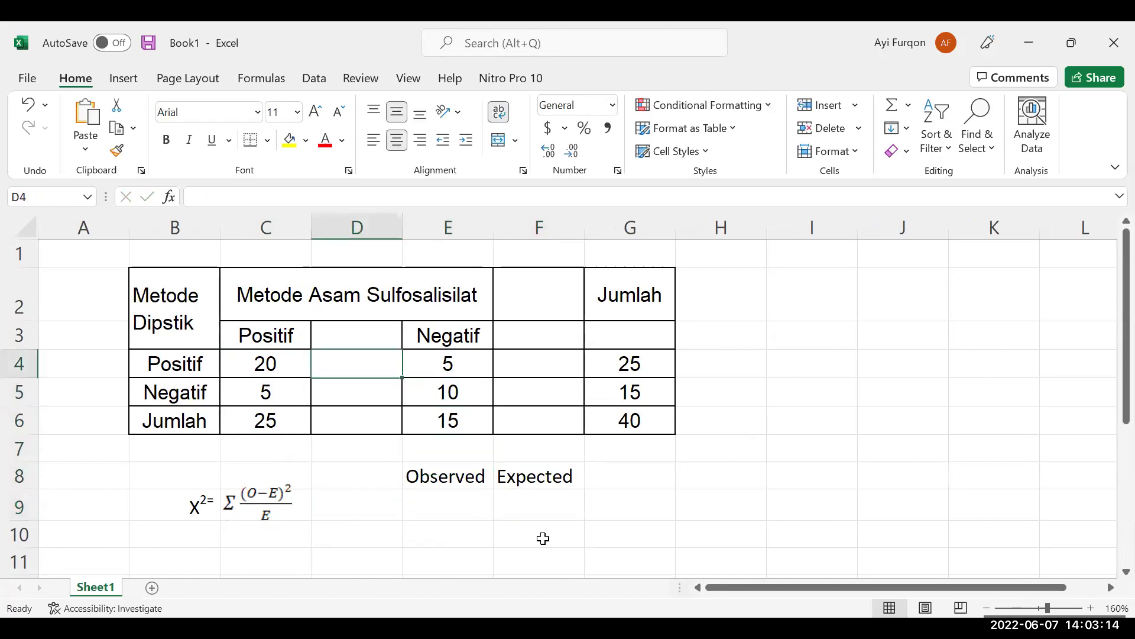
# Enter 20, 5 and 10 under Observed in cells E9 to E11.
pyautogui.press('Down')
pyautogui.press('Down')
pyautogui.press('Down')
pyautogui.press('Right')
pyautogui.press('Down')
pyautogui.press('Down')
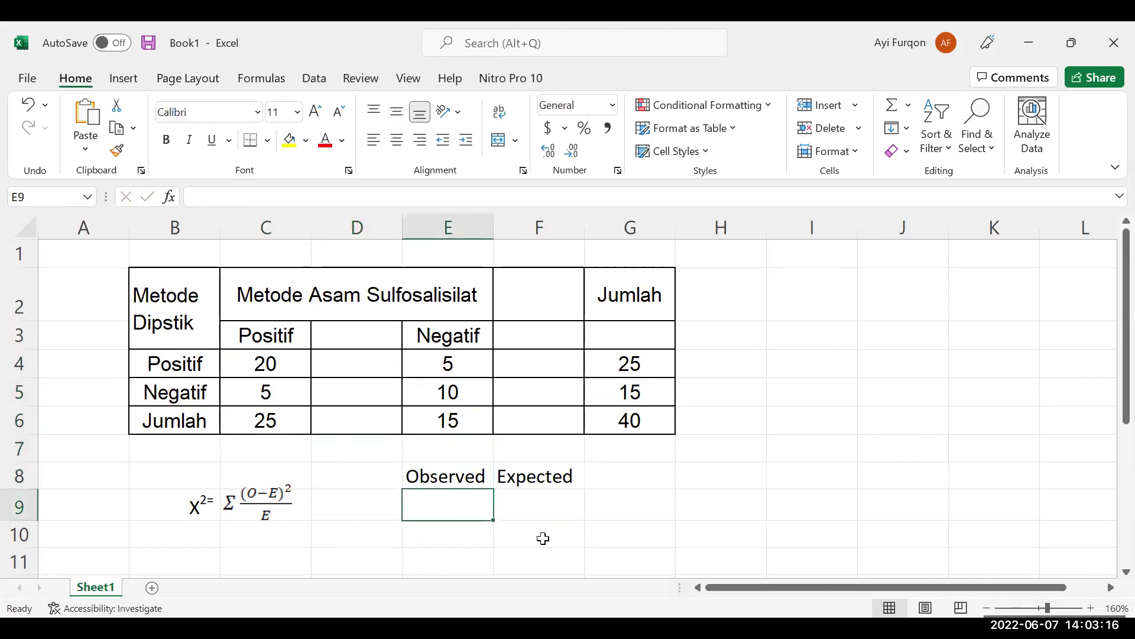
pyautogui.write('20')
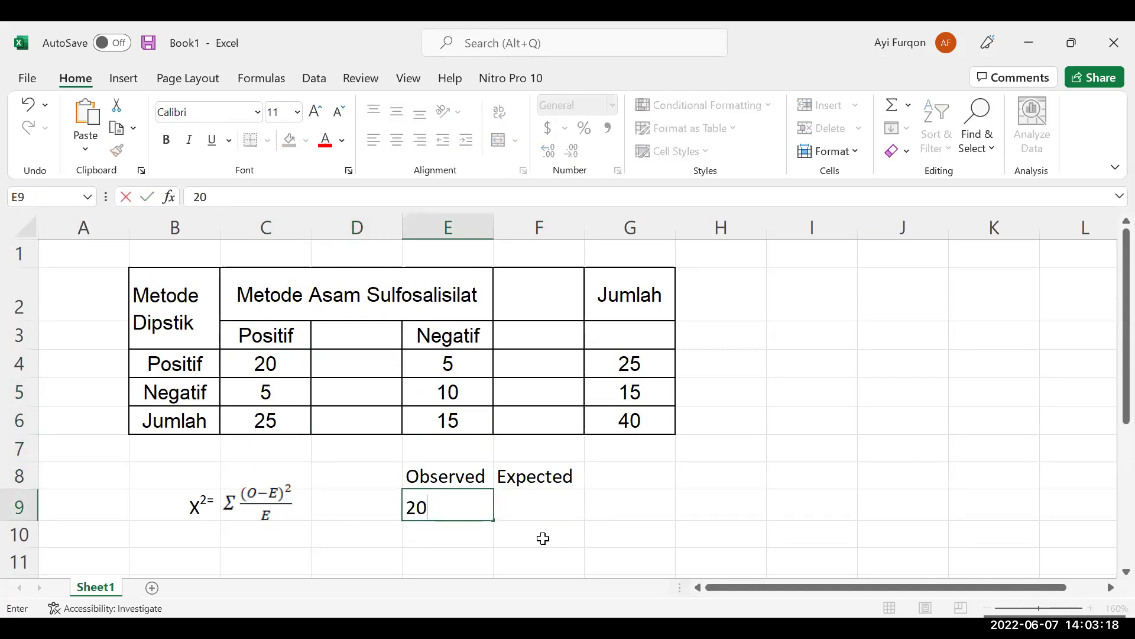
pyautogui.press('Return')
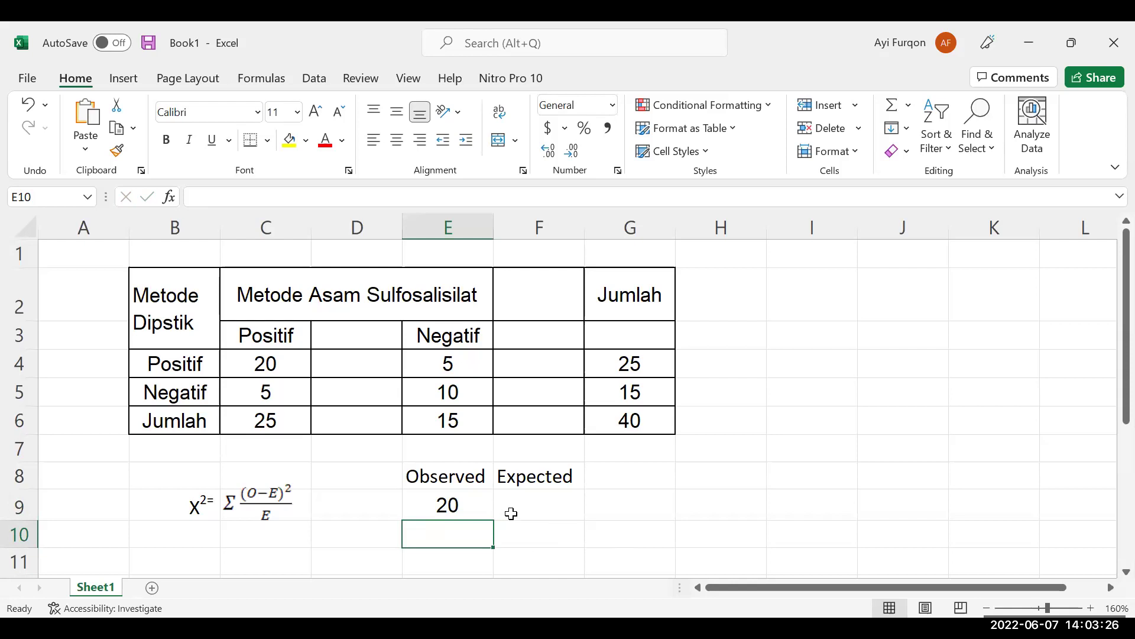
pyautogui.write('5')
pyautogui.press('Return')
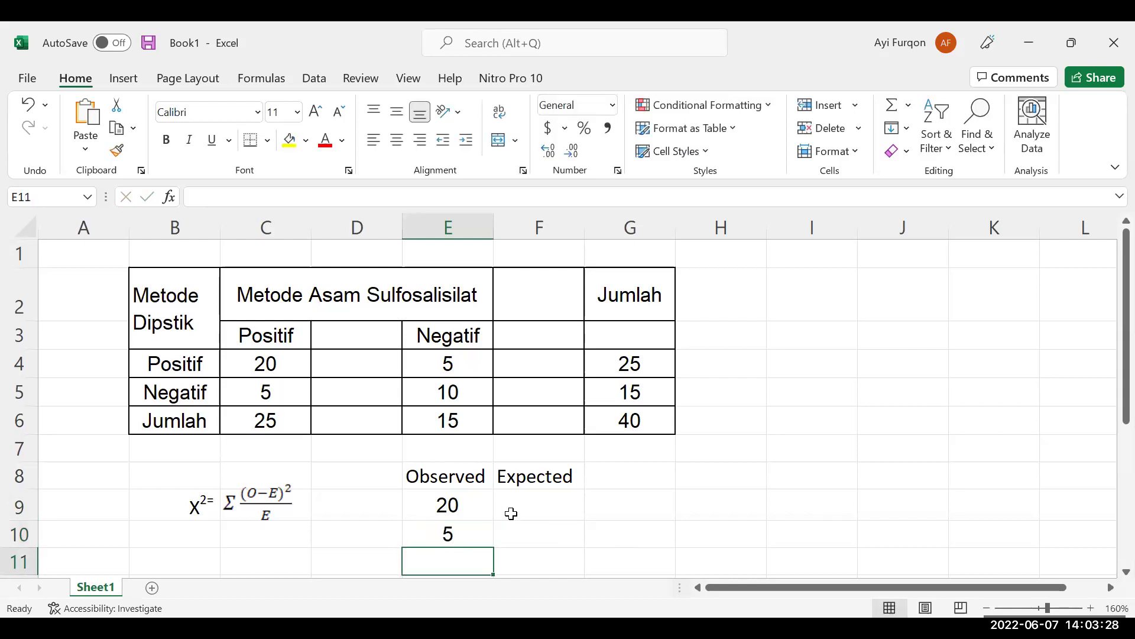
pyautogui.write('10')
pyautogui.press('Return')
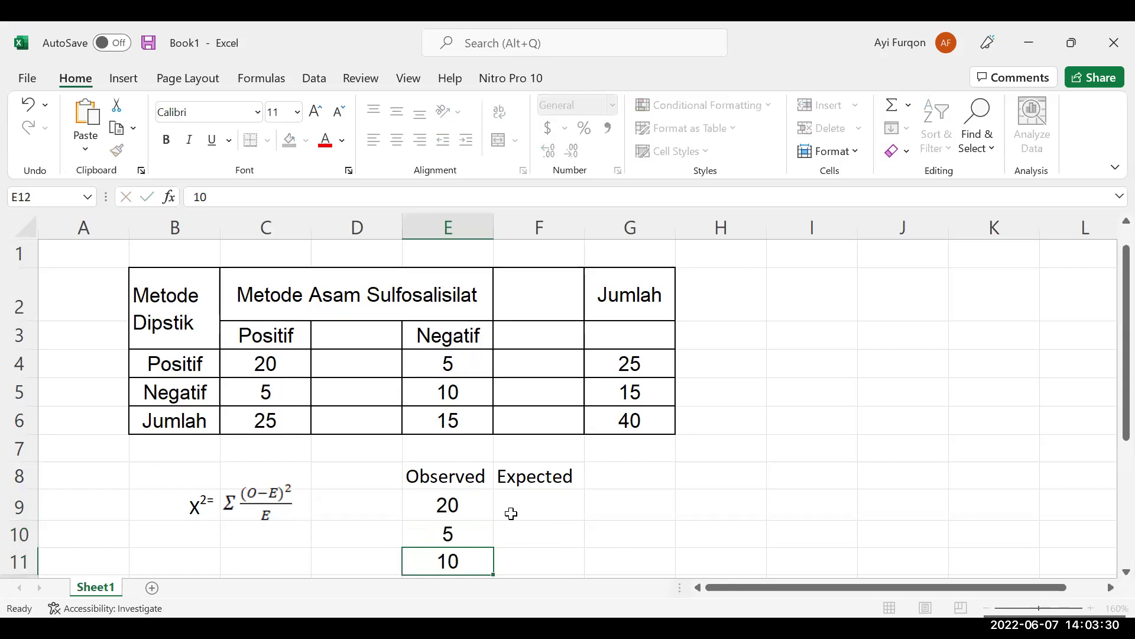
# Correct the Observed value in E11 to 5 and enter 10 in E12.
pyautogui.scroll(1, 509, 512)
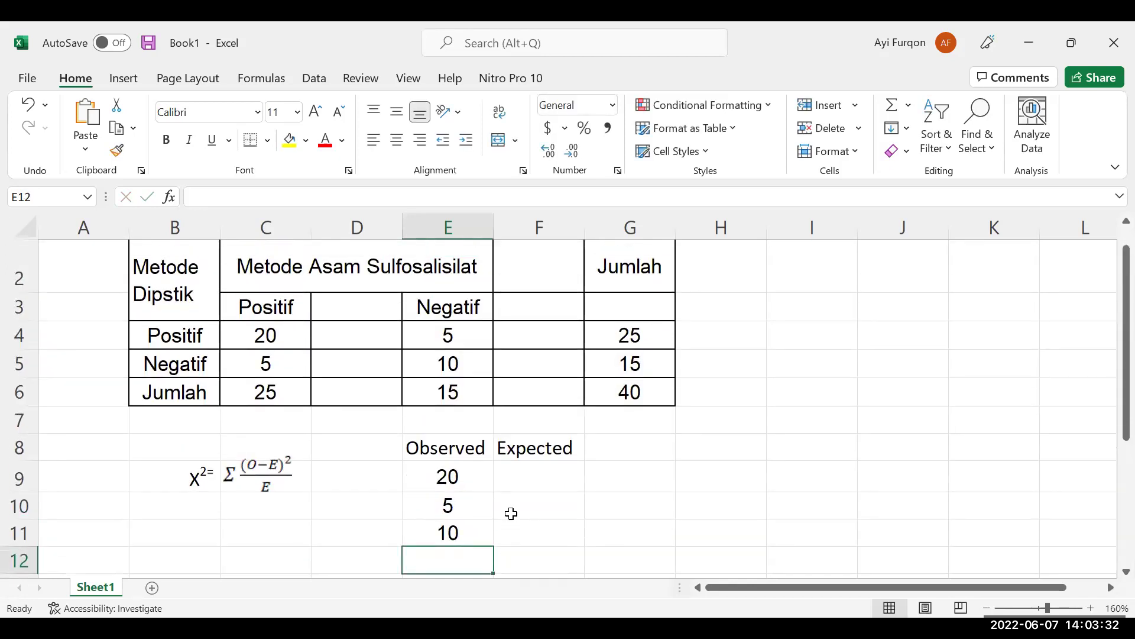
pyautogui.scroll(-2, 491, 473)
pyautogui.click(475, 359)
pyautogui.write('5')
pyautogui.press('Return')
pyautogui.write('10')
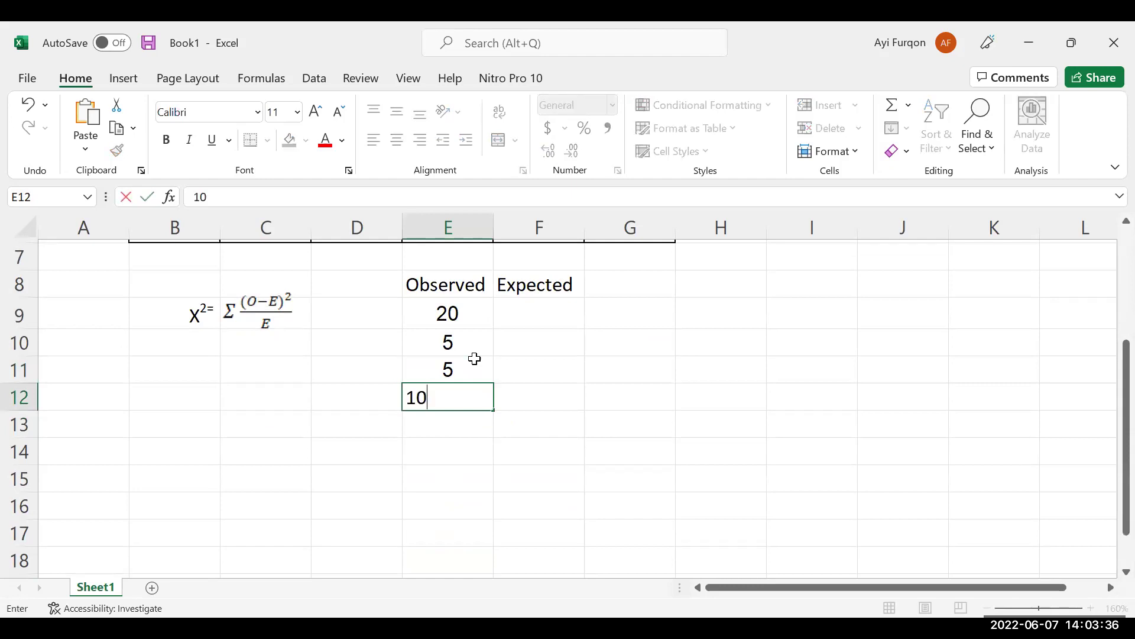
pyautogui.press('Return')
# Enter the header (O-E) in G8, beside the Expected header.
pyautogui.click(576, 302)
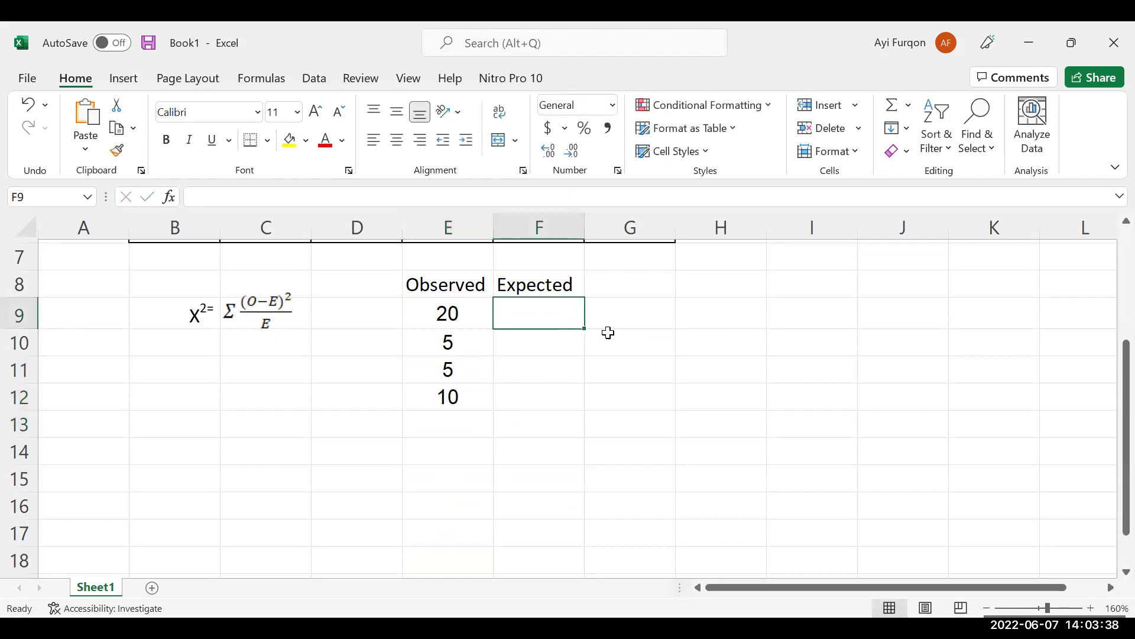
pyautogui.scroll(1, 608, 332)
pyautogui.click(653, 378)
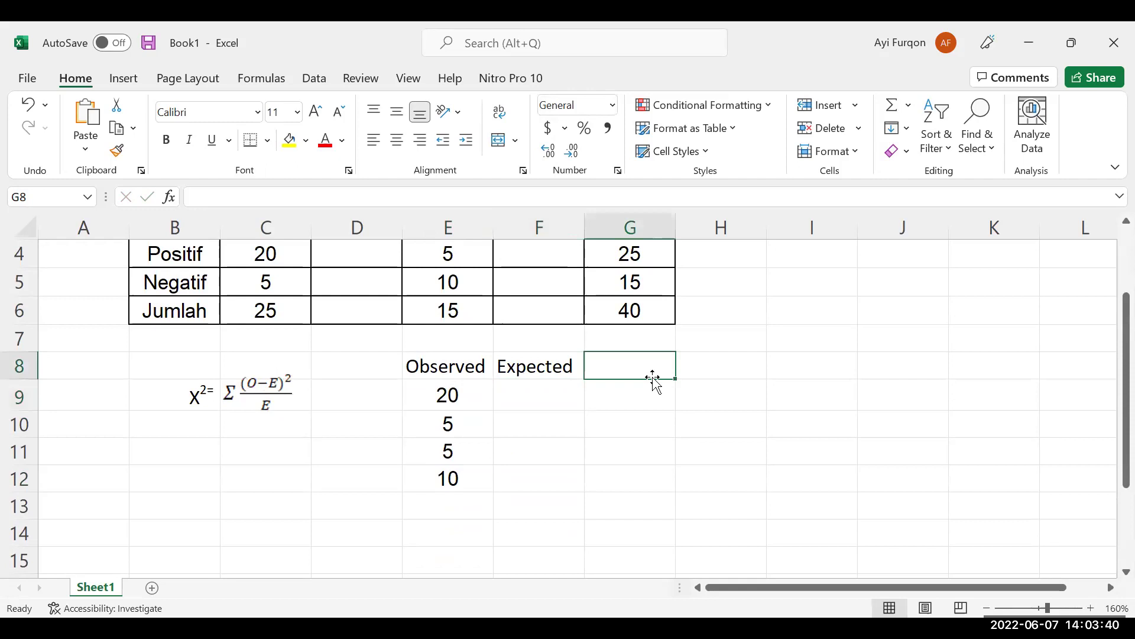
pyautogui.write('(')
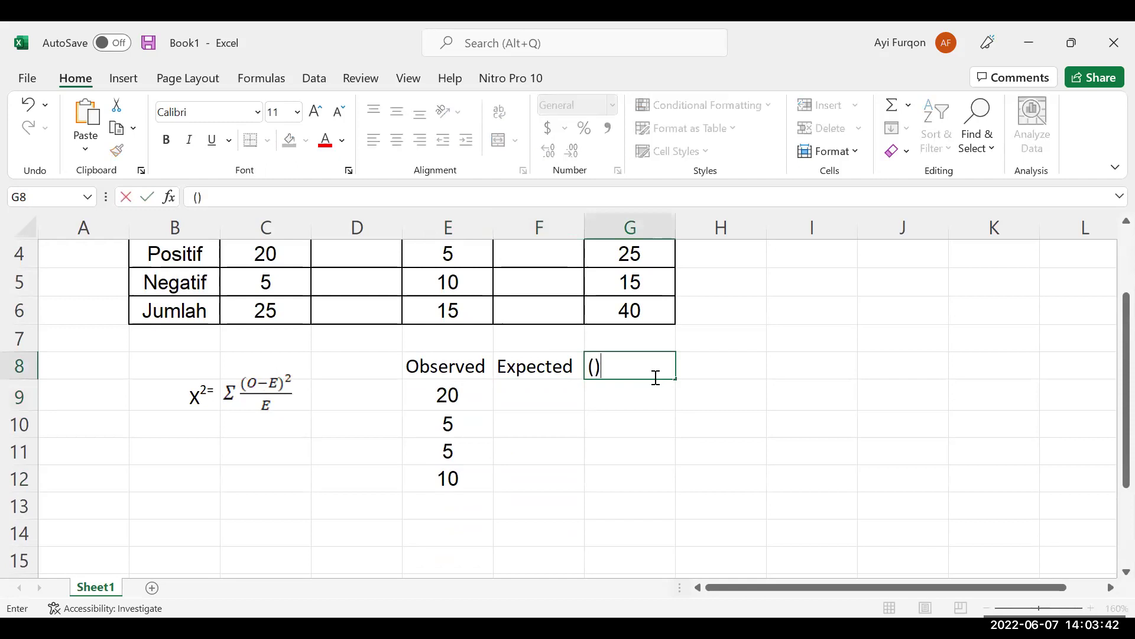
pyautogui.write(')')
pyautogui.press('BackSpace')
pyautogui.write('O-E)')
pyautogui.press('Return')
pyautogui.press('Left')
pyautogui.press('Left')
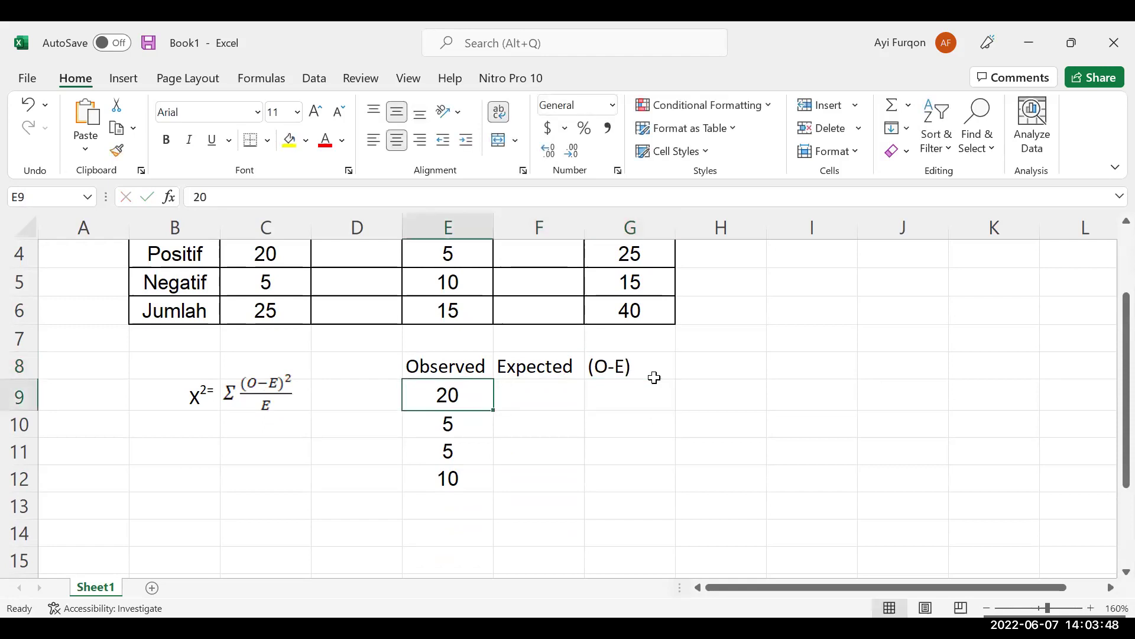
pyautogui.press('Right')
pyautogui.press('Right')
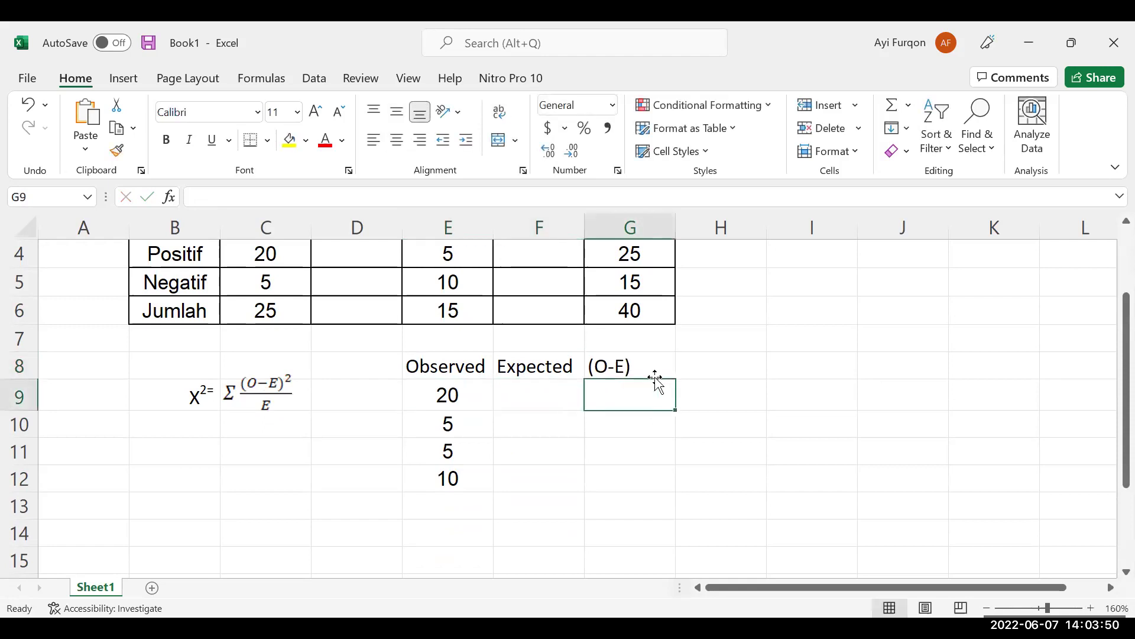
# Calculate the expected value for the Positif–Positif cell in D4 with the formula =(G4*C6)/G6.
pyautogui.scroll(1, 576, 280)
pyautogui.click(348, 355)
pyautogui.write('=')
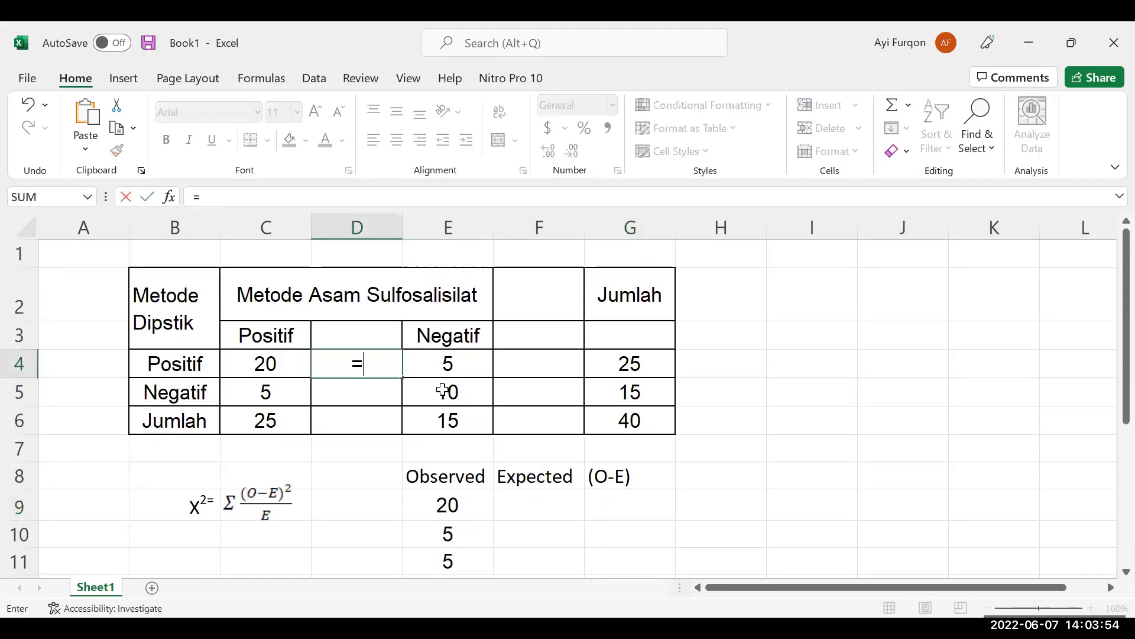
pyautogui.write('(')
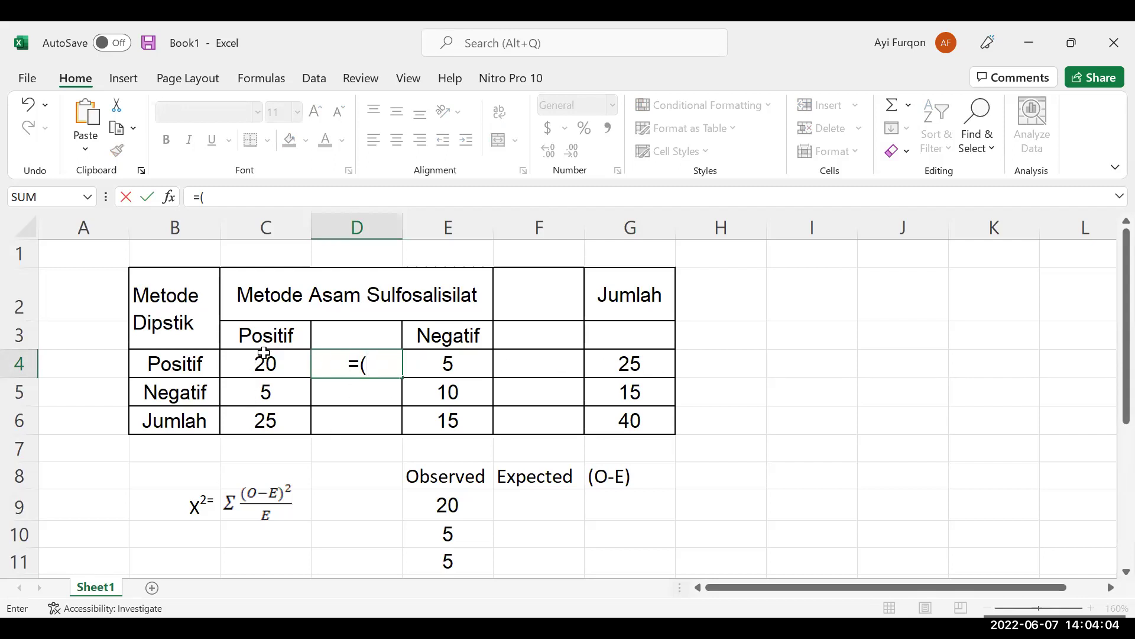
pyautogui.click(626, 366)
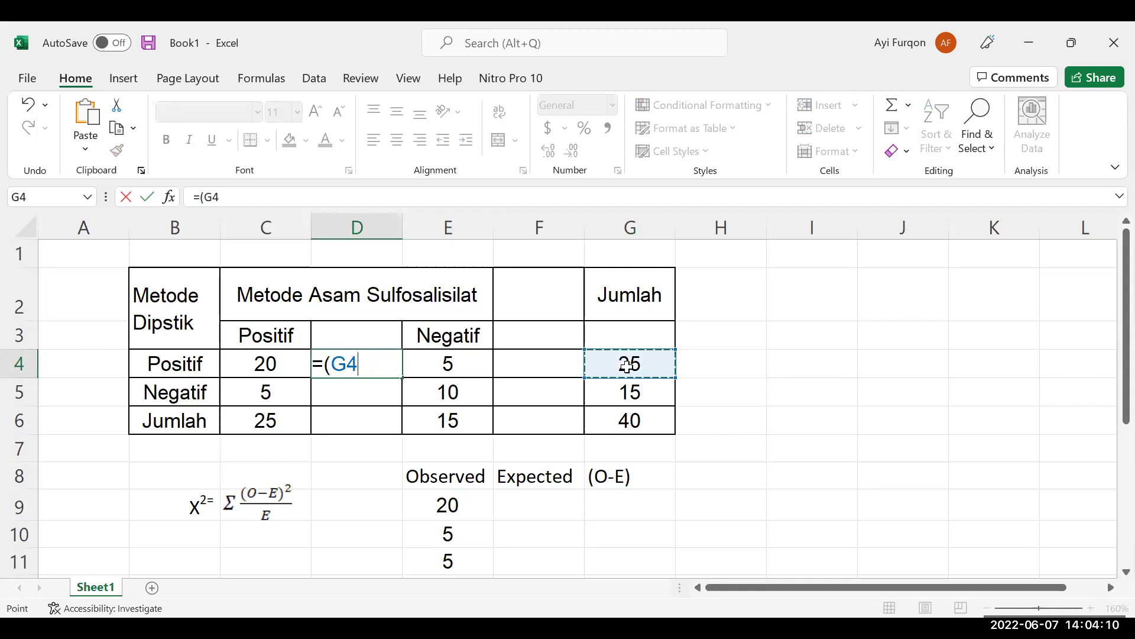
pyautogui.write('*')
pyautogui.click(265, 420)
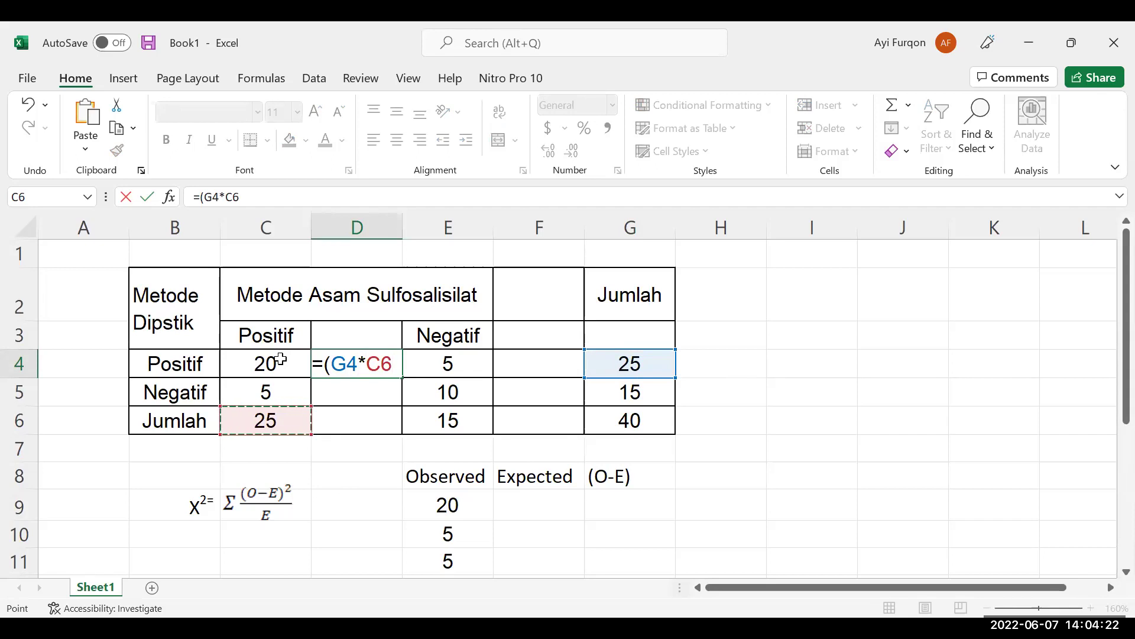
pyautogui.write(')')
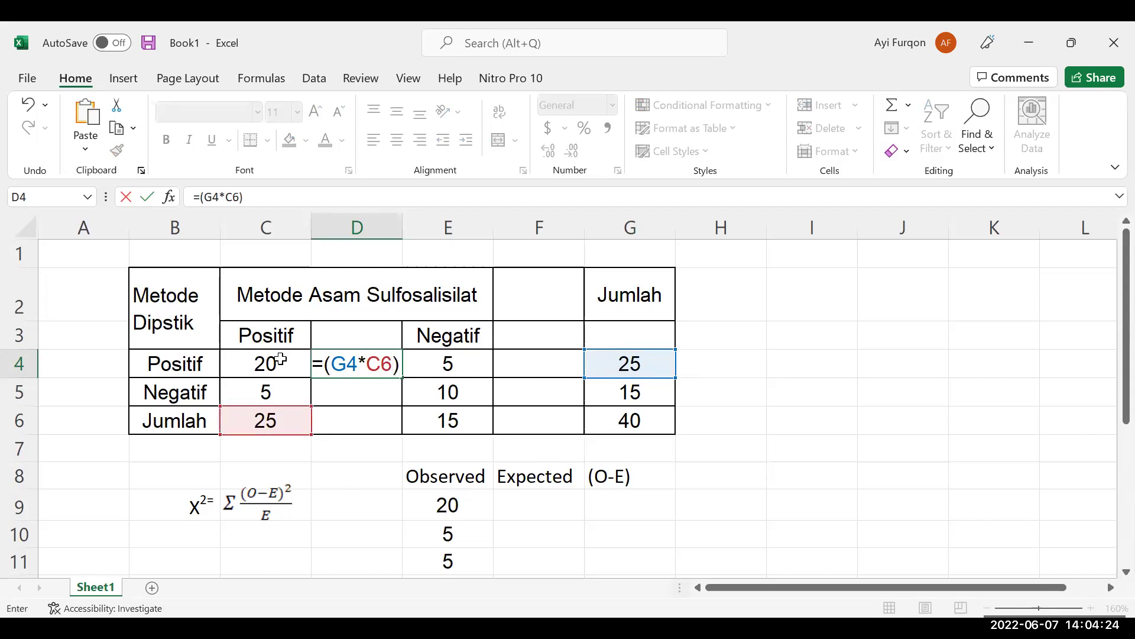
pyautogui.write('/')
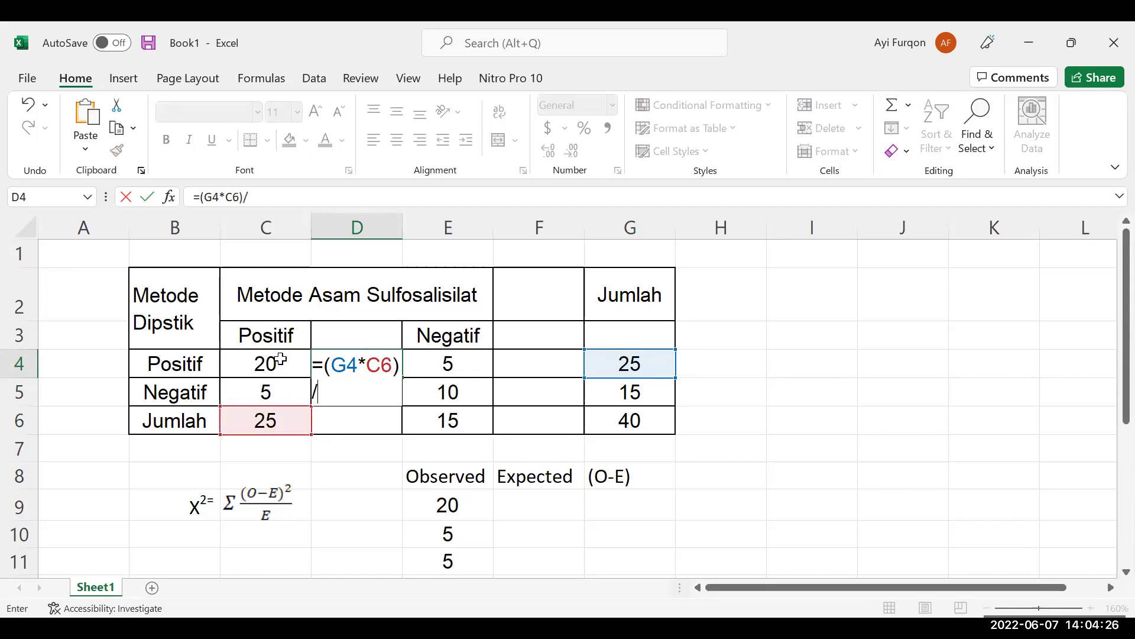
pyautogui.click(634, 422)
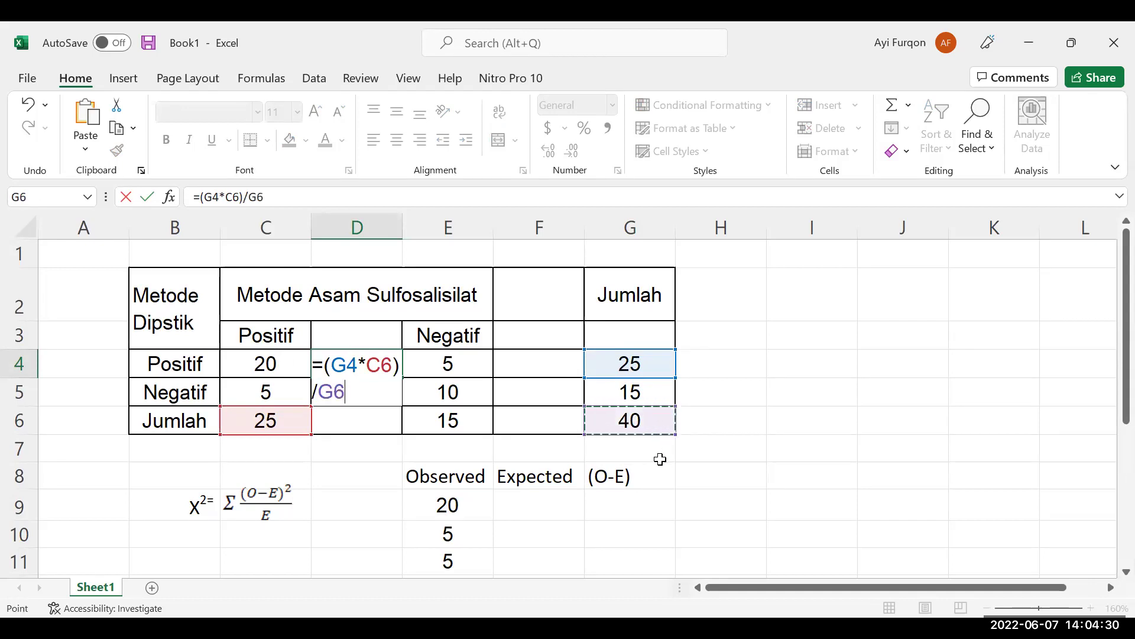
pyautogui.press('Return')
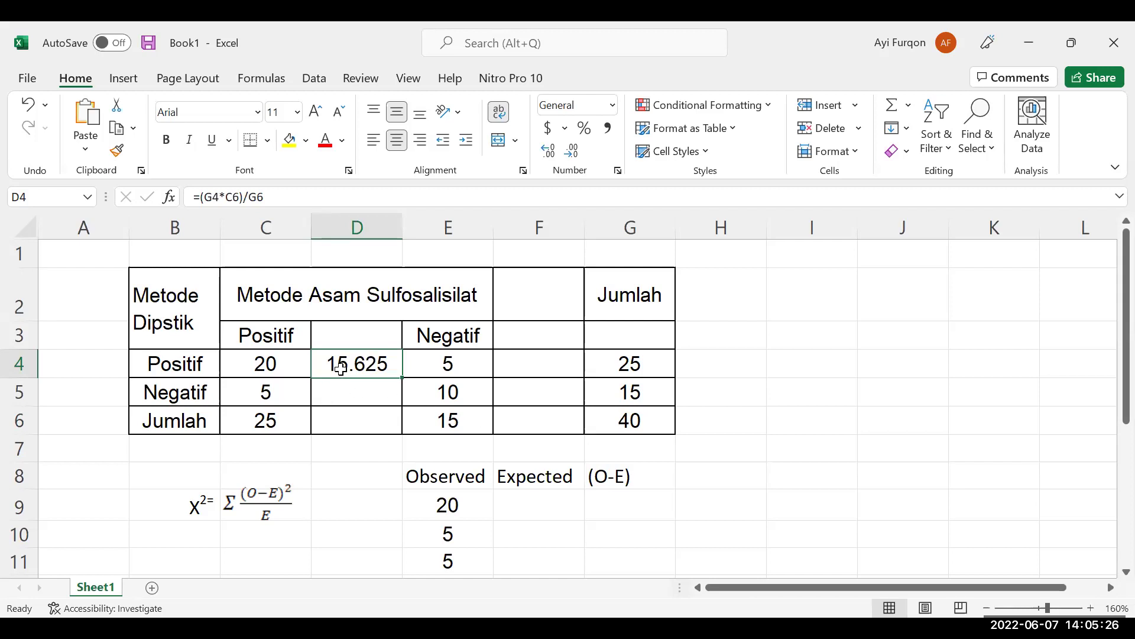
# Enter the product of the Negatif row total and Positif column total in D5 as =(G5*C6).
pyautogui.click(334, 397)
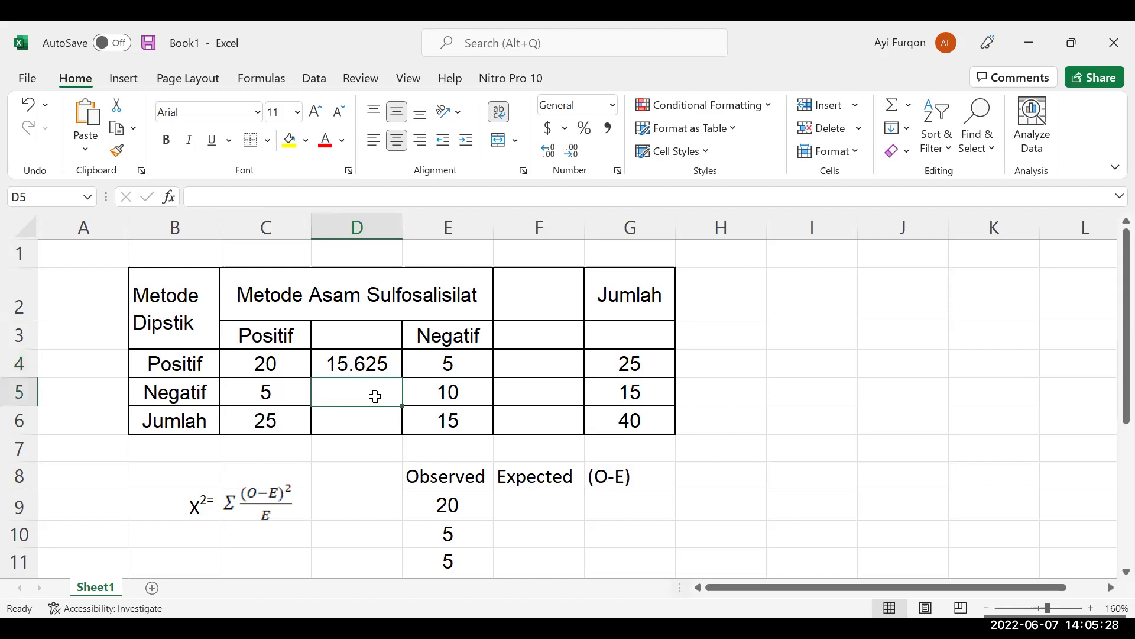
pyautogui.write('=')
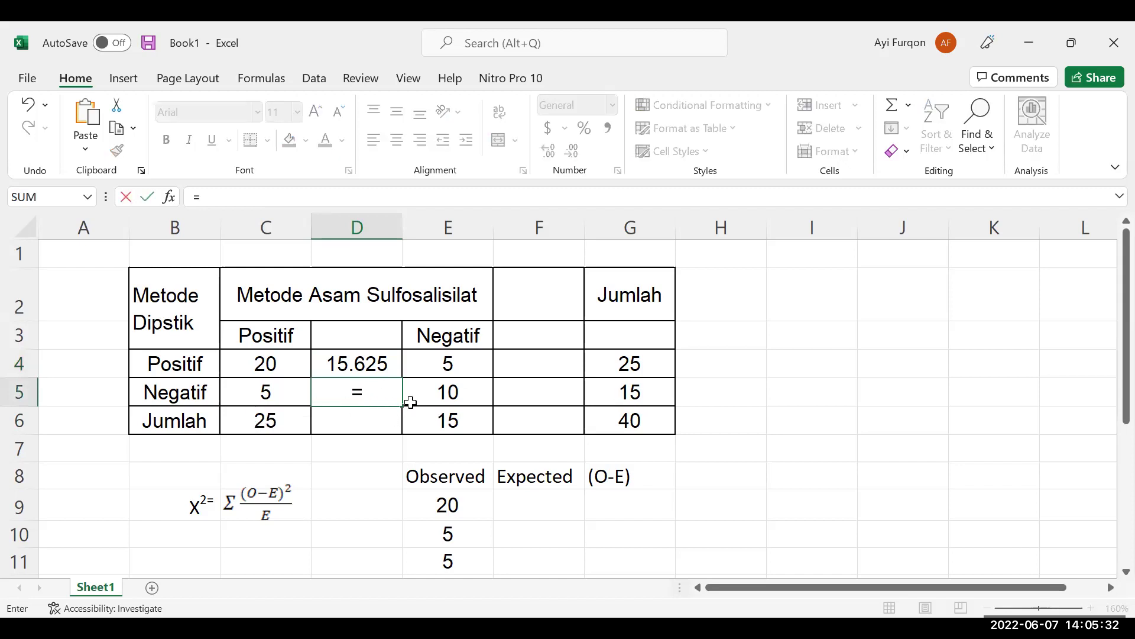
pyautogui.write('(')
pyautogui.click(654, 395)
pyautogui.write('*')
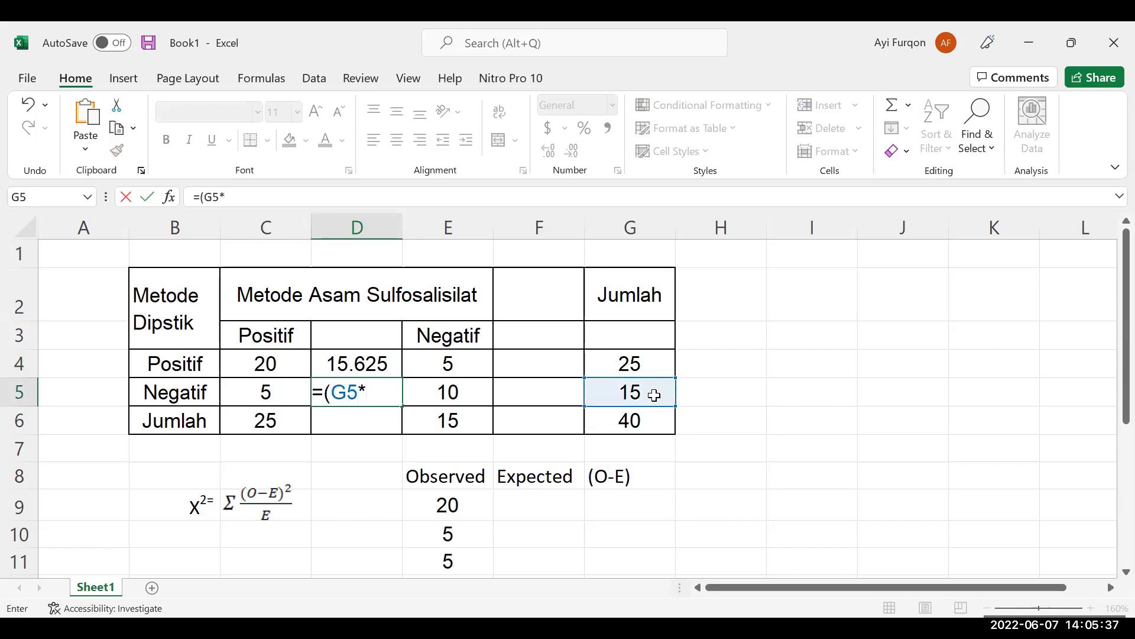
pyautogui.click(260, 422)
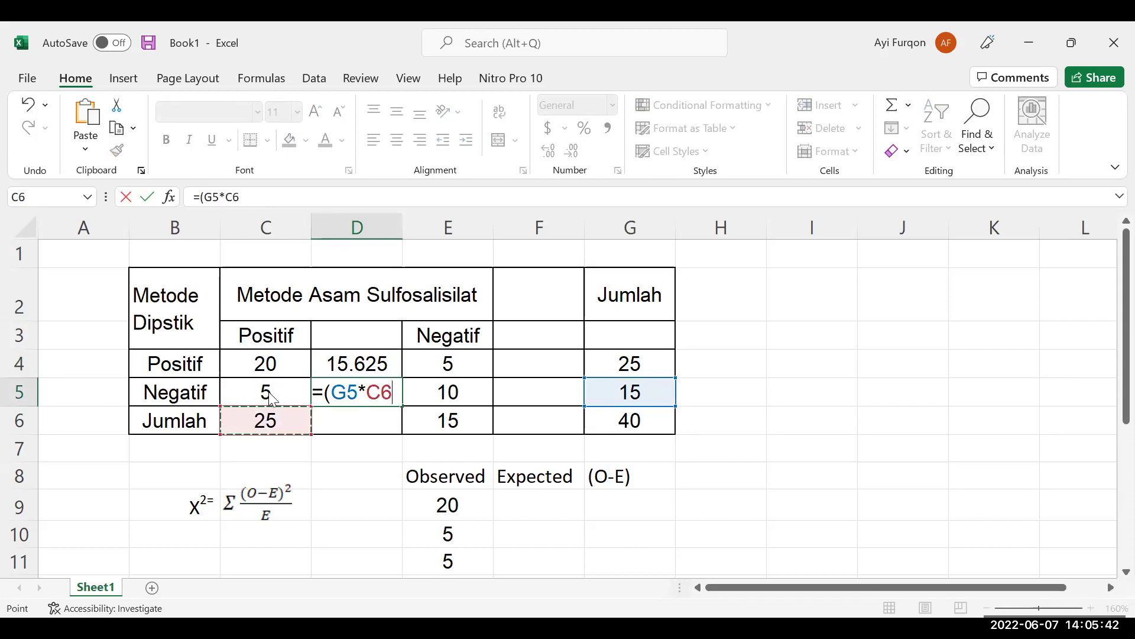
pyautogui.press('Return')
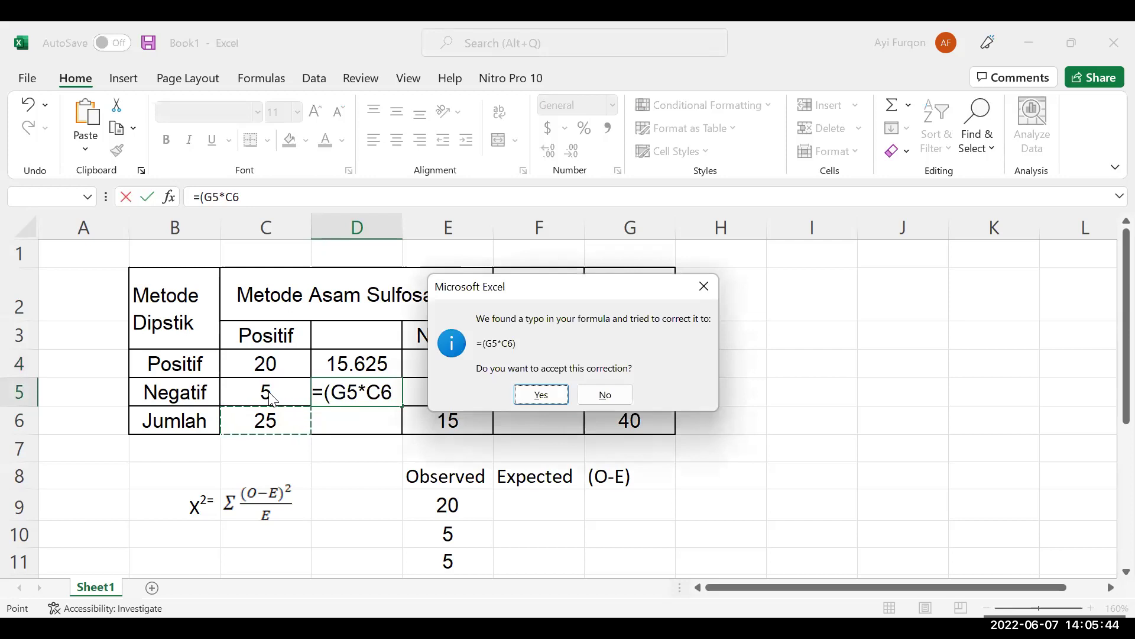
pyautogui.press('Return')
# Extend the formula in D5 to divide by the grand total, making it =(G5*C6)/G6.
pyautogui.click(357, 389)
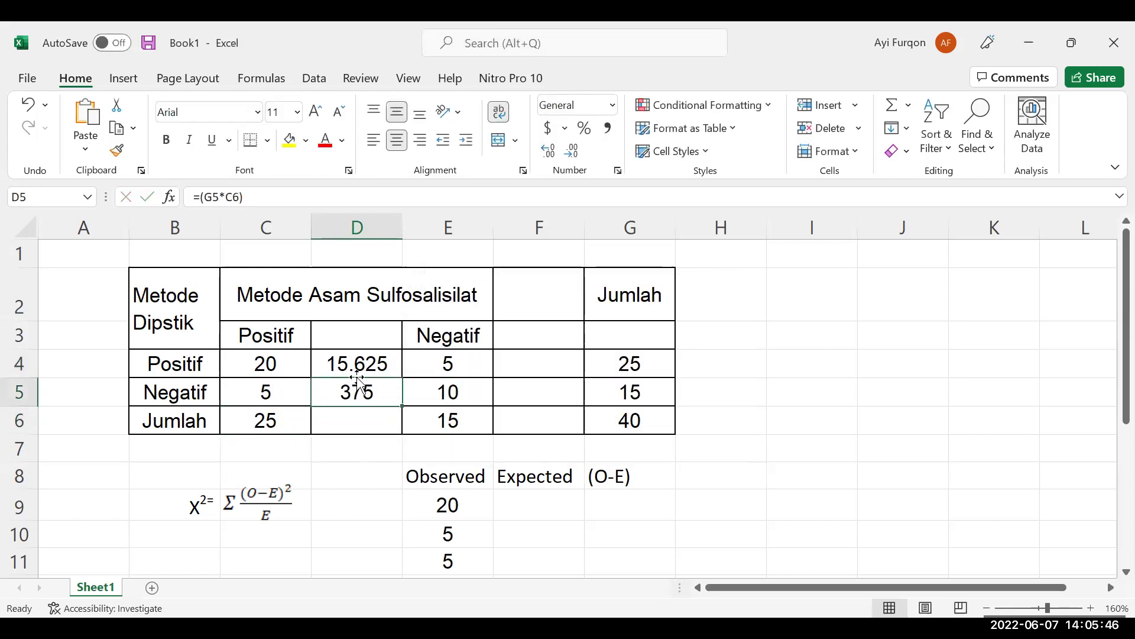
pyautogui.click(288, 194)
pyautogui.write('/')
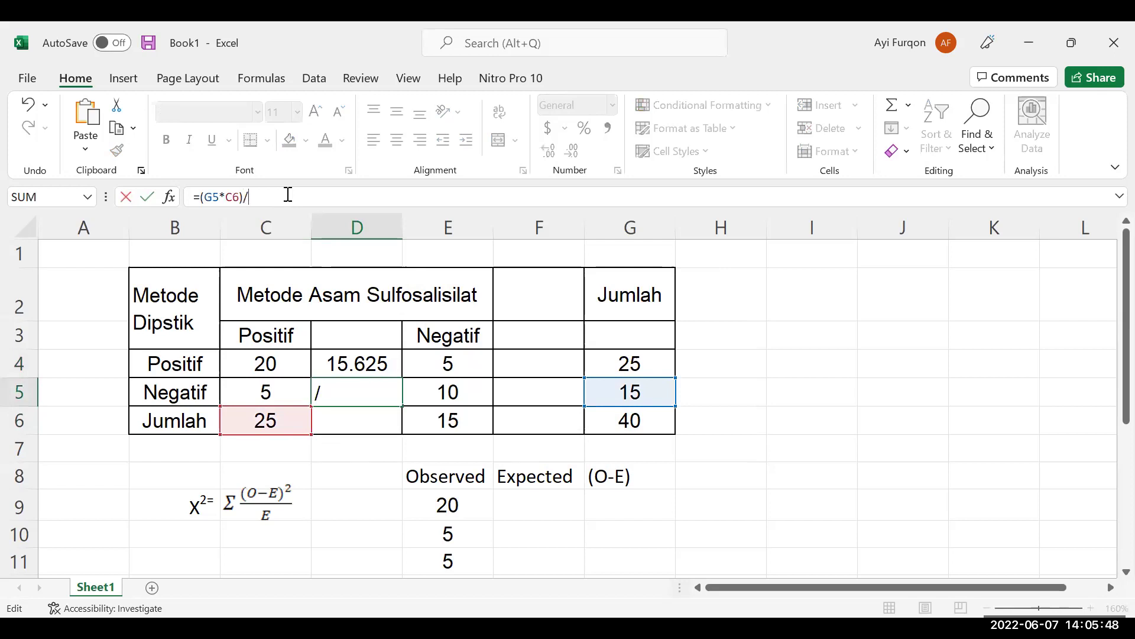
pyautogui.click(612, 423)
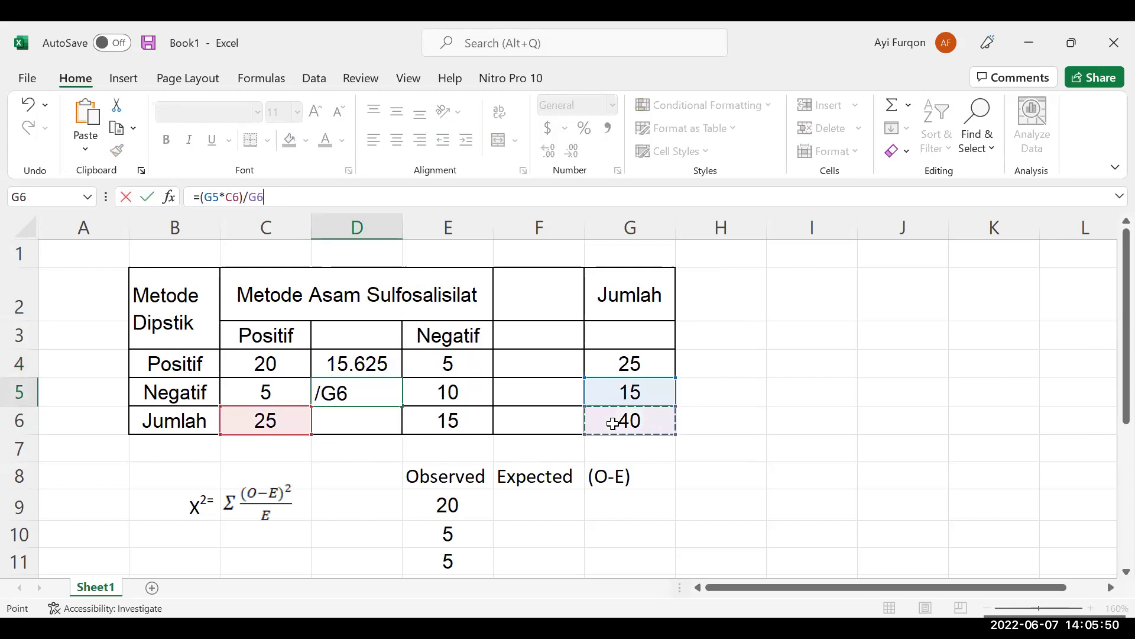
pyautogui.press('Return')
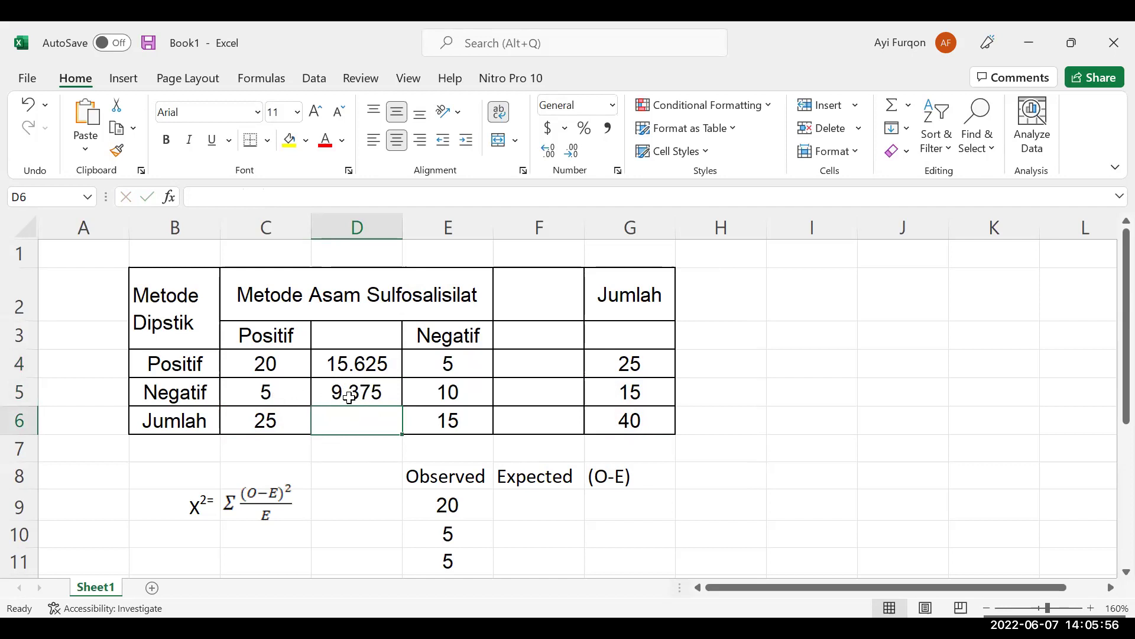
# Calculate the expected value for the Positif row and Negatif column in F4 with =(G4*E6)/G6.
pyautogui.click(287, 398)
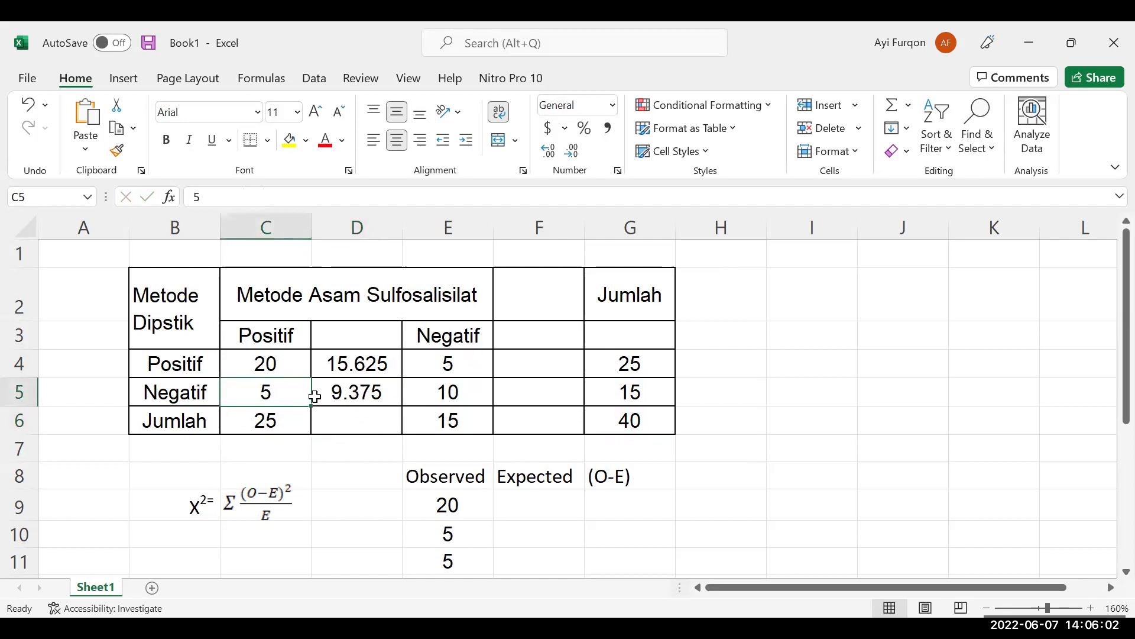
pyautogui.click(562, 369)
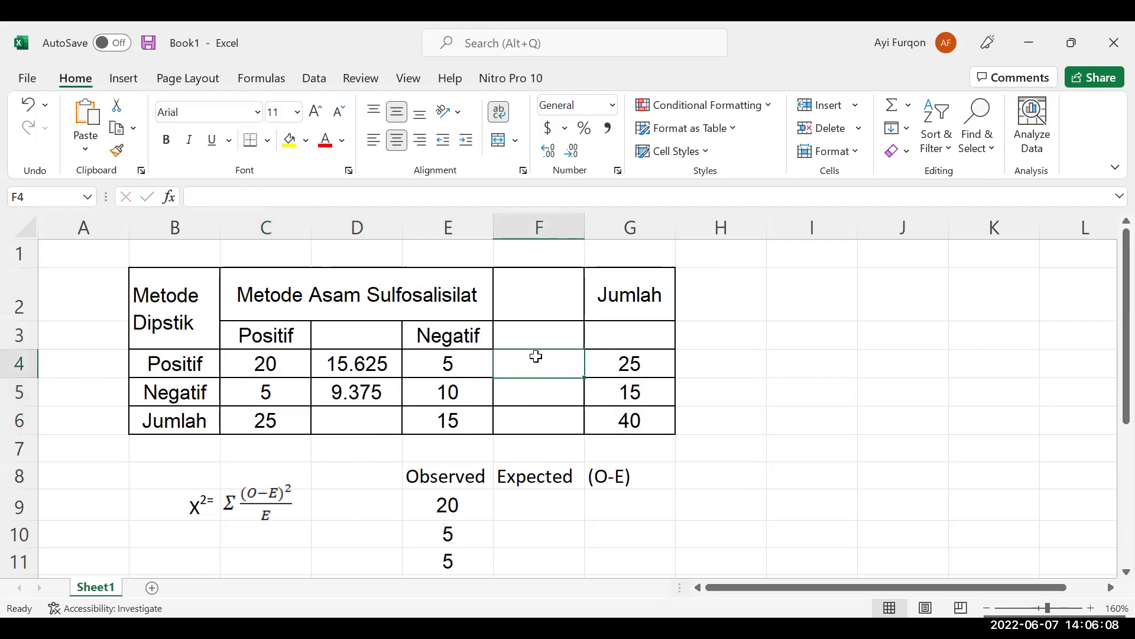
pyautogui.write('=')
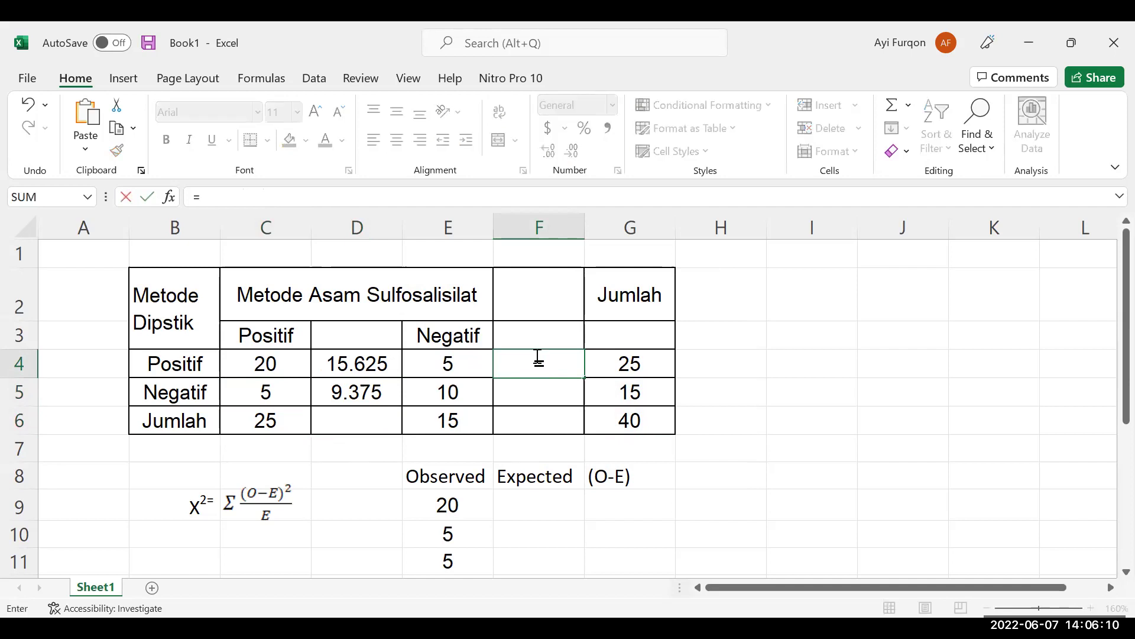
pyautogui.write('(')
pyautogui.click(652, 362)
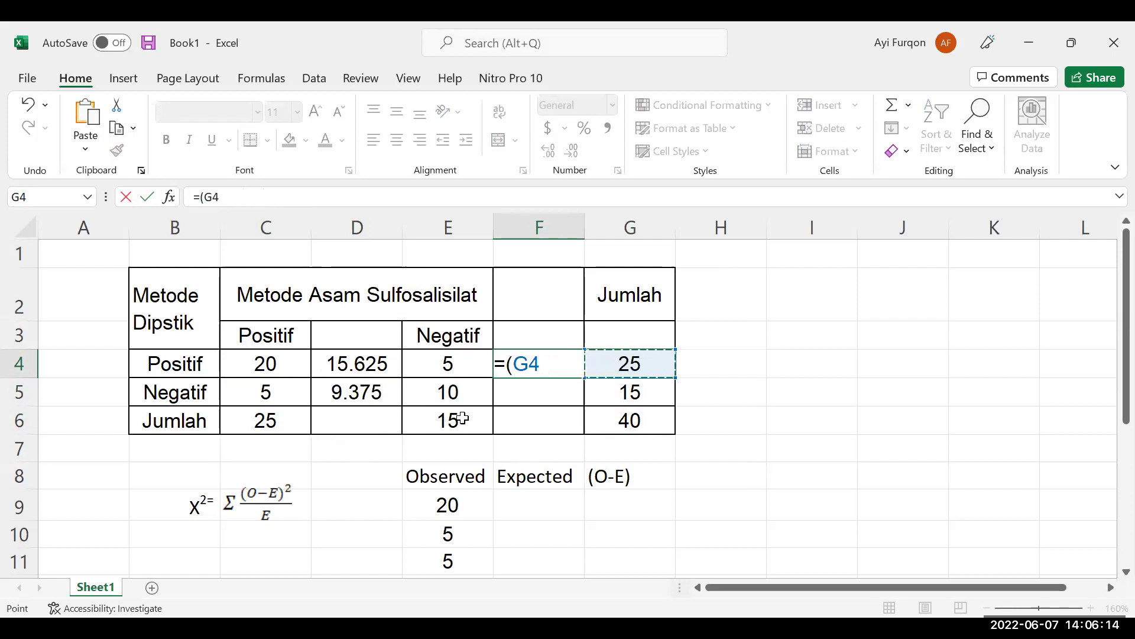
pyautogui.write('*')
pyautogui.click(462, 421)
pyautogui.write(')/')
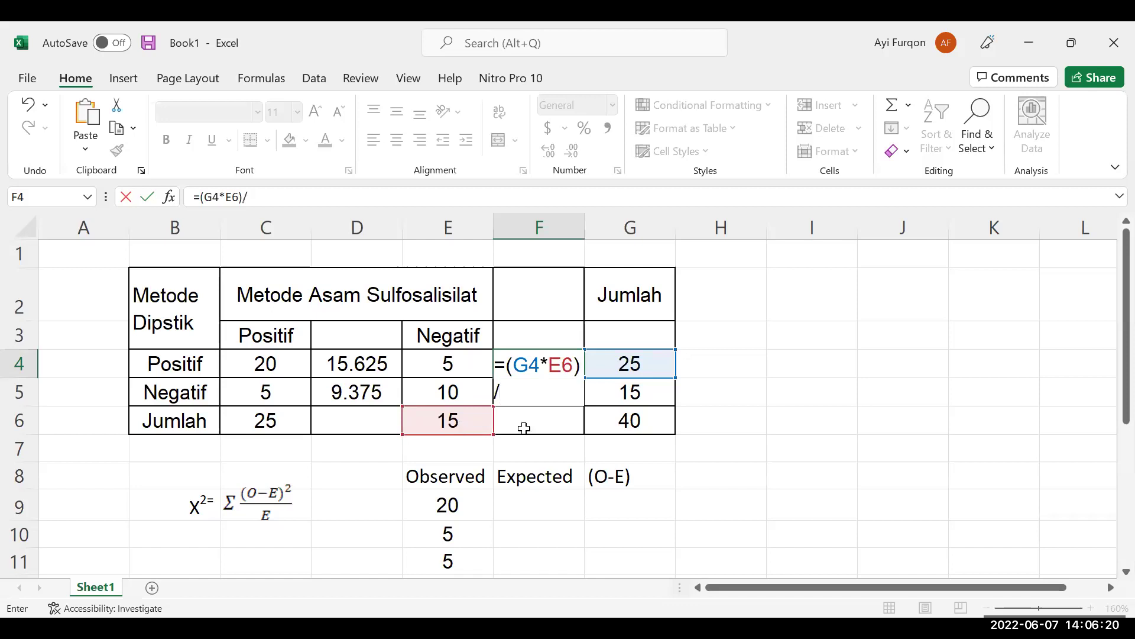
pyautogui.click(619, 420)
pyautogui.press('Return')
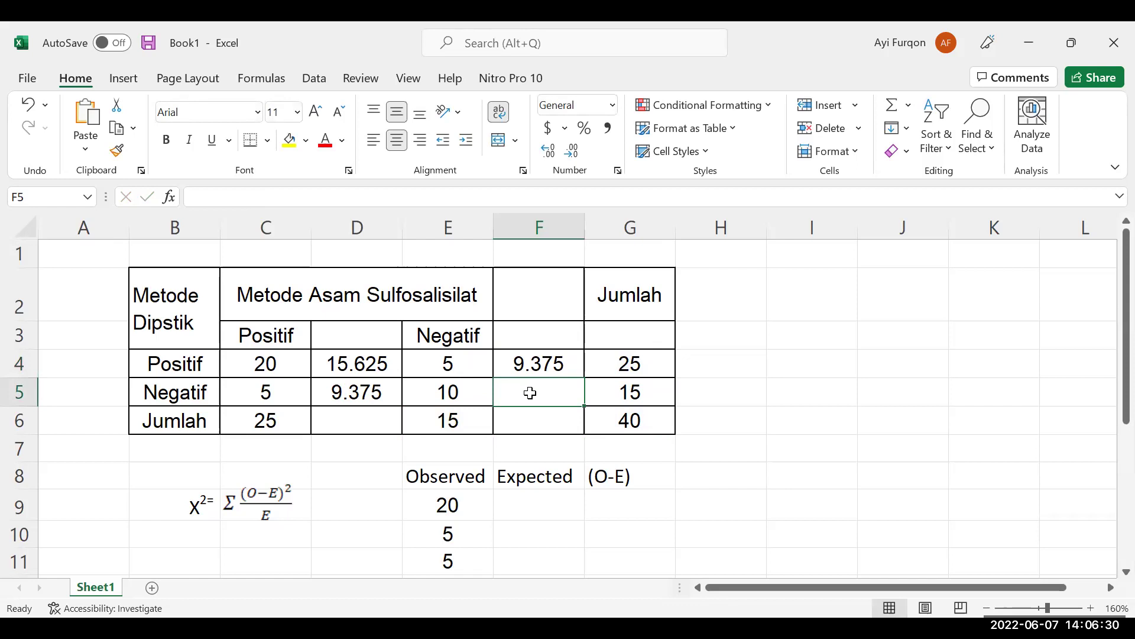
# Calculate the expected value for the Negatif–Negatif cell in F5 with the formula =(G5*E6)/G6.
pyautogui.write('=')
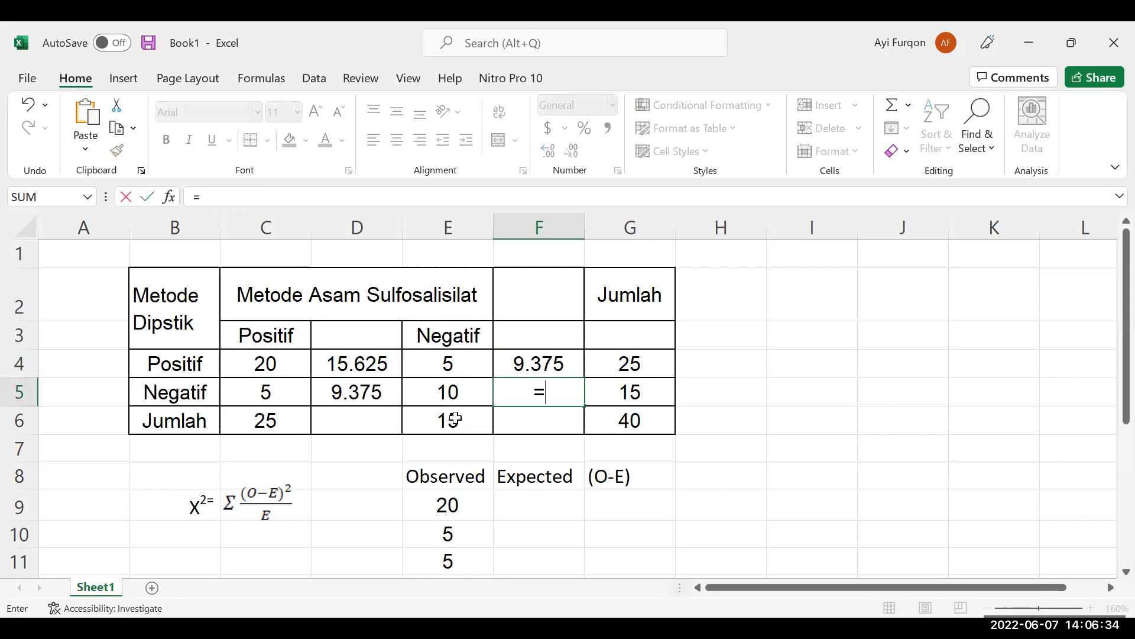
pyautogui.write('(')
pyautogui.click(660, 400)
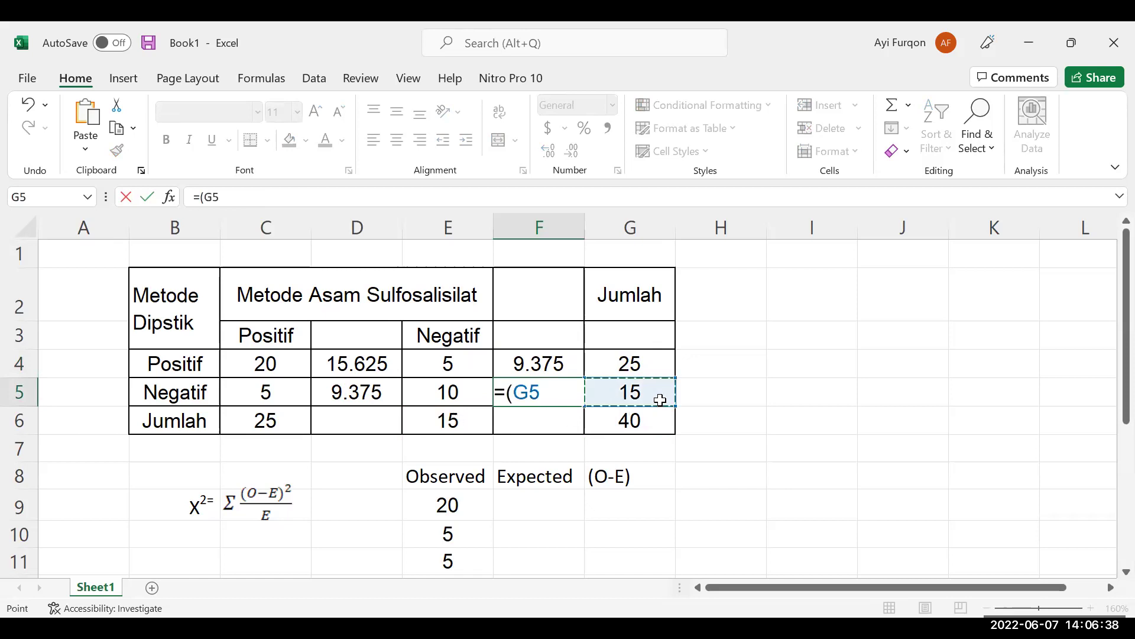
pyautogui.write('*')
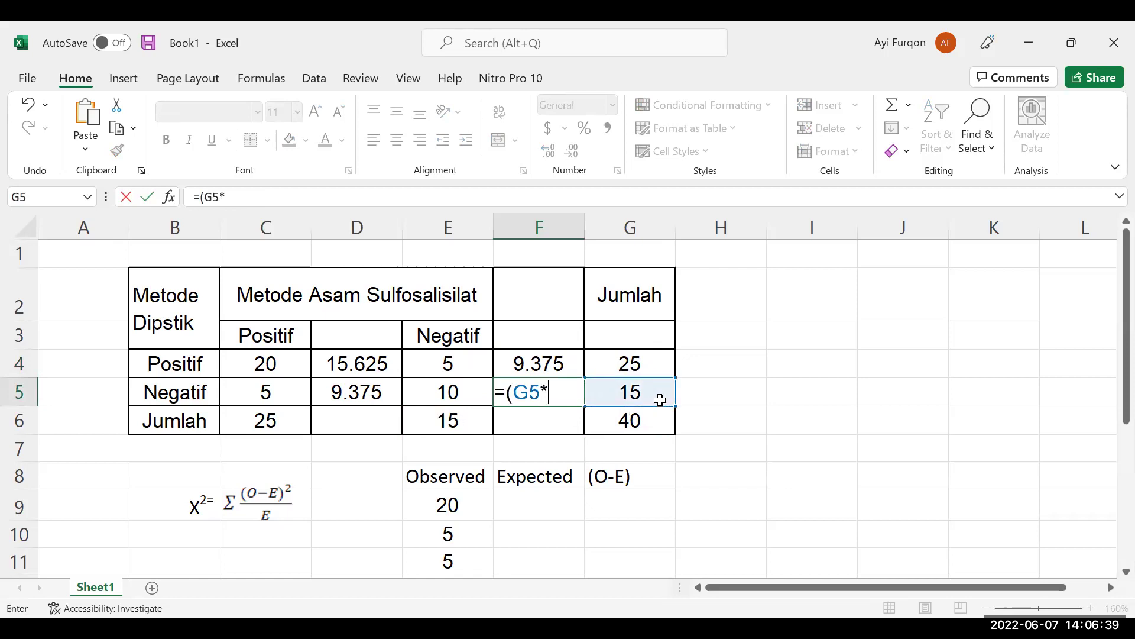
pyautogui.click(459, 418)
pyautogui.write(')')
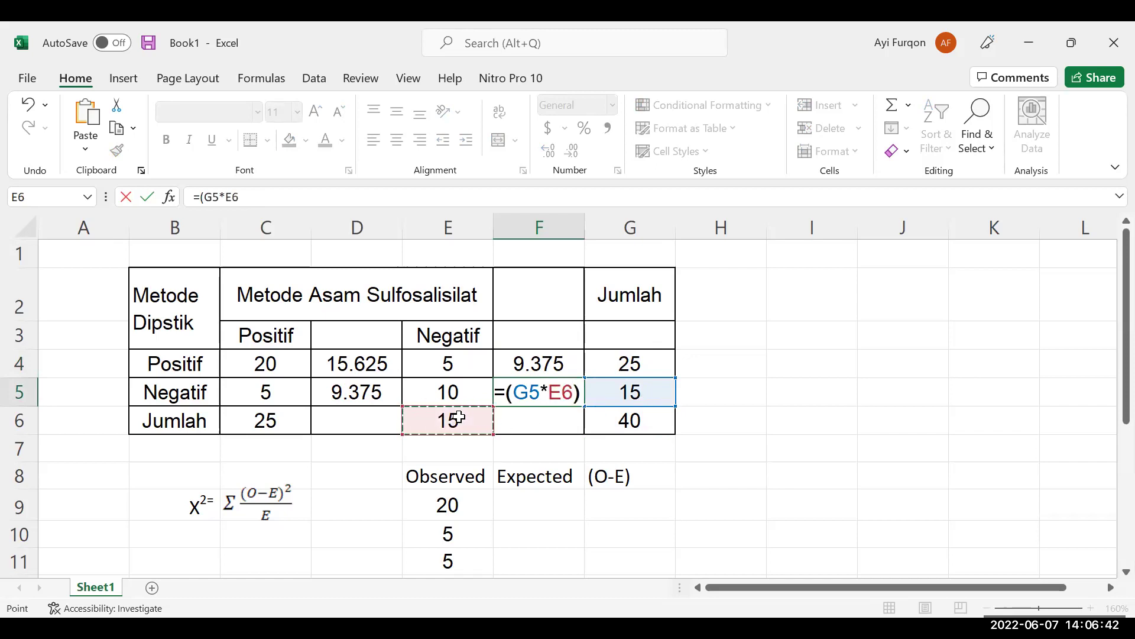
pyautogui.write('/')
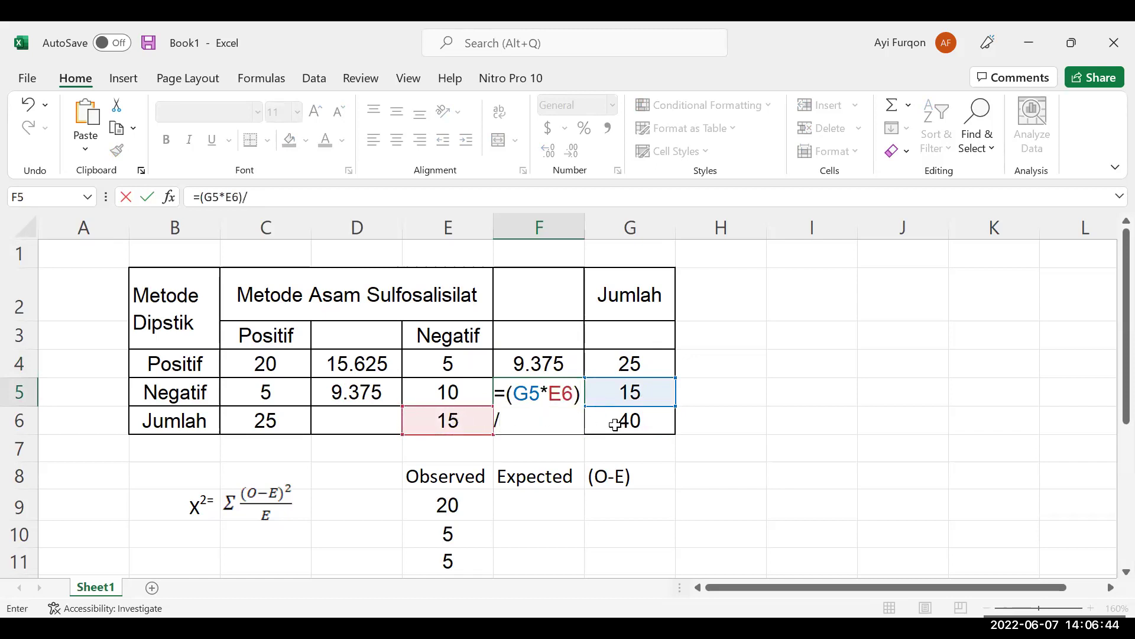
pyautogui.click(635, 421)
pyautogui.press('Return')
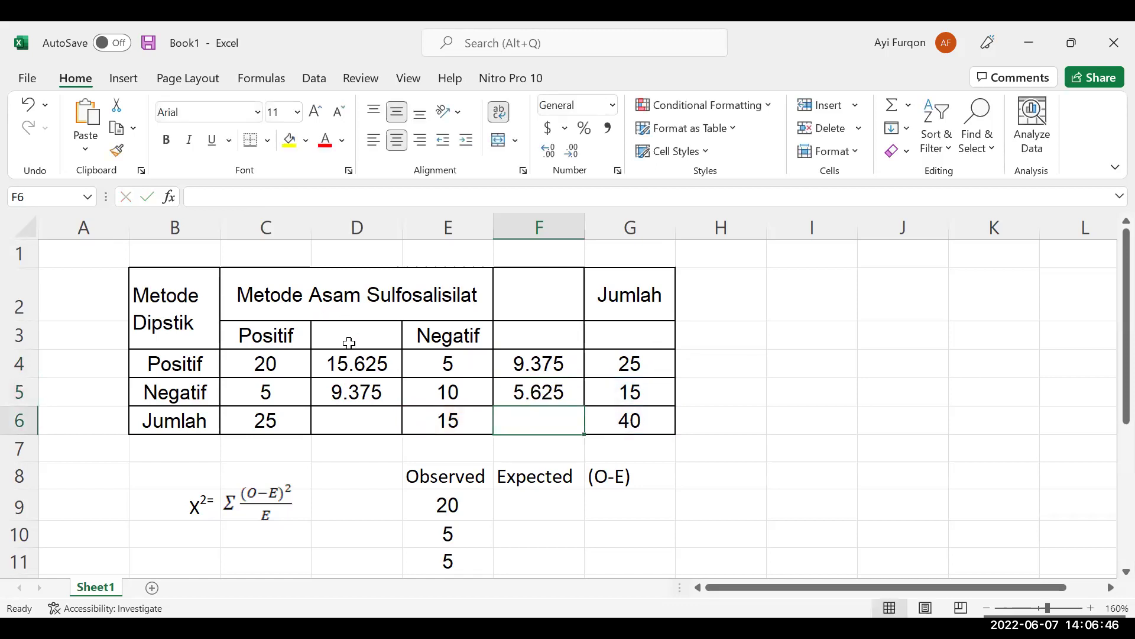
pyautogui.click(263, 362)
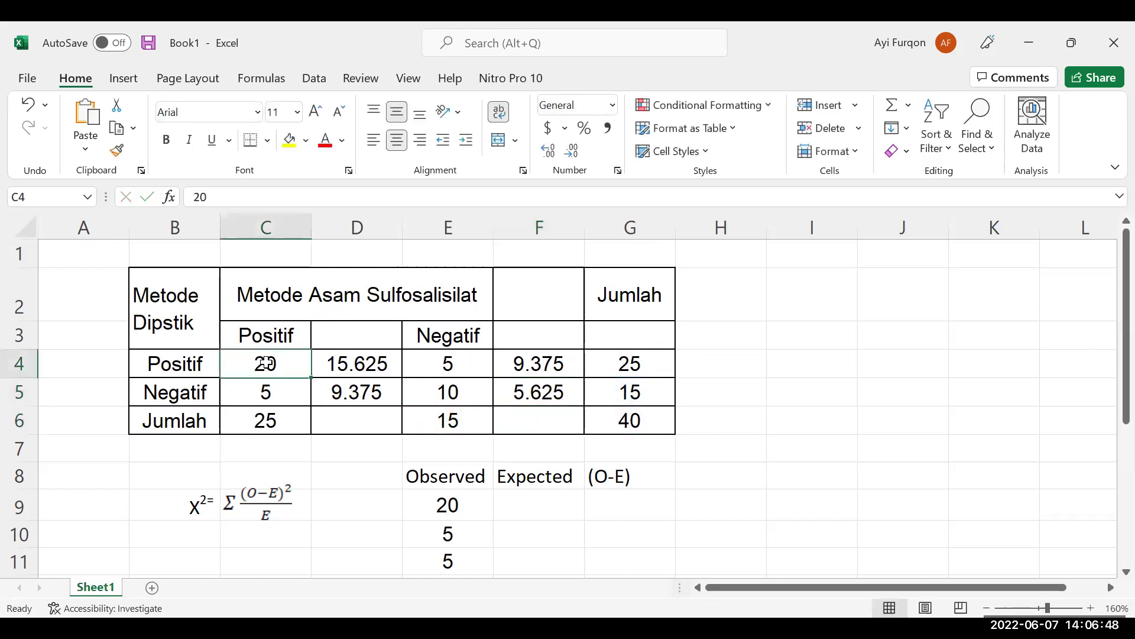
# Link the first Expected cell, F9, to the Positif–Positif expected value with =D4.
pyautogui.click(343, 362)
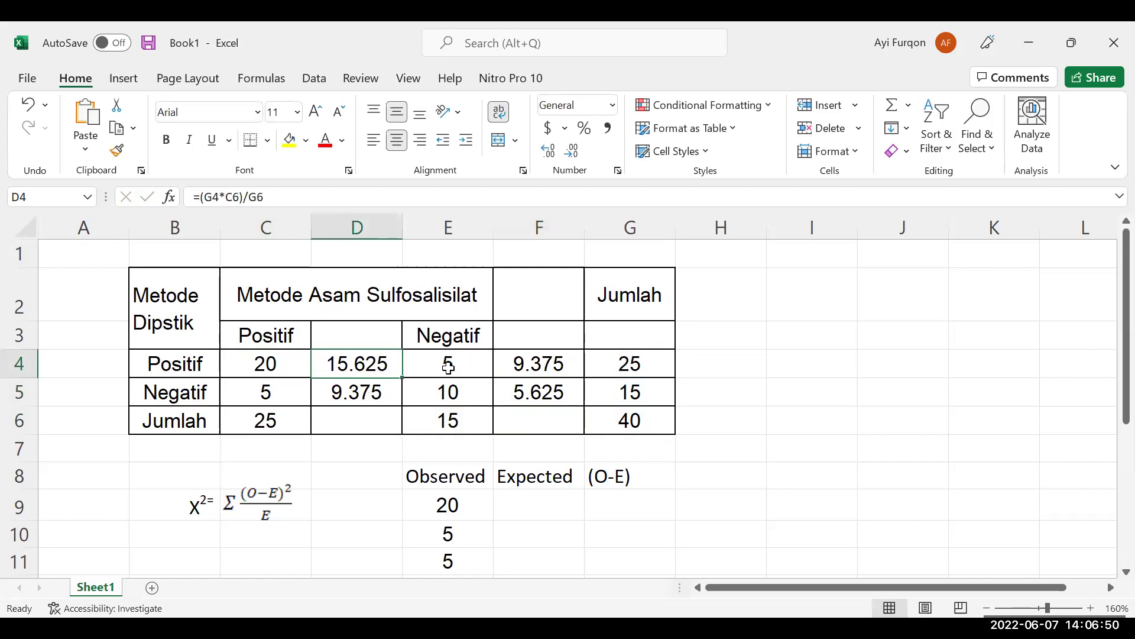
pyautogui.scroll(-2, 553, 410)
pyautogui.scroll(2, 544, 410)
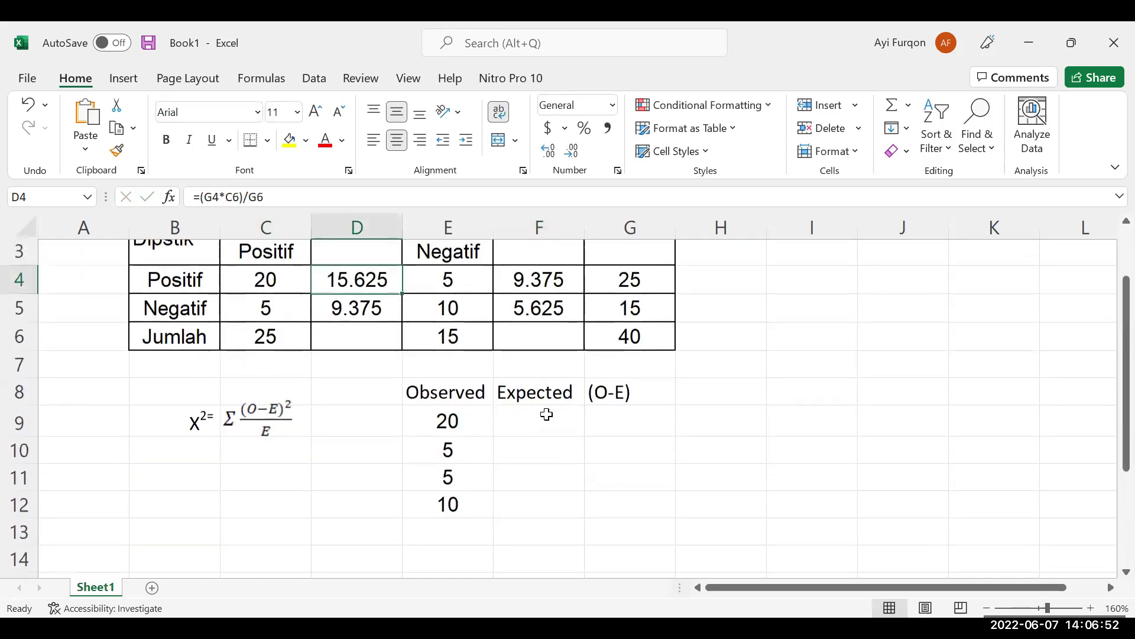
pyautogui.click(550, 511)
pyautogui.write('=')
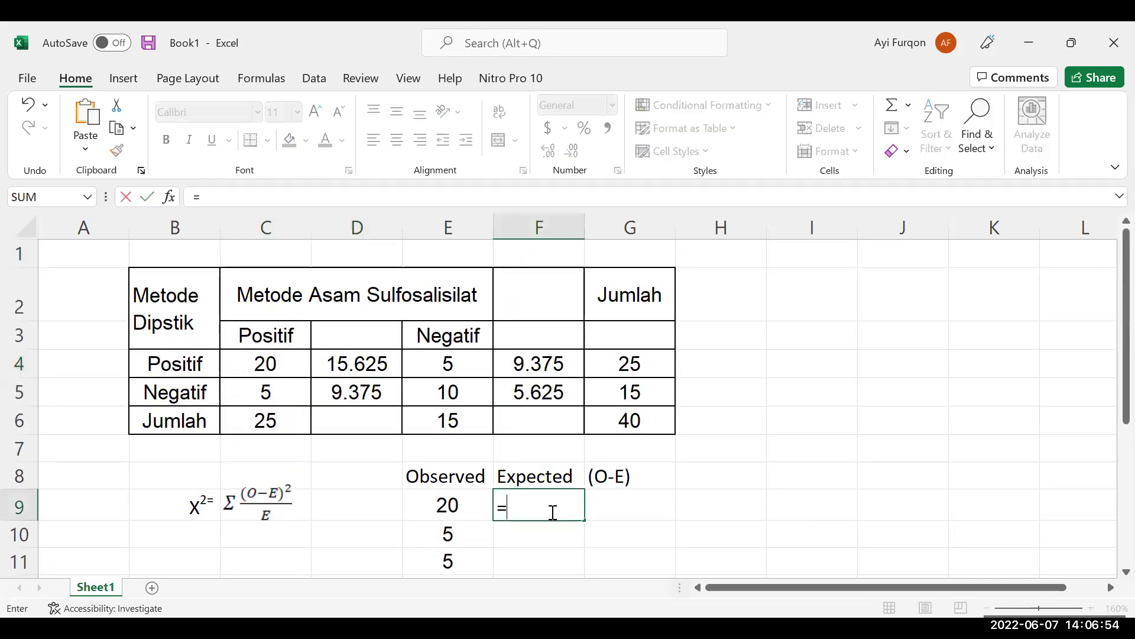
pyautogui.press('Left')
pyautogui.press('Up')
pyautogui.press('Up')
pyautogui.press('Up')
pyautogui.press('Up')
pyautogui.press('Up')
pyautogui.press('Left')
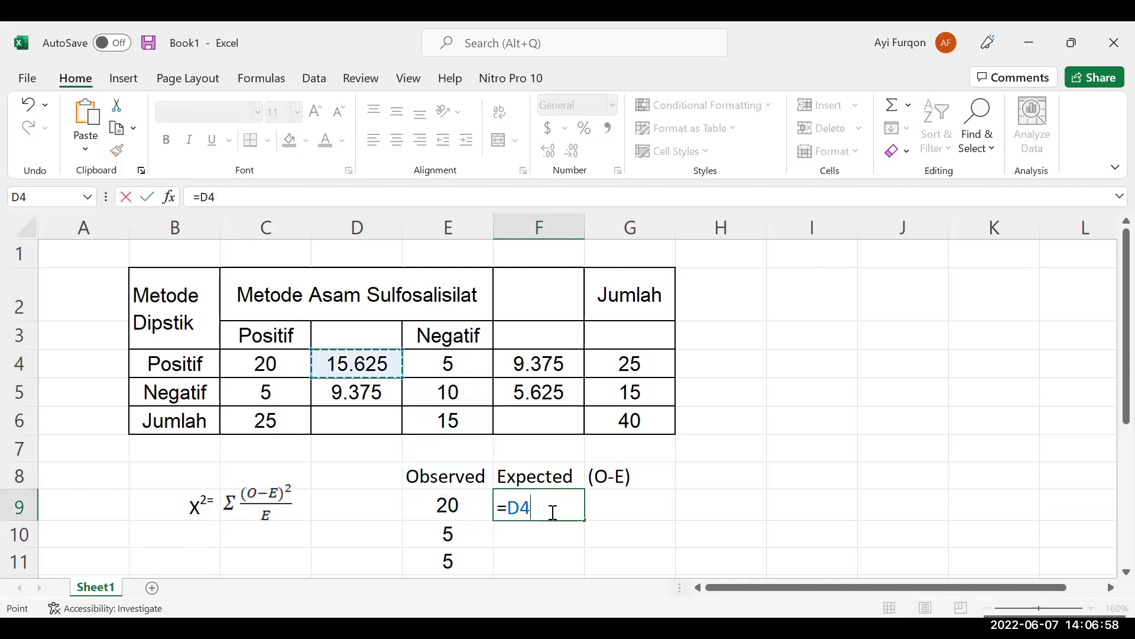
pyautogui.press('Return')
pyautogui.press('Up')
pyautogui.press('Up')
pyautogui.press('Down')
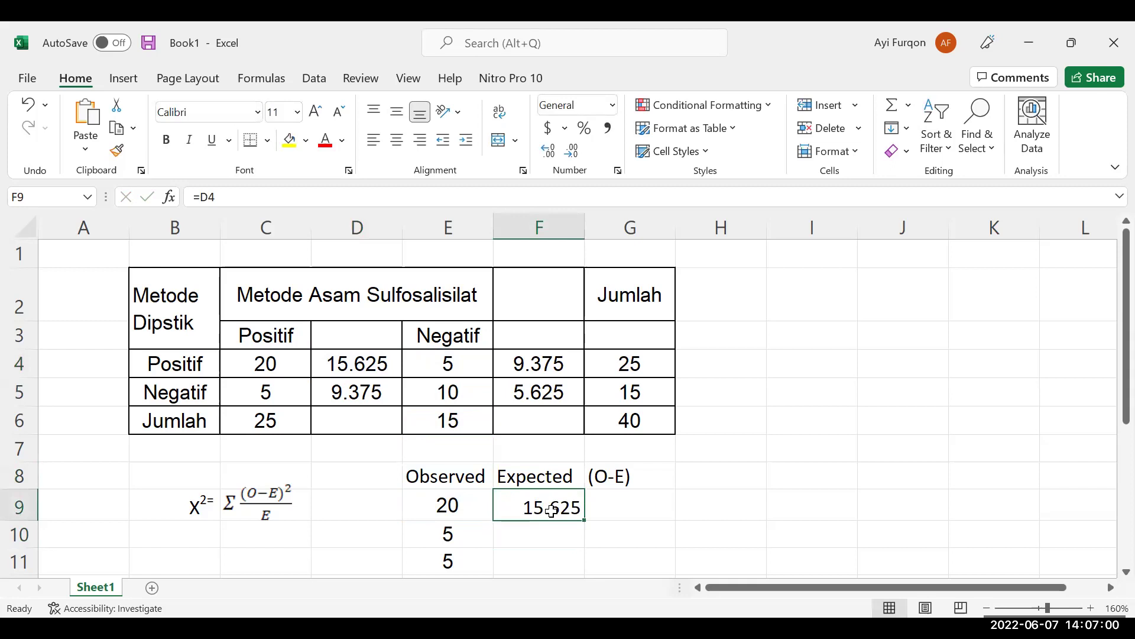
# Link the second Expected cell, F10, to the expected value of the Positif row and Negatif column with =F4.
pyautogui.press('Left')
pyautogui.press('Left')
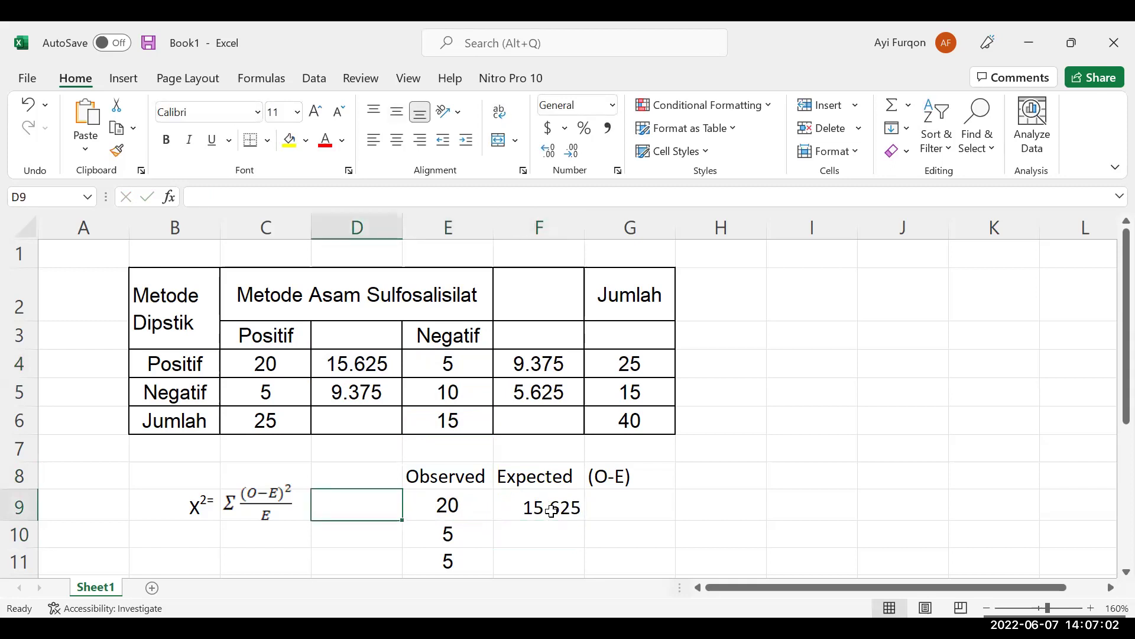
pyautogui.press('Right')
pyautogui.press('Right')
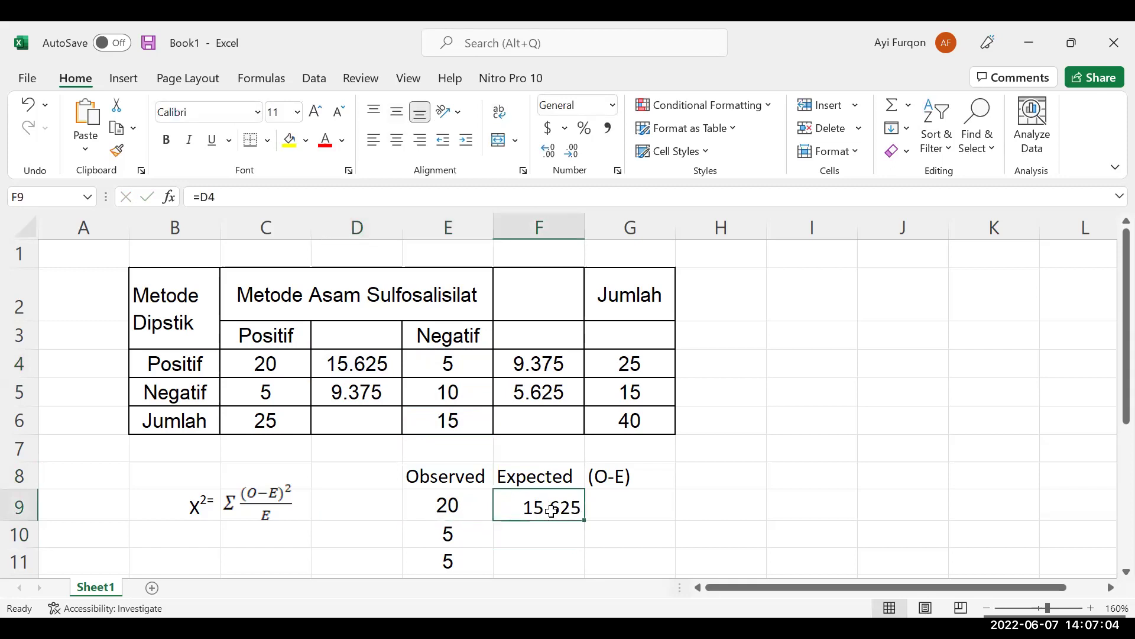
pyautogui.press('Down')
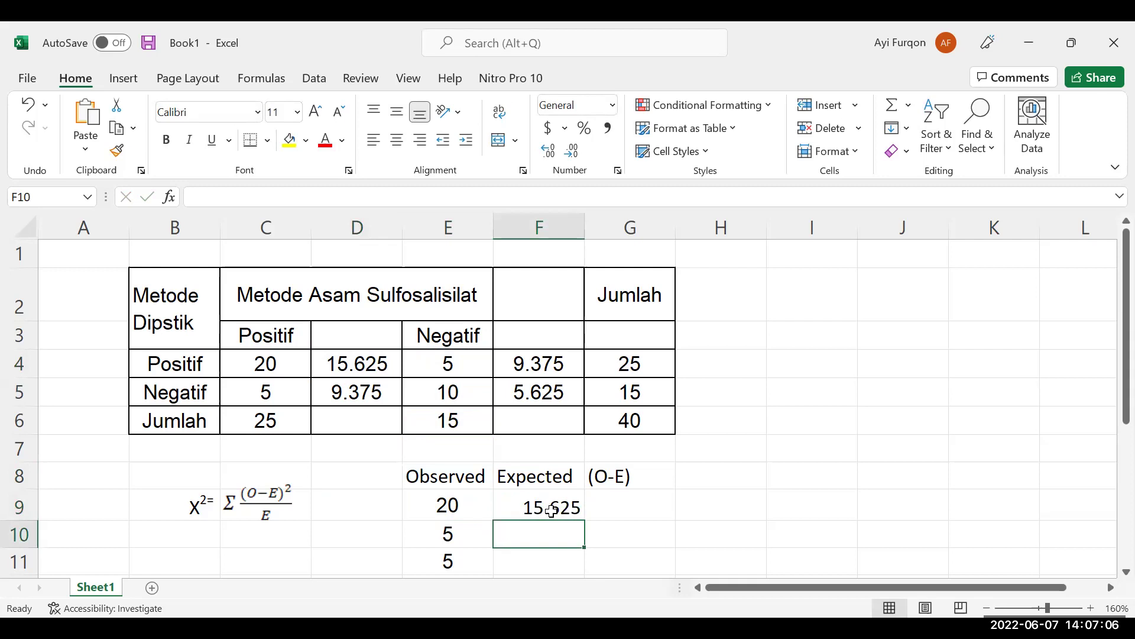
pyautogui.write('=')
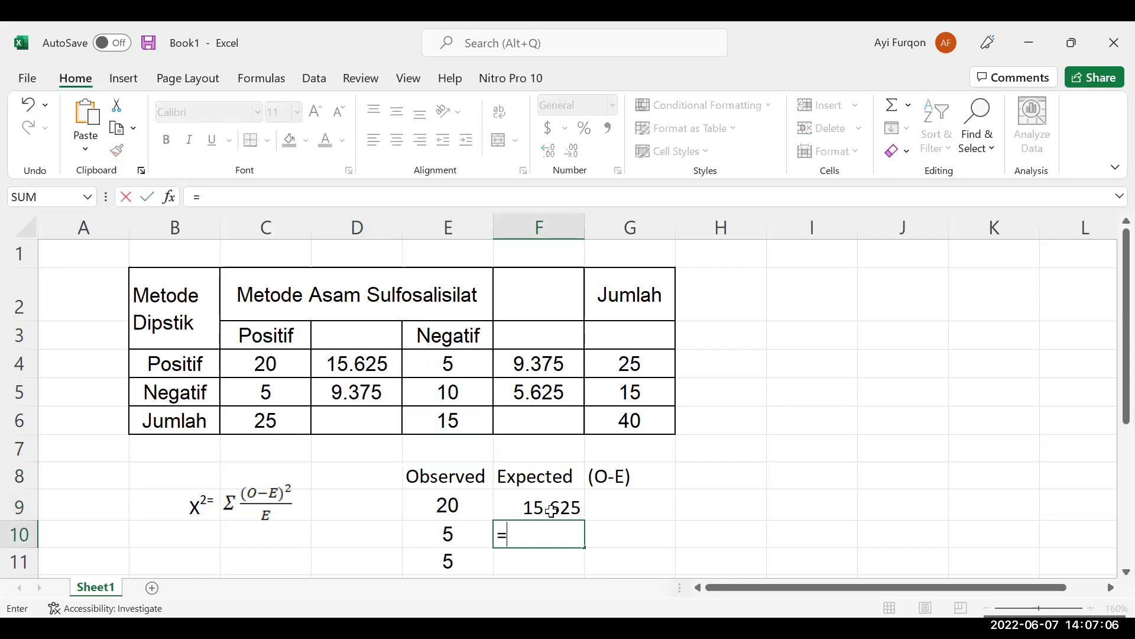
pyautogui.click(558, 368)
pyautogui.press('Return')
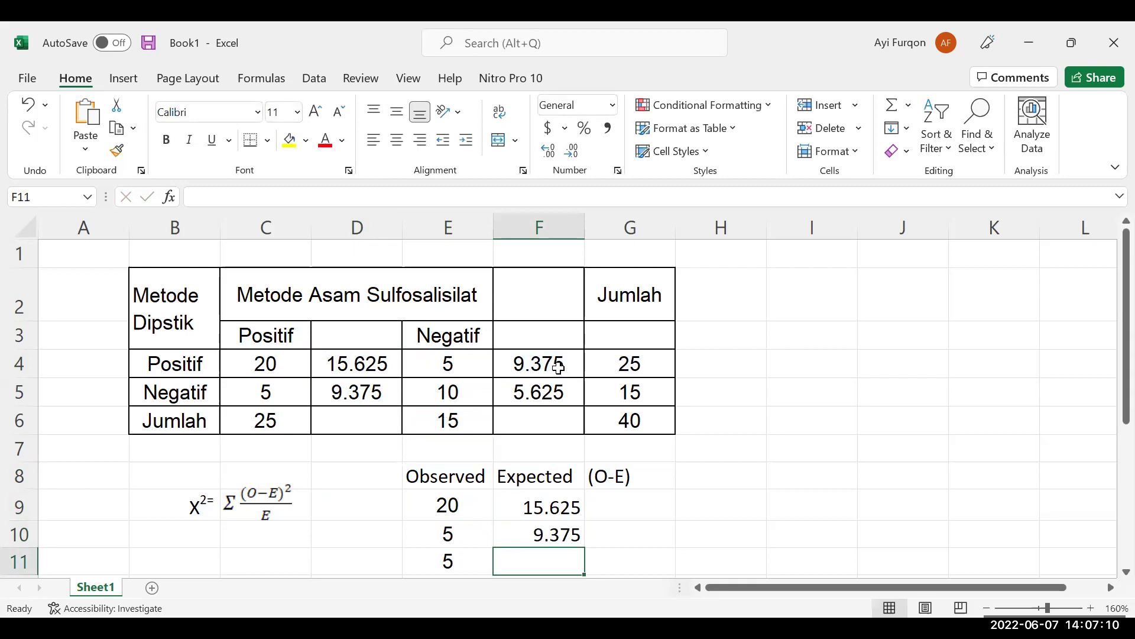
# Fill in the last two Expected cells by linking F11 to =D5 and F12 to =F5.
pyautogui.write('=')
pyautogui.scroll(-1, 401, 325)
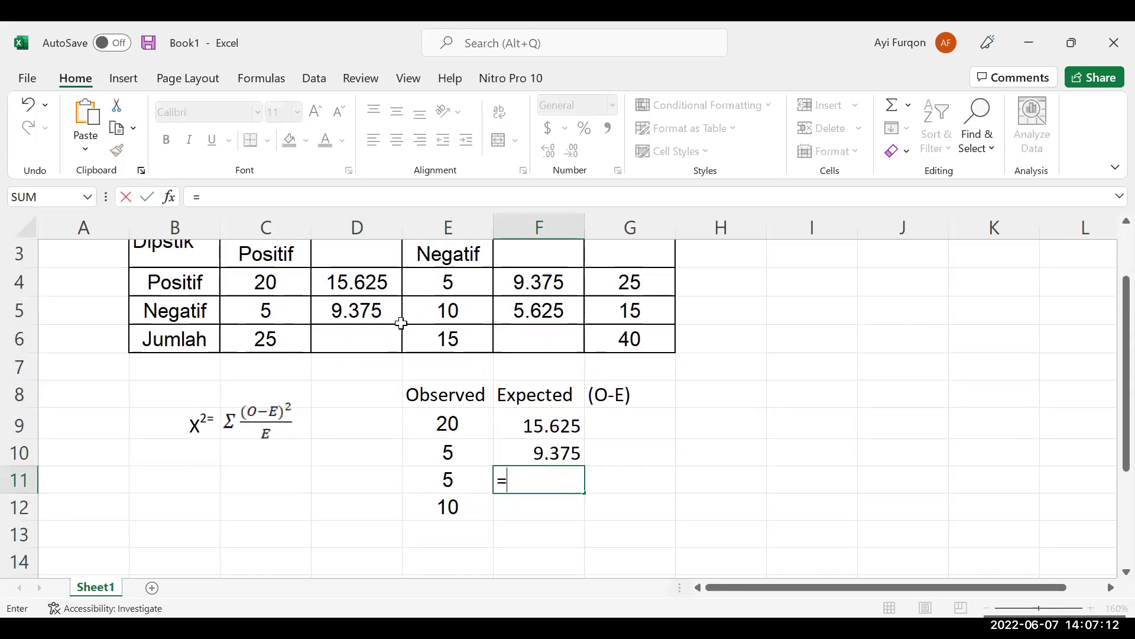
pyautogui.click(371, 308)
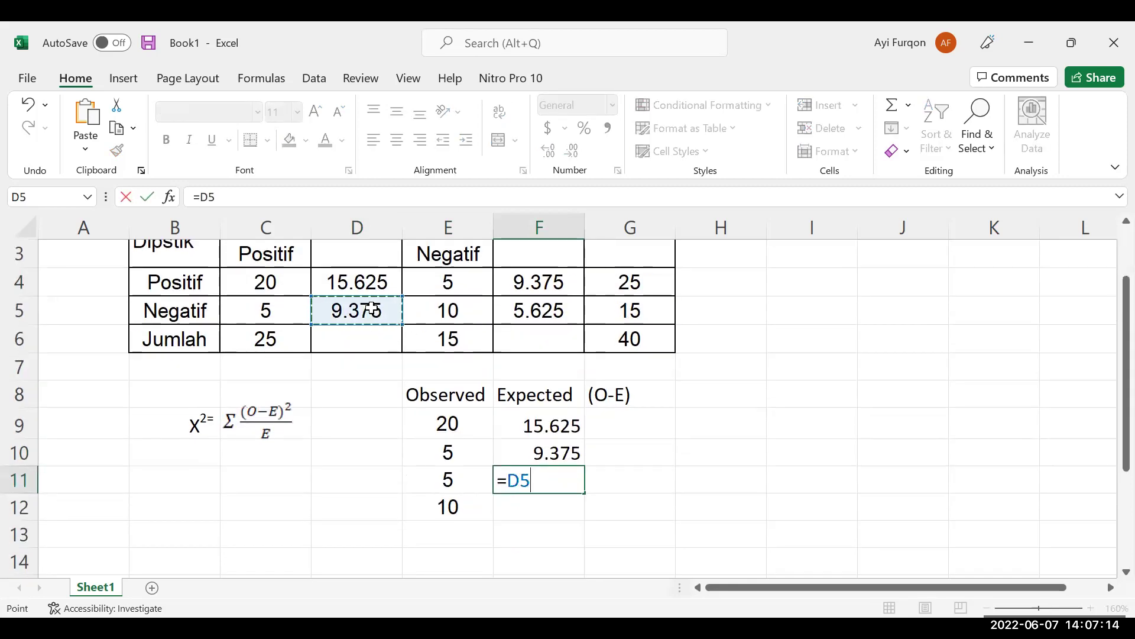
pyautogui.press('Return')
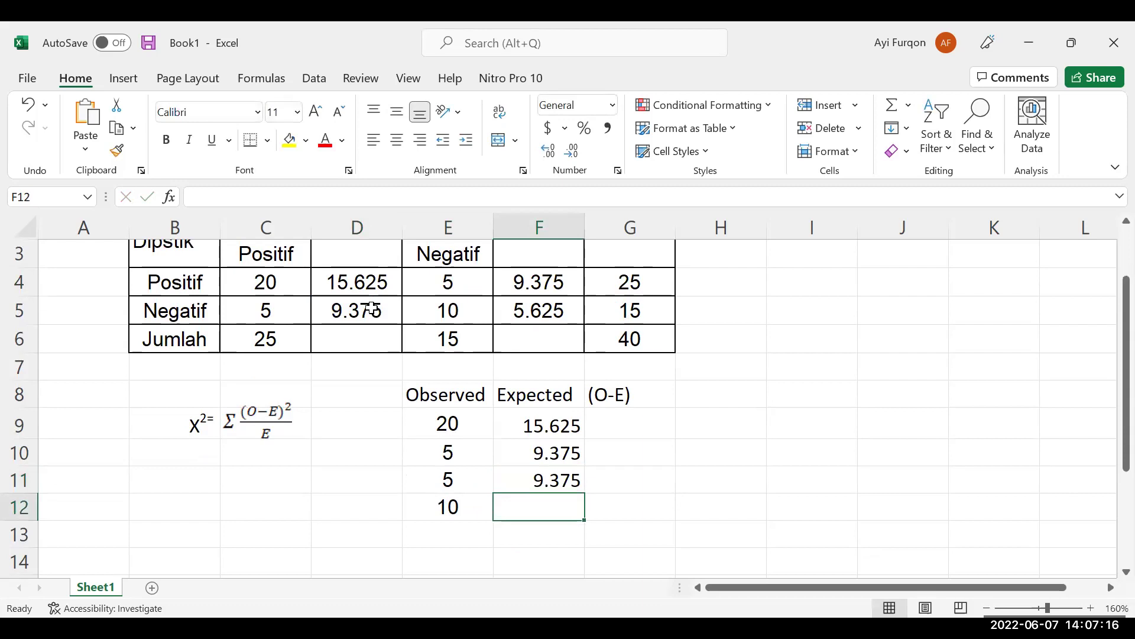
pyautogui.write('=')
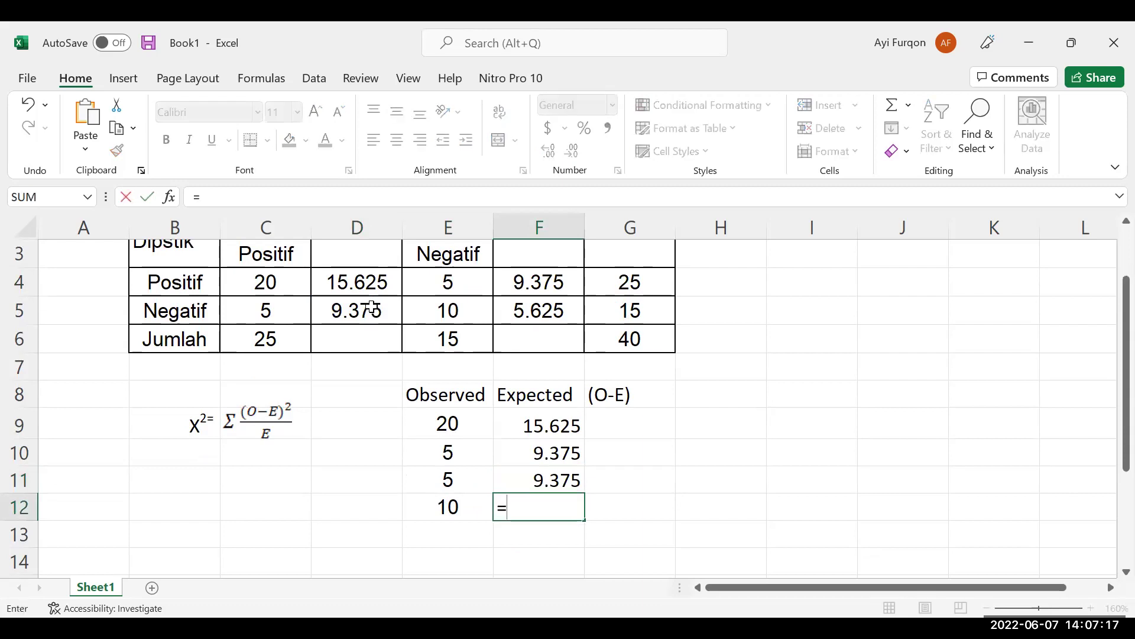
pyautogui.click(538, 311)
pyautogui.press('Return')
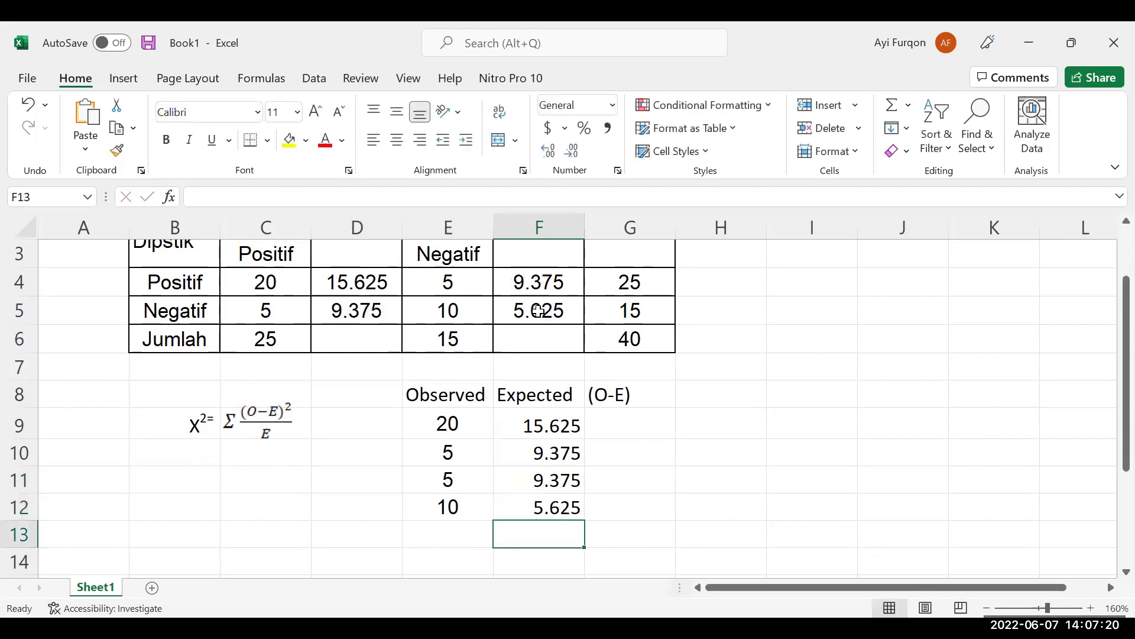
# Calculate the first observed-minus-expected difference in G9 with the formula =E9-F9.
pyautogui.scroll(1, 654, 492)
pyautogui.scroll(-1, 654, 492)
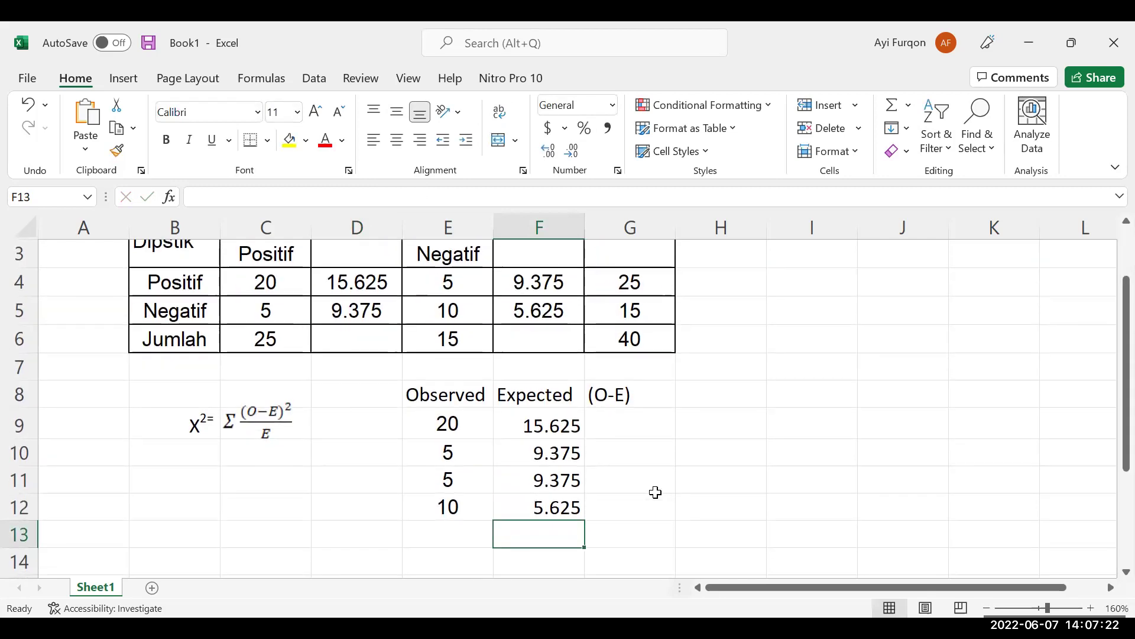
pyautogui.scroll(-1, 573, 486)
pyautogui.click(642, 344)
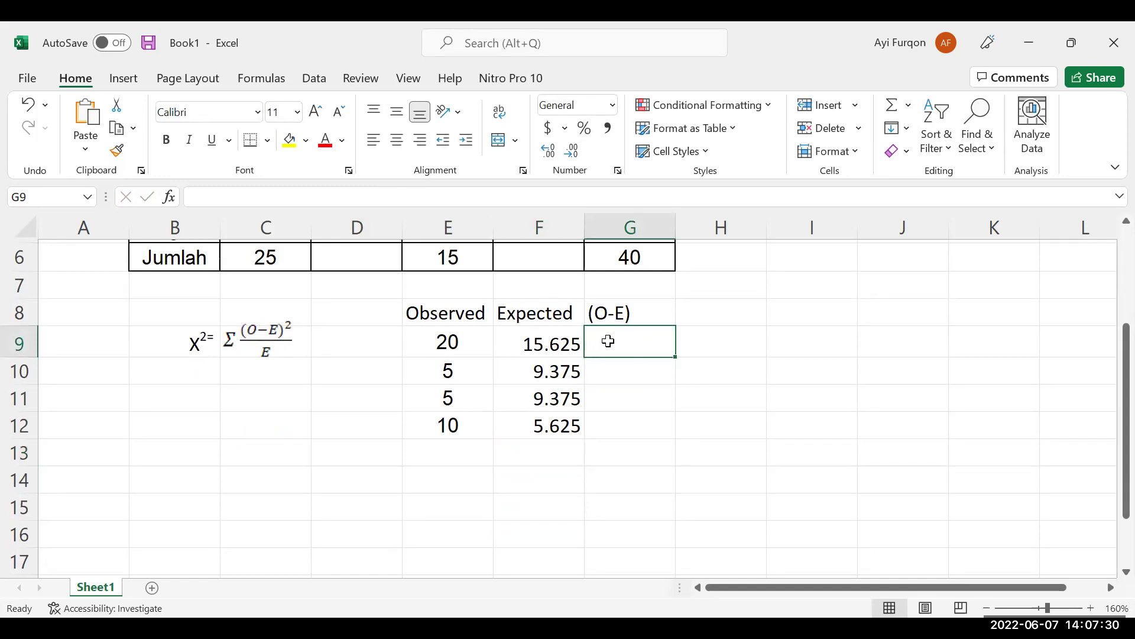
pyautogui.write('=')
pyautogui.click(452, 337)
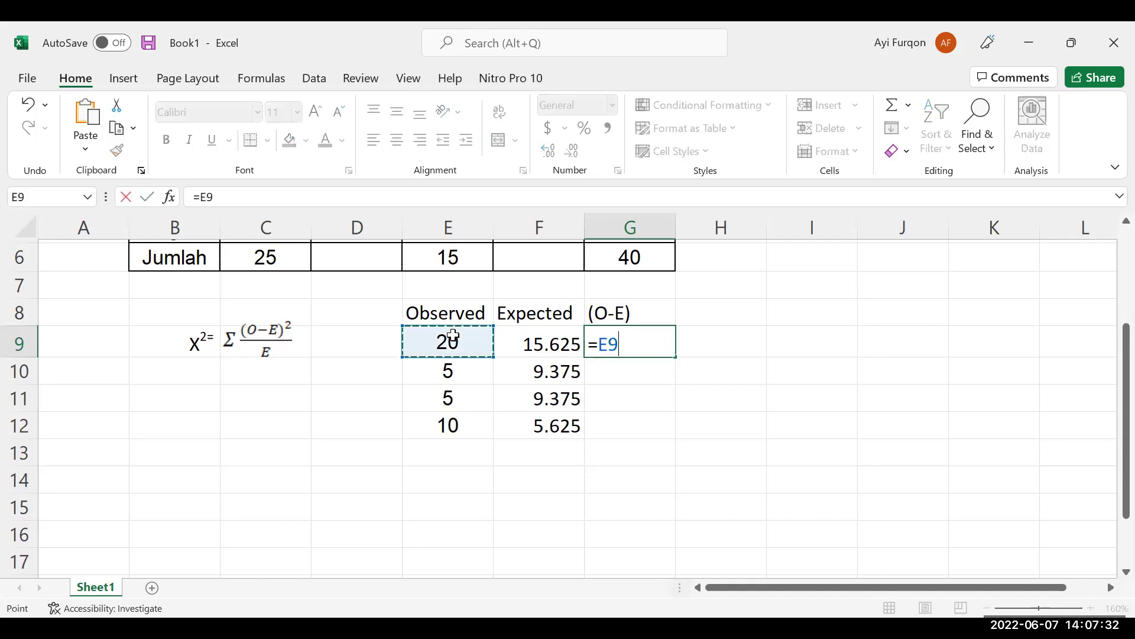
pyautogui.write('-')
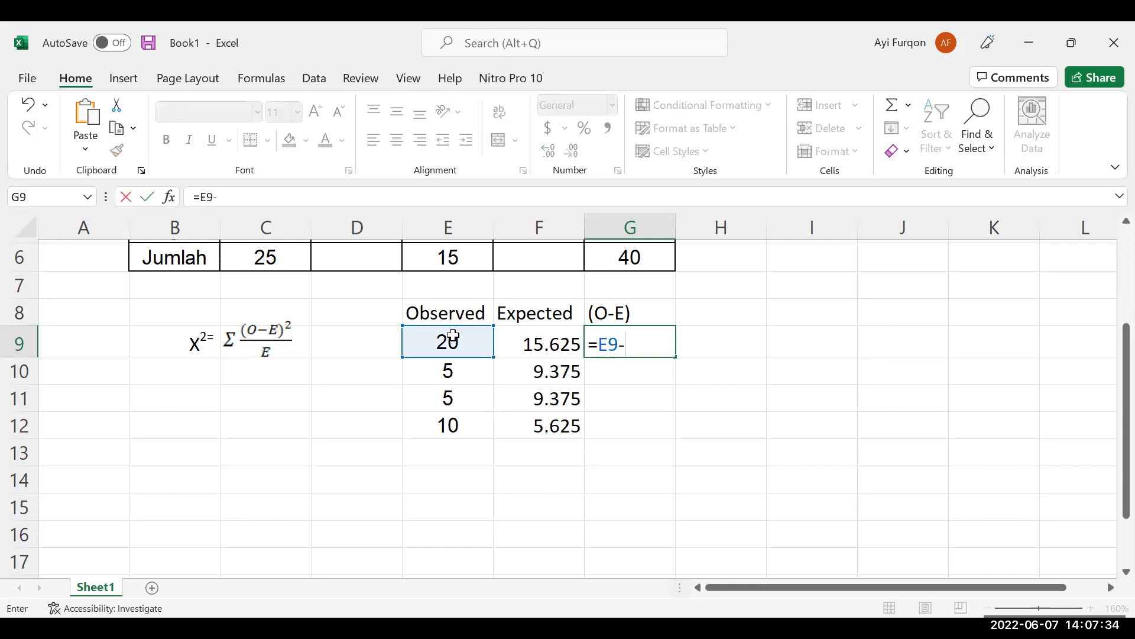
pyautogui.click(526, 345)
pyautogui.press('Return')
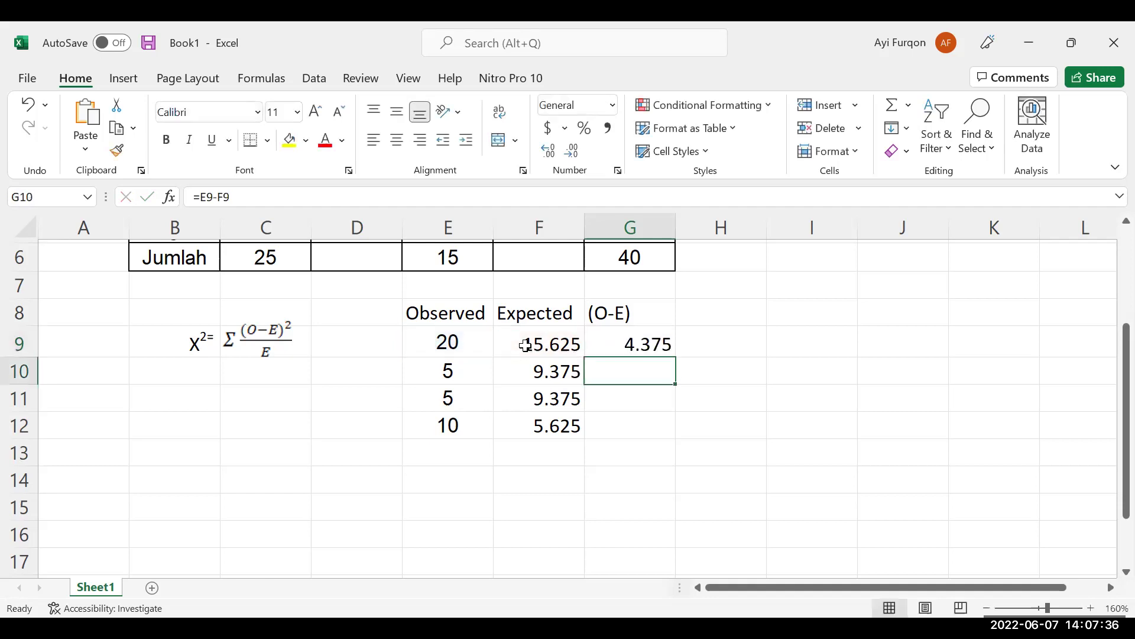
# Fill the (O-E) formula from G9 down through G12.
pyautogui.moveTo(678, 335); pyautogui.dragTo(661, 443)
pyautogui.click(672, 349)
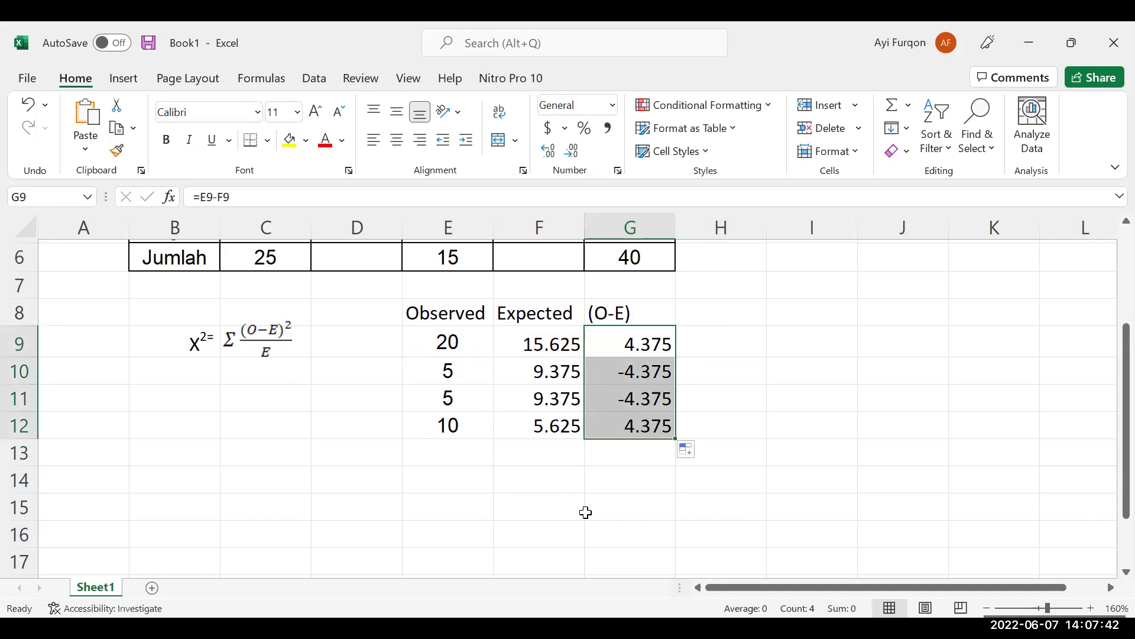
pyautogui.hotkey('alt', 'Tab')
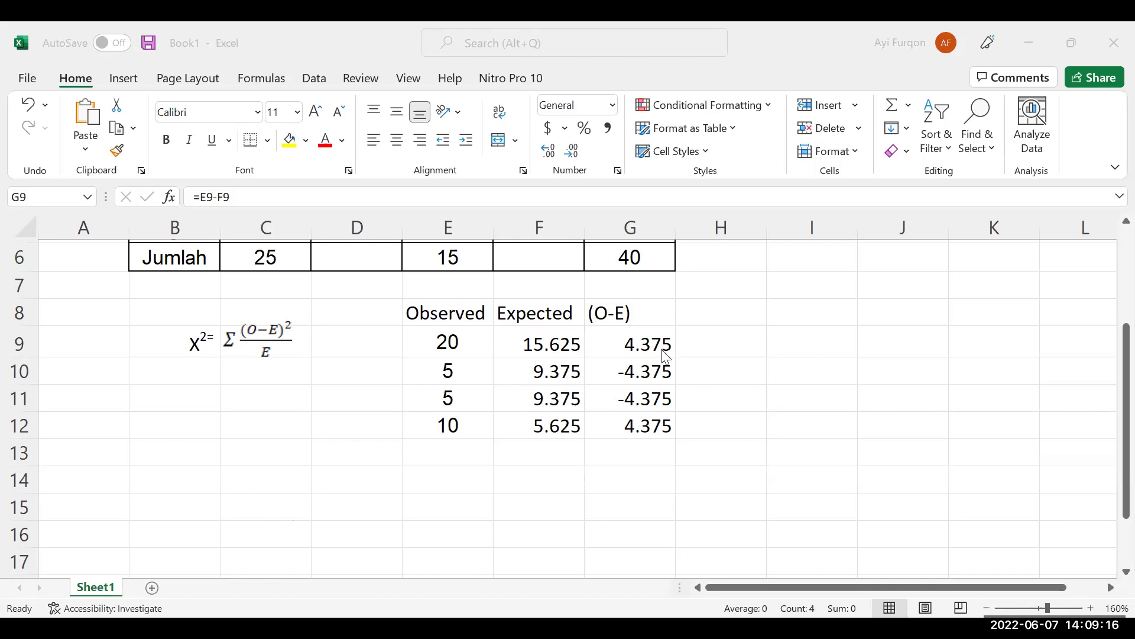
pyautogui.moveTo(675, 358); pyautogui.dragTo(675, 438)
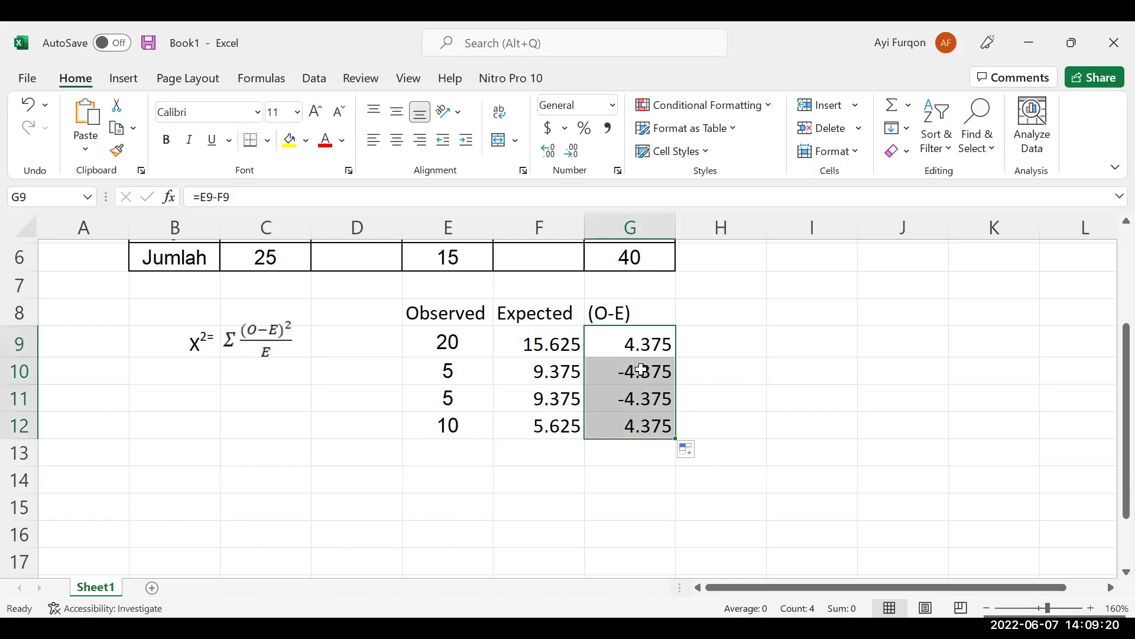
# Copy the (O-E) heading from G8 into H8 and change the copy to (O-E)^2.
pyautogui.click(621, 316)
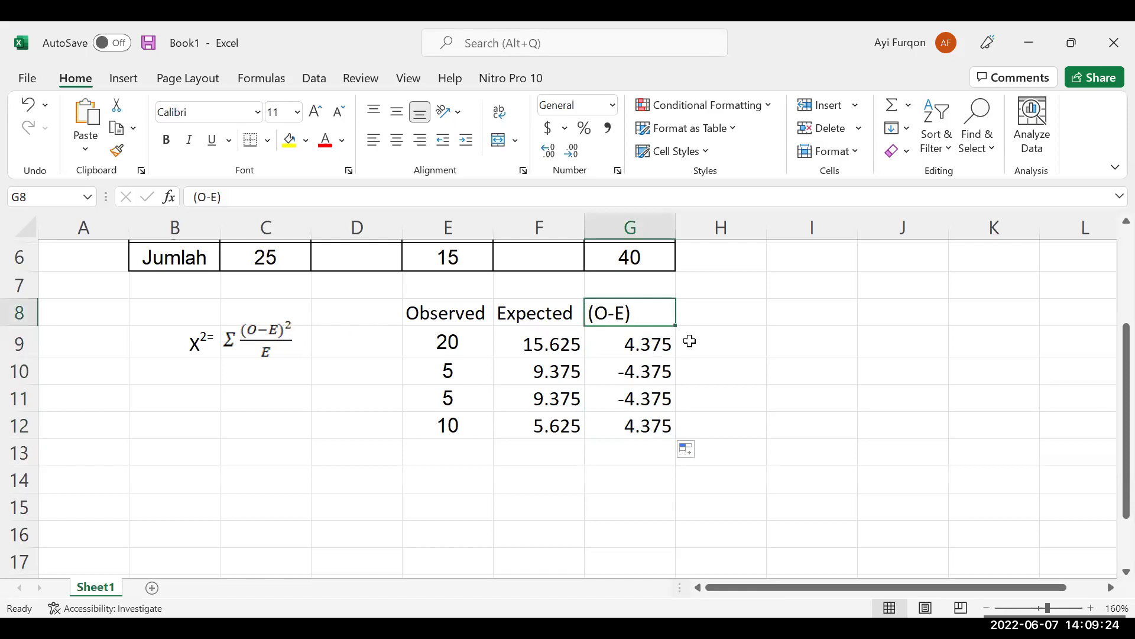
pyautogui.click(716, 318)
pyautogui.click(616, 317)
pyautogui.hotkey('ctrl', 'c')
pyautogui.click(729, 314)
pyautogui.hotkey('ctrl', 'v')
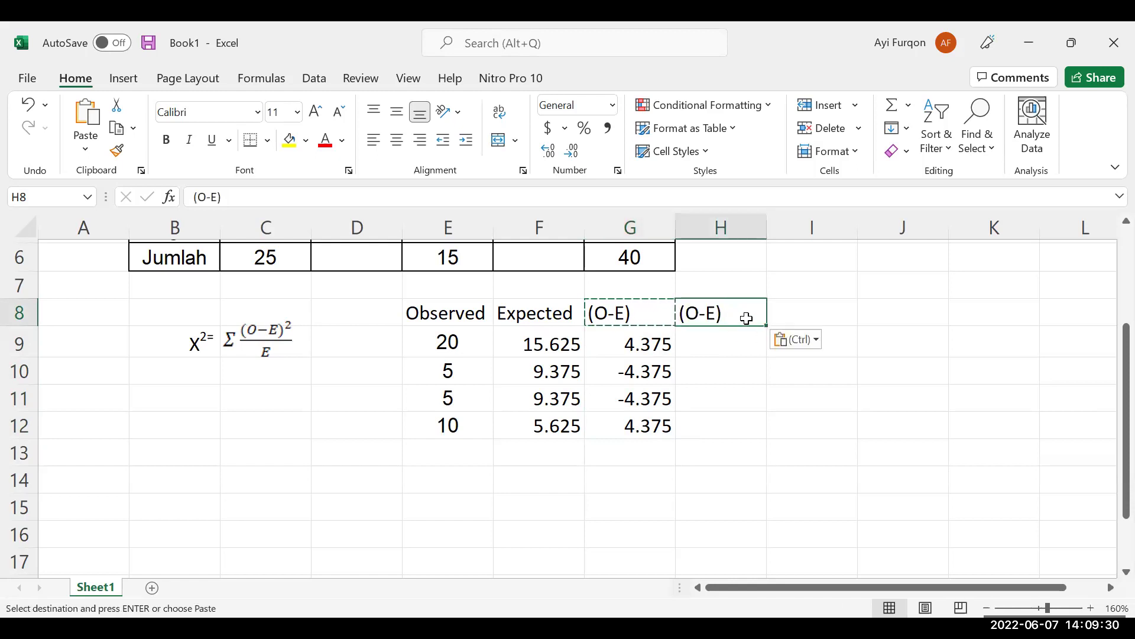
pyautogui.press('Escape')
pyautogui.doubleClick(747, 317)
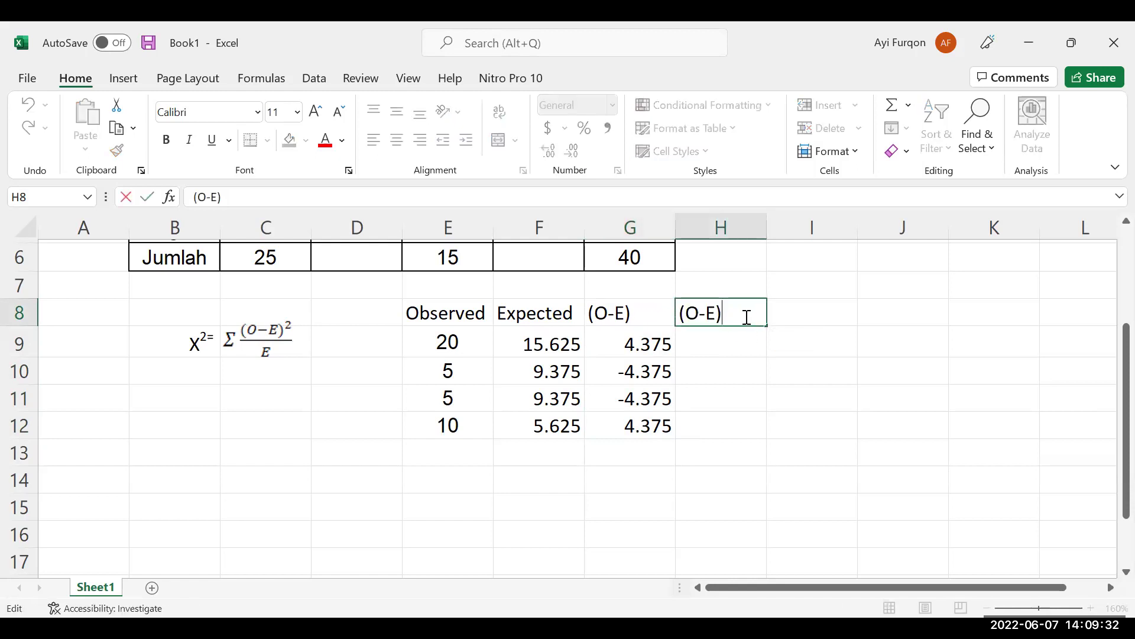
pyautogui.write('^2')
pyautogui.press('Return')
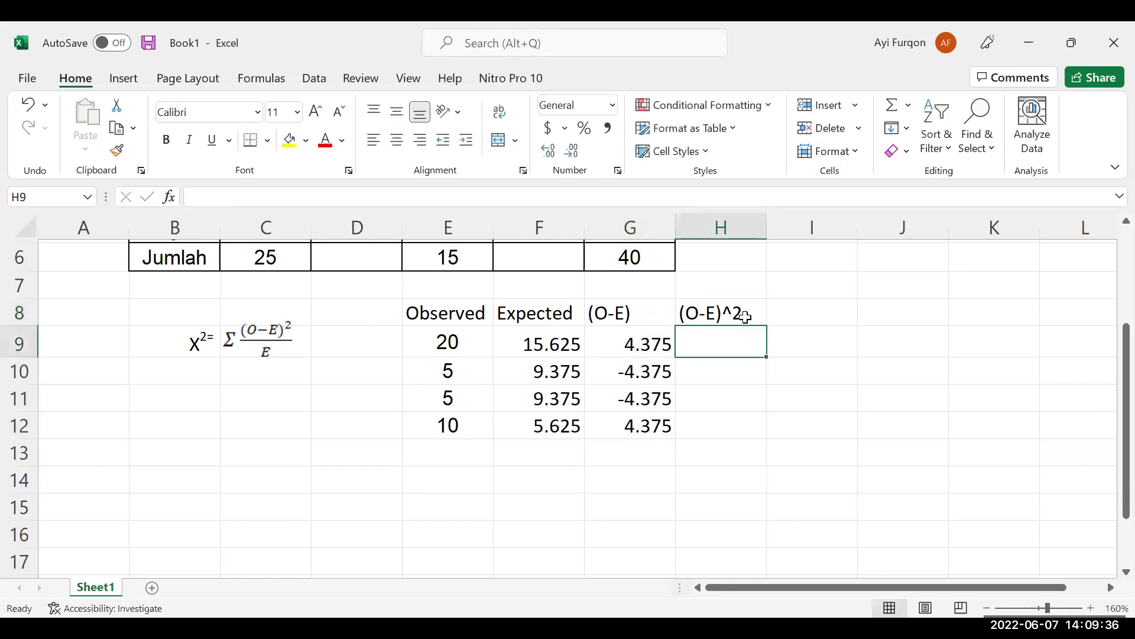
# Square the first difference in H9 with =G9^2 and fill the formula down through H12.
pyautogui.write('=')
pyautogui.click(662, 335)
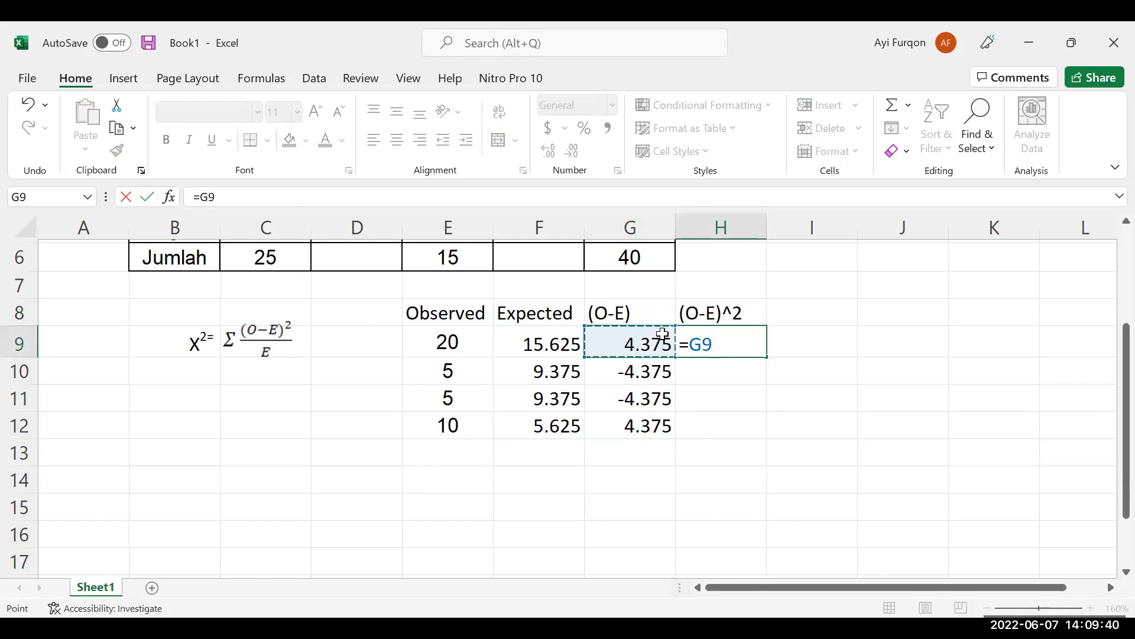
pyautogui.write('^2')
pyautogui.press('Return')
pyautogui.press('Up')
pyautogui.moveTo(767, 357); pyautogui.dragTo(753, 444)
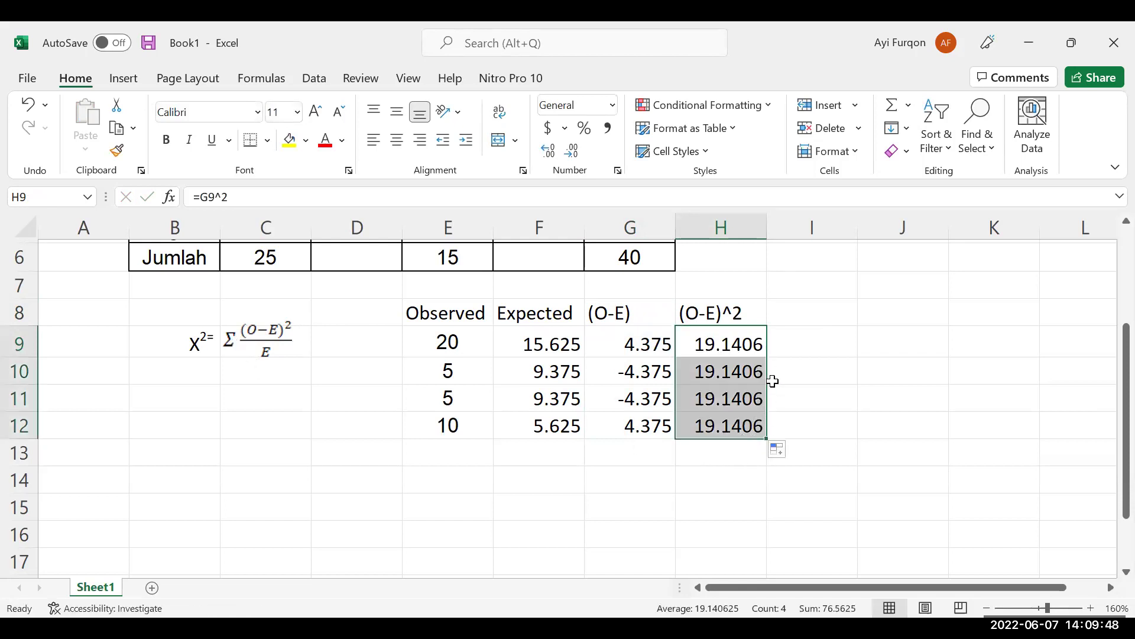
# Review the formulas behind the first (O-E)^2 value in H9 and the first (O-E) value in G9.
pyautogui.doubleClick(748, 352)
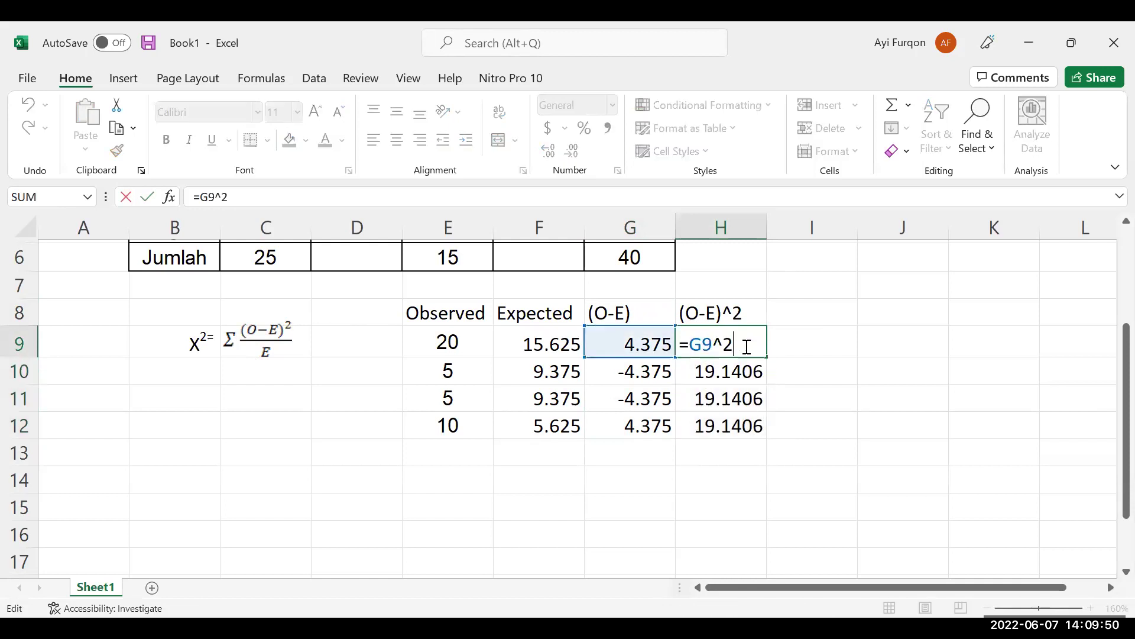
pyautogui.press('Return')
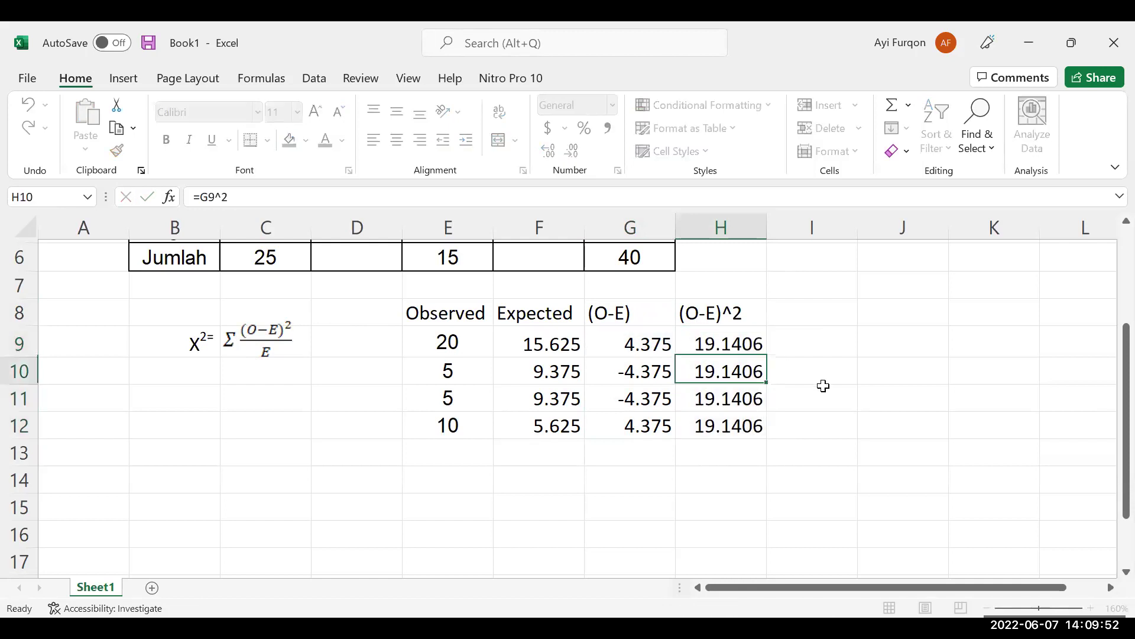
pyautogui.press('Up')
pyautogui.press('Left')
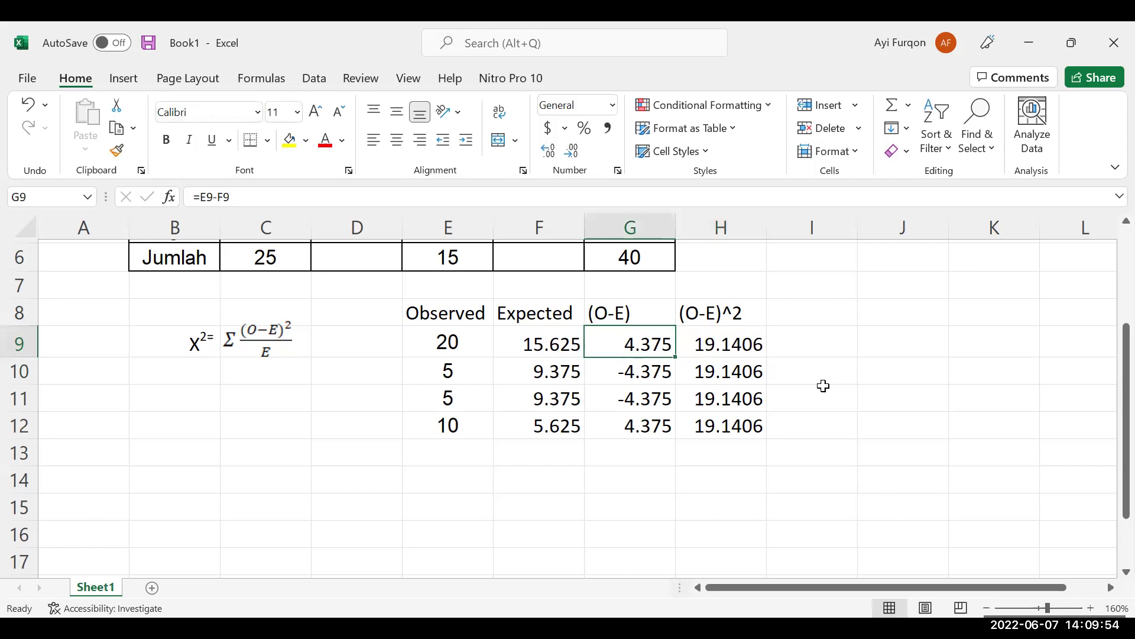
pyautogui.doubleClick(644, 341)
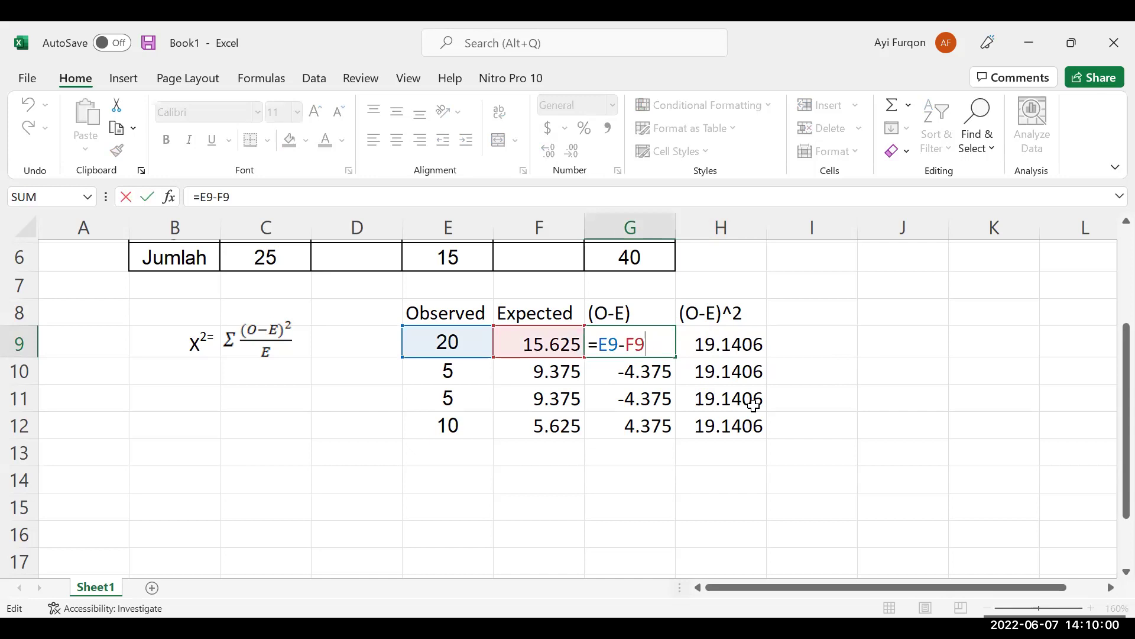
pyautogui.press('Return')
pyautogui.click(647, 336)
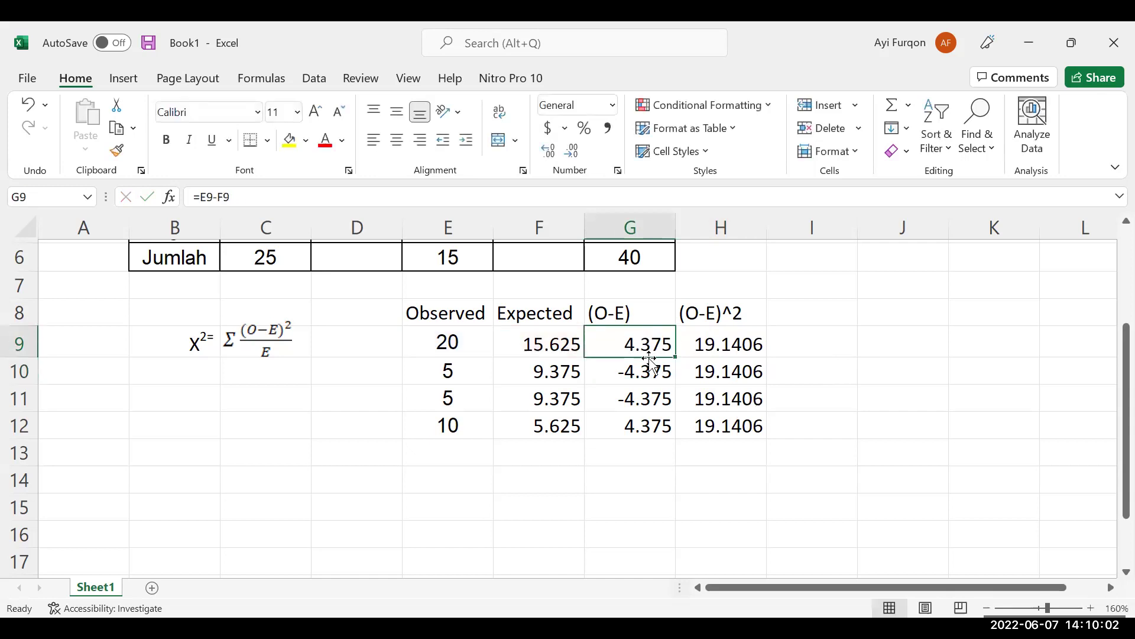
pyautogui.doubleClick(654, 349)
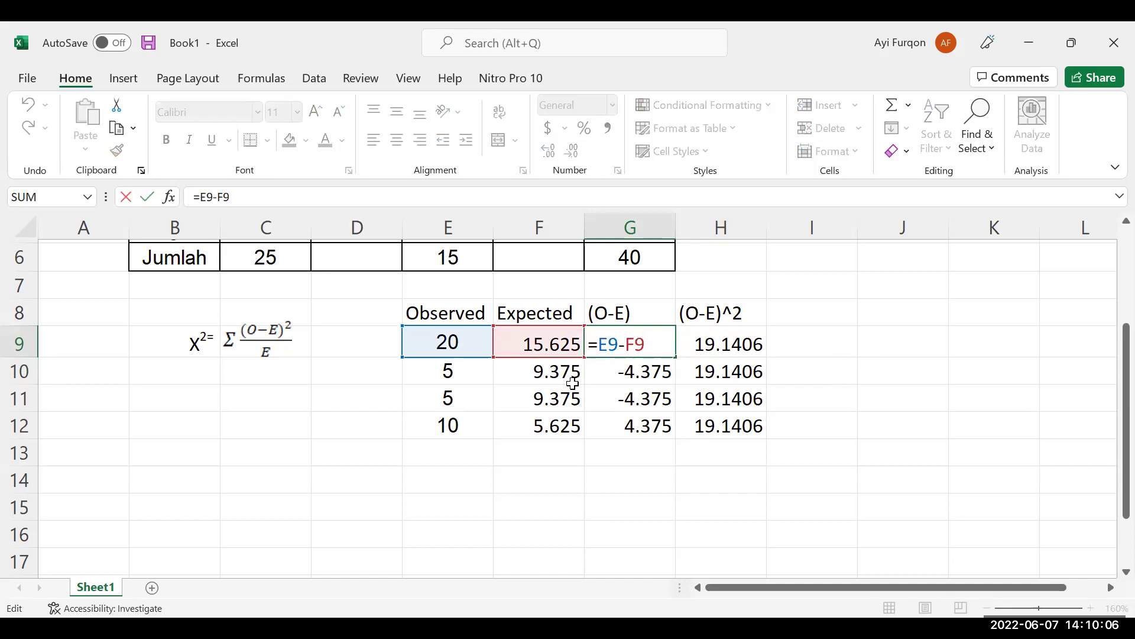
# Review the (O-E) formulas in G10 through G12.
pyautogui.press('Return')
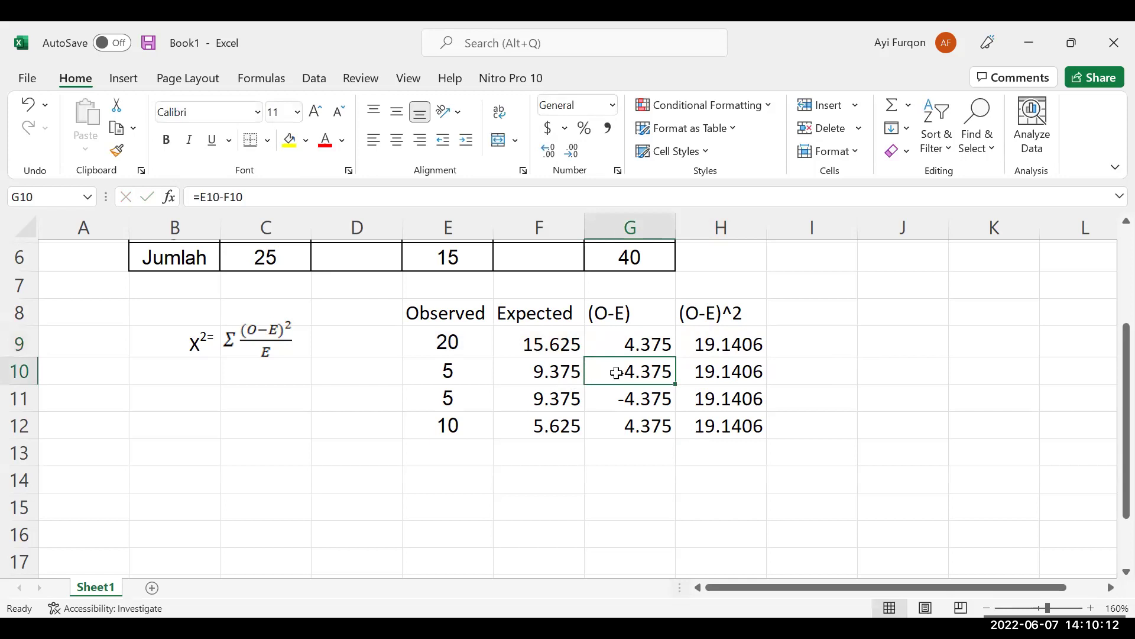
pyautogui.doubleClick(615, 372)
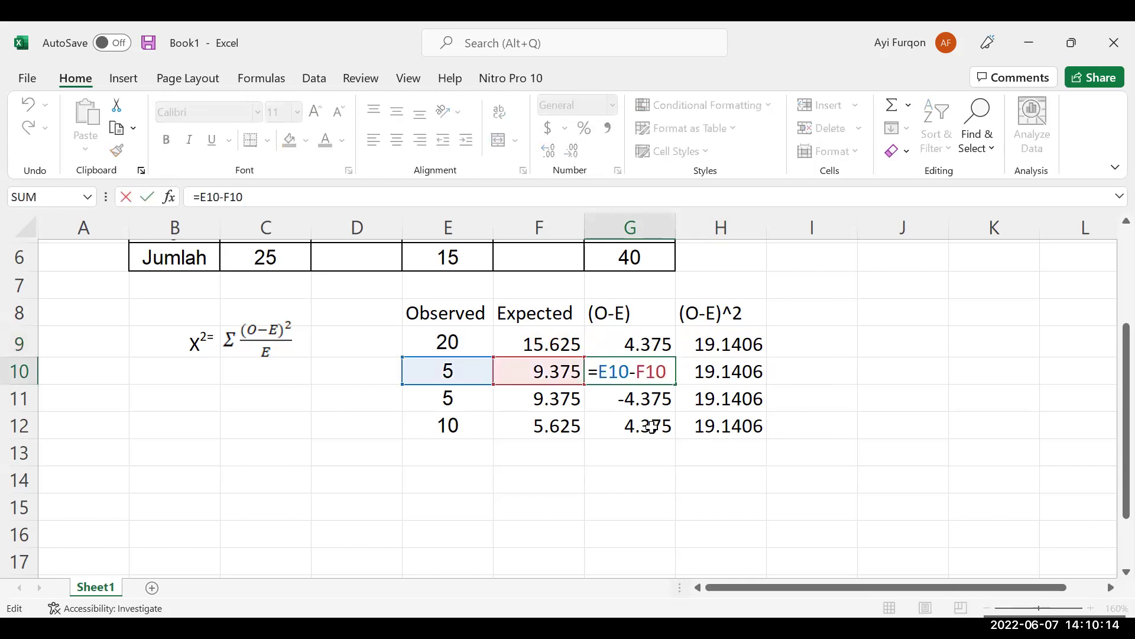
pyautogui.press('Return')
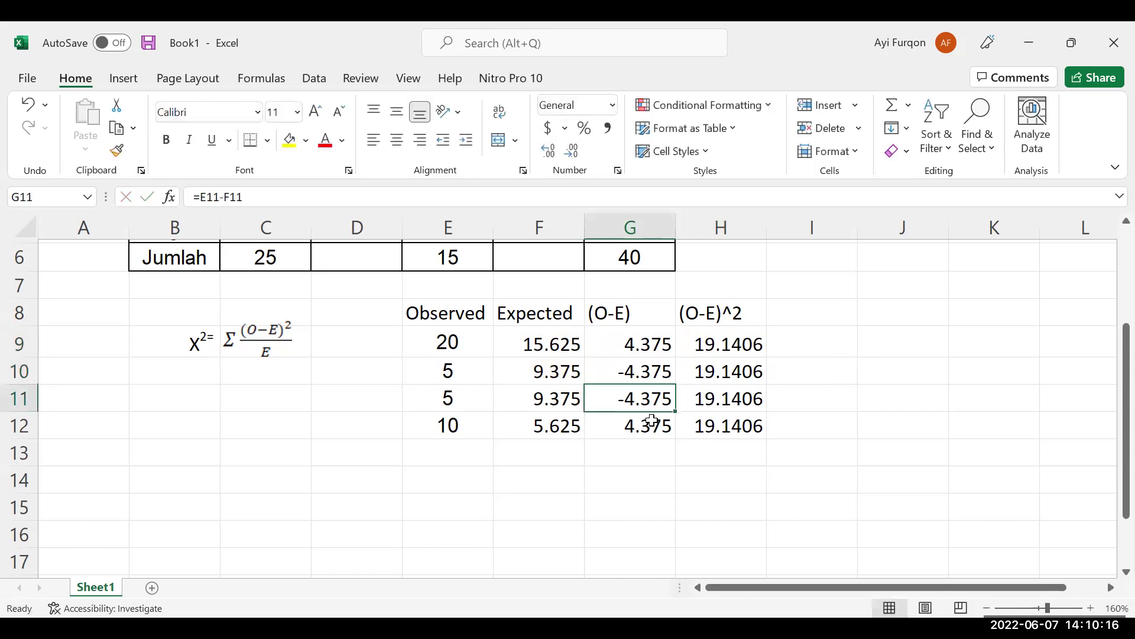
pyautogui.click(652, 421)
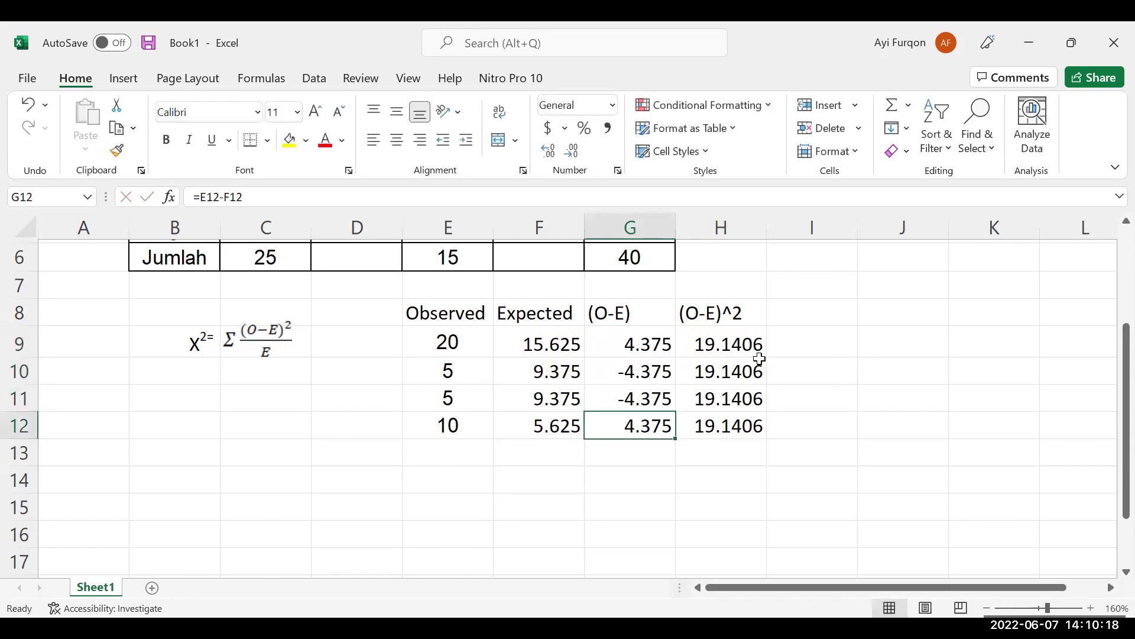
# Total the (O-E)^2 values in H13 with =SUM(H9:H12).
pyautogui.click(750, 453)
pyautogui.write('=')
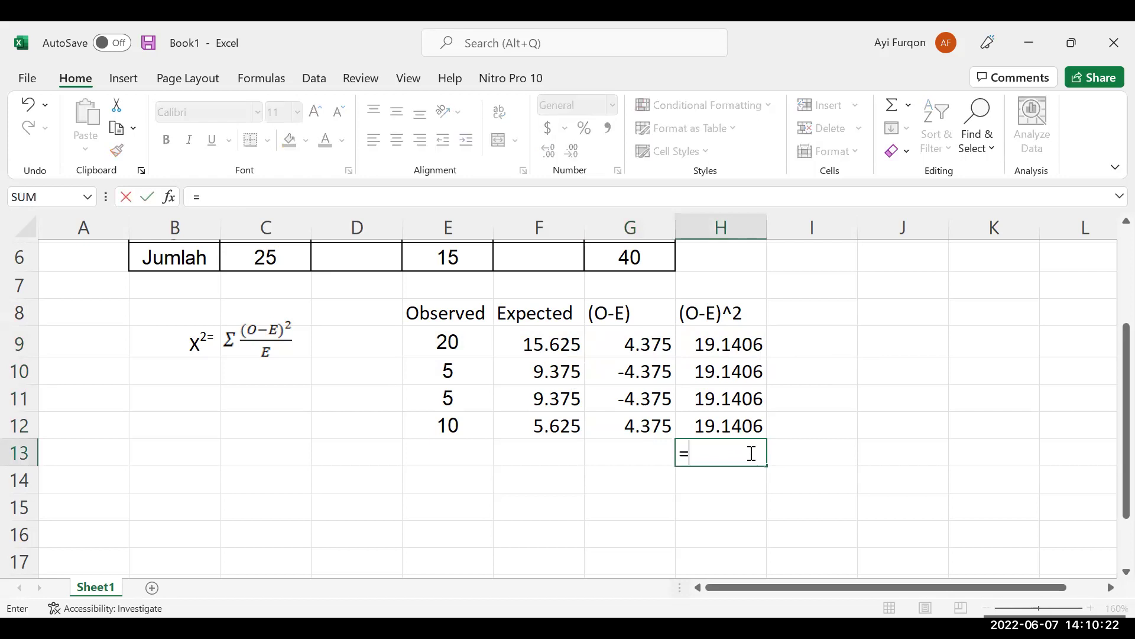
pyautogui.write('sum(')
pyautogui.moveTo(748, 344); pyautogui.dragTo(743, 425)
pyautogui.press('Return')
pyautogui.click(737, 457)
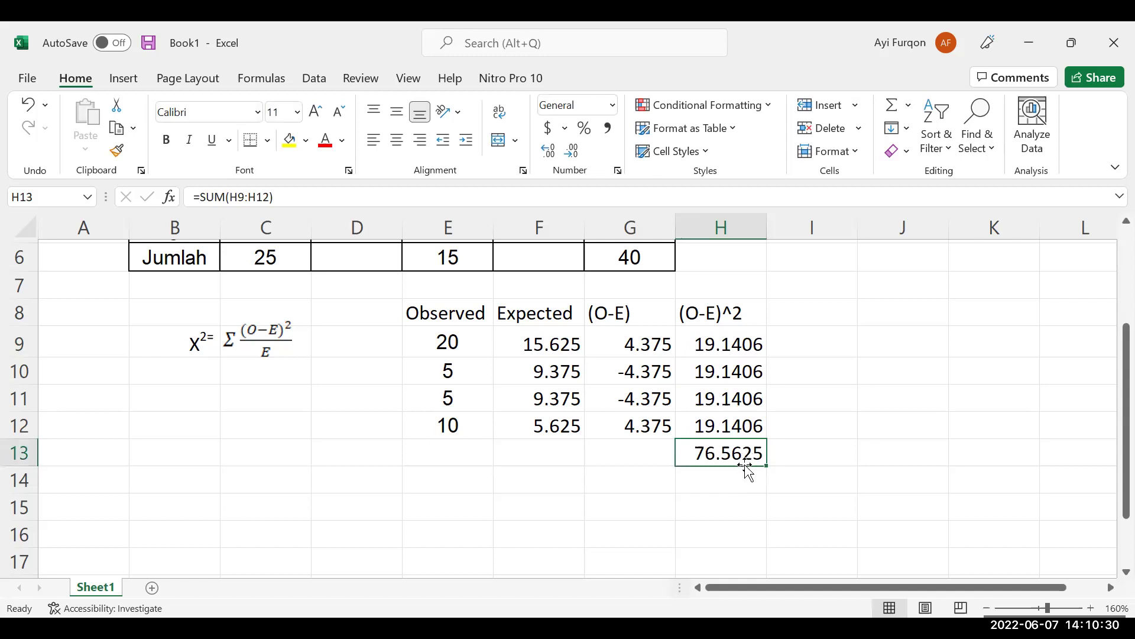
# Label the total by entering Jumlah in G13.
pyautogui.click(646, 453)
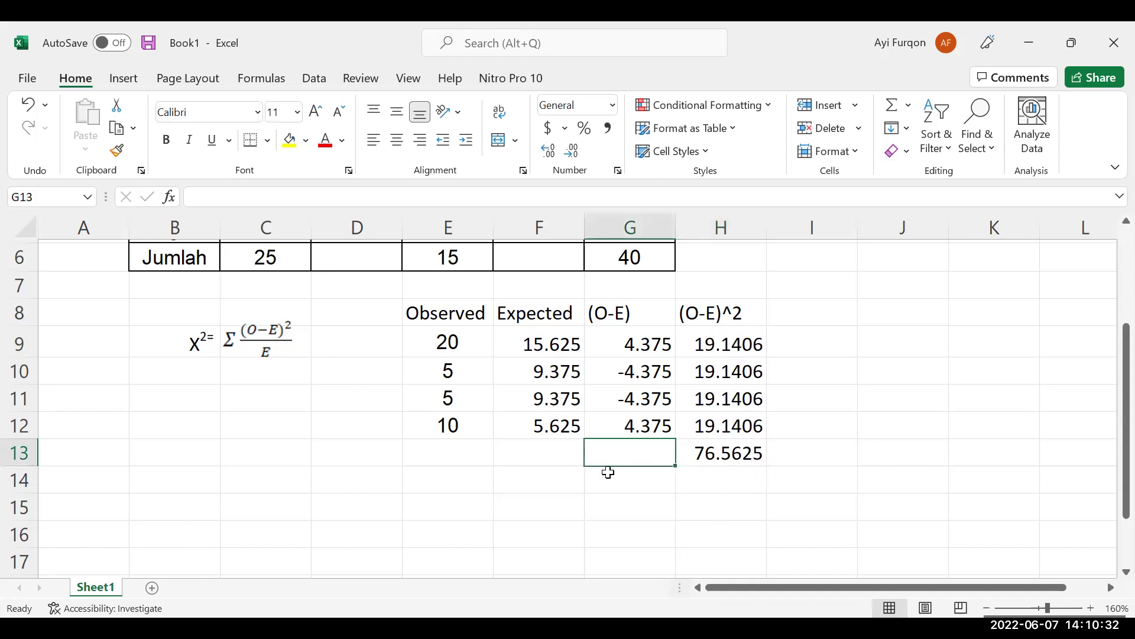
pyautogui.click(730, 312)
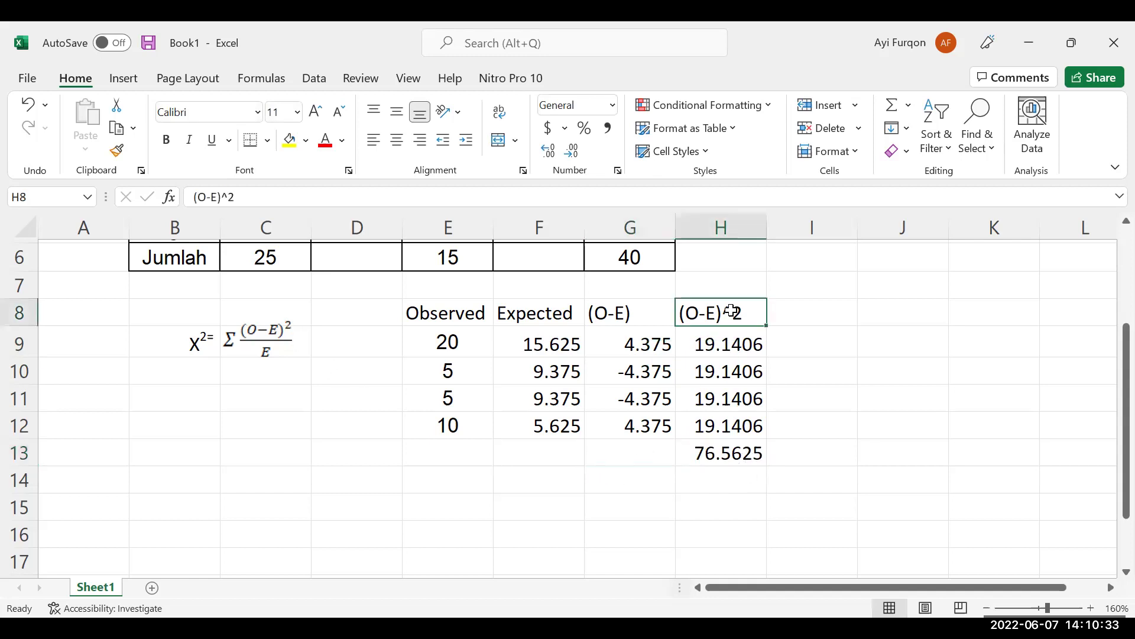
pyautogui.click(655, 455)
pyautogui.write('Jumlah')
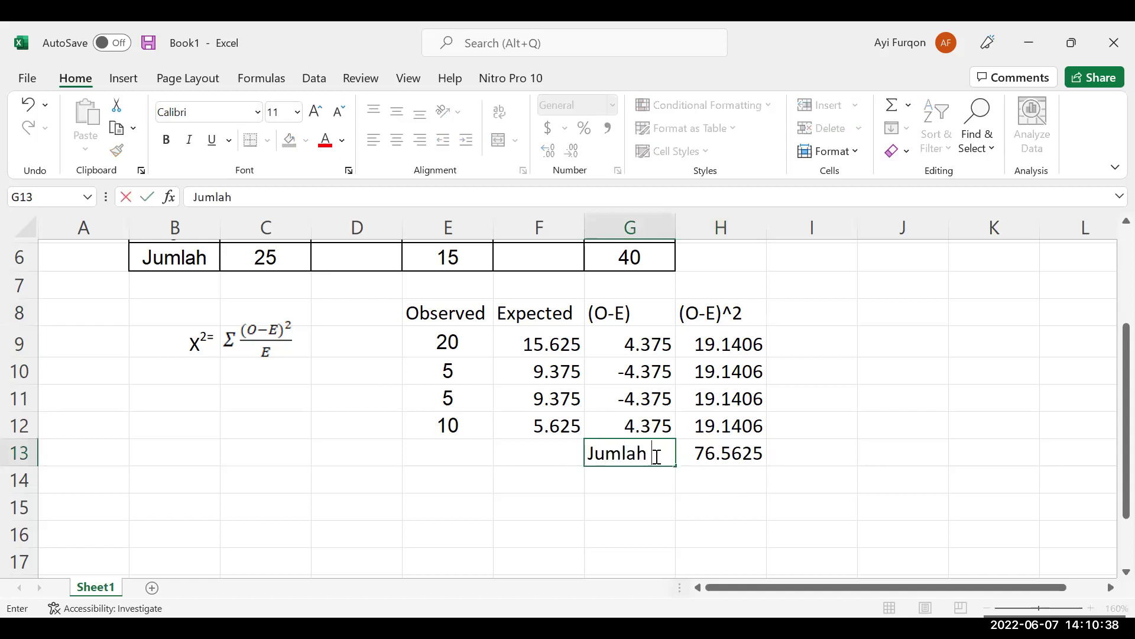
pyautogui.press('Return')
# Highlight the total in H13 with a yellow fill.
pyautogui.press('Right')
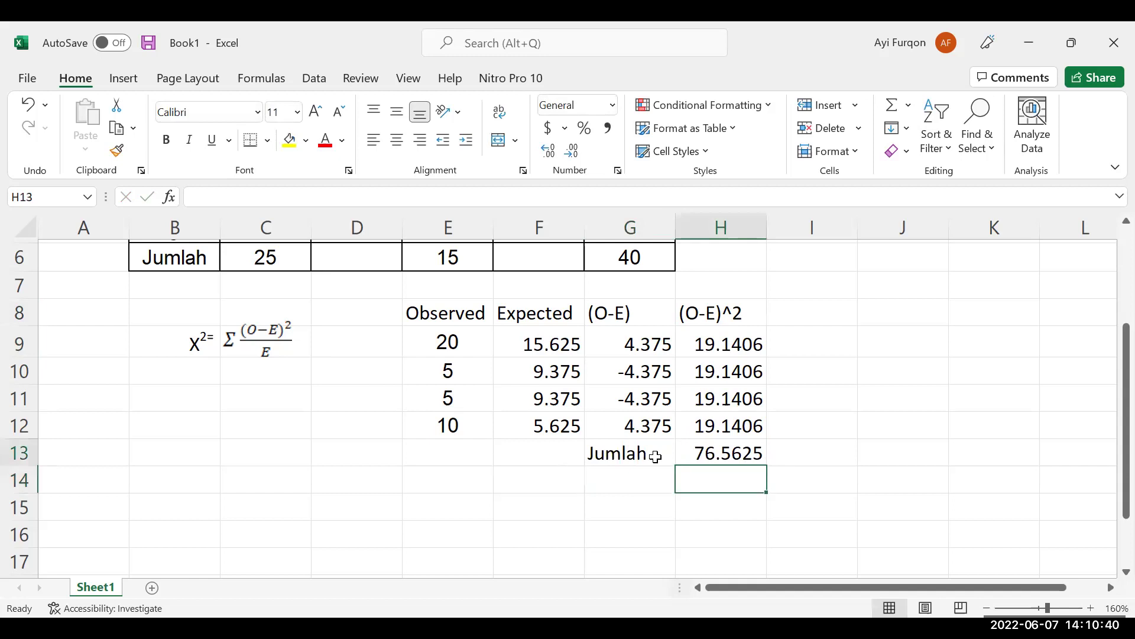
pyautogui.press('Up')
pyautogui.click(289, 140)
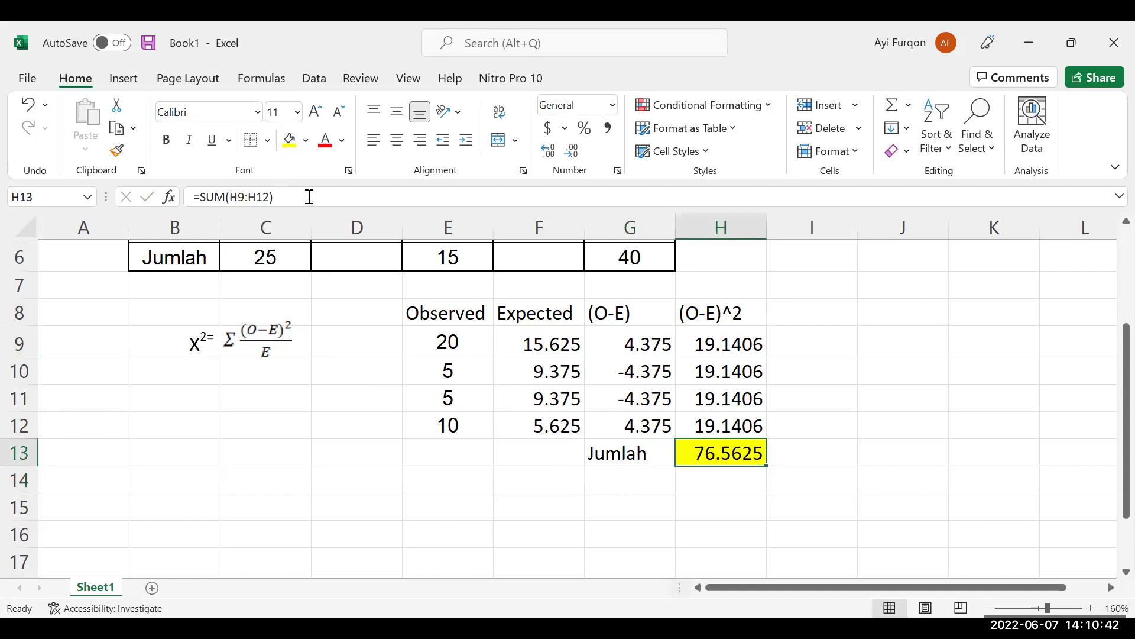
pyautogui.click(732, 487)
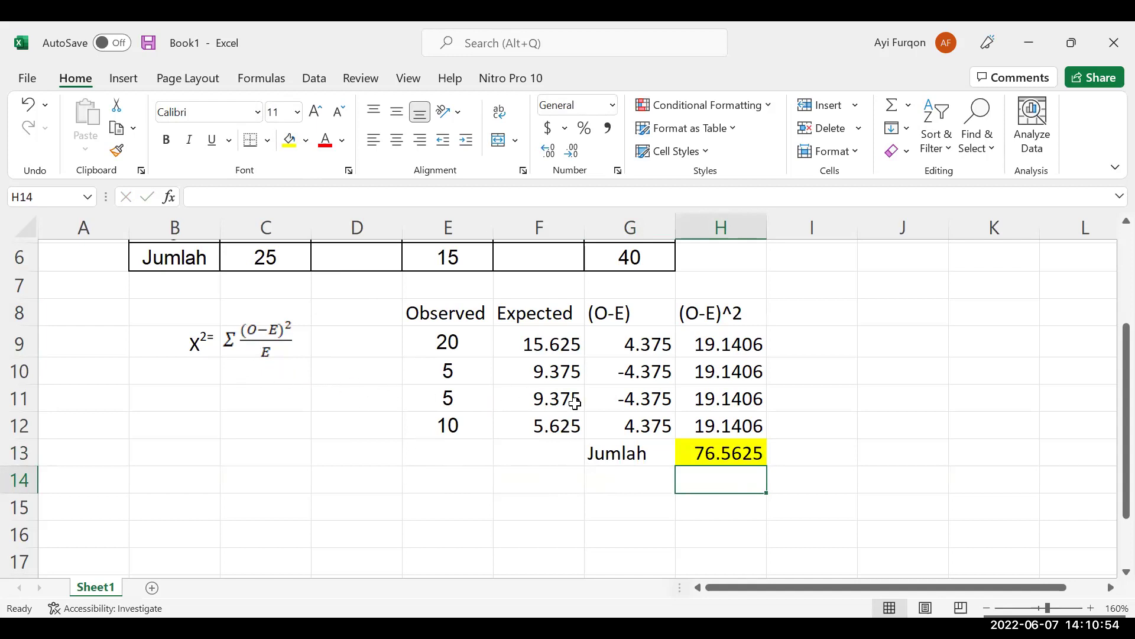
pyautogui.doubleClick(634, 311)
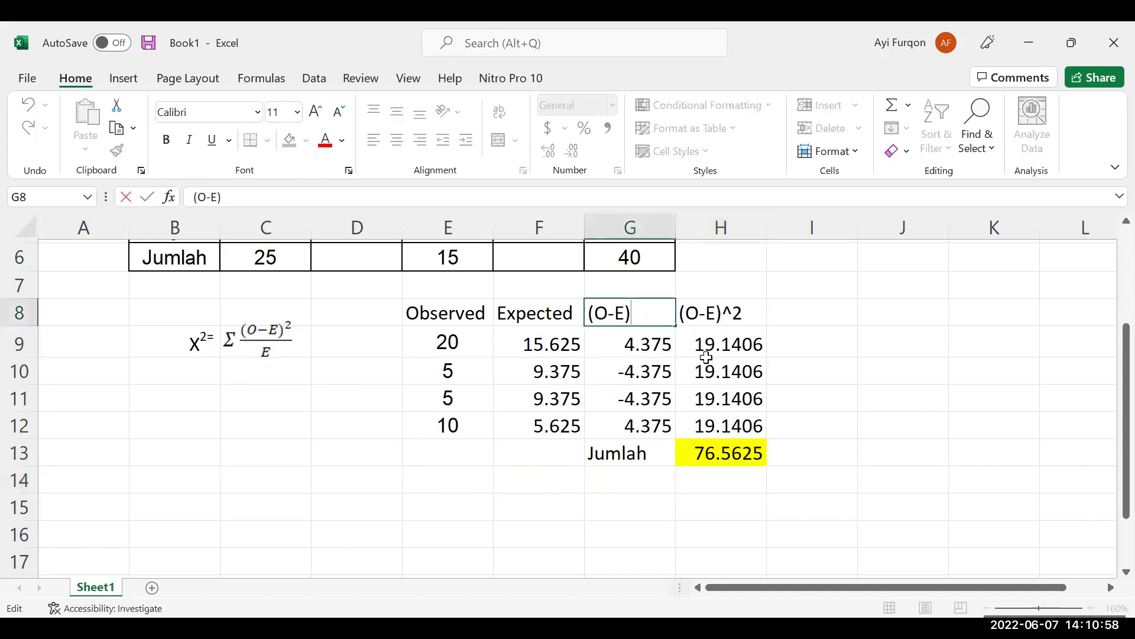
pyautogui.press('Return')
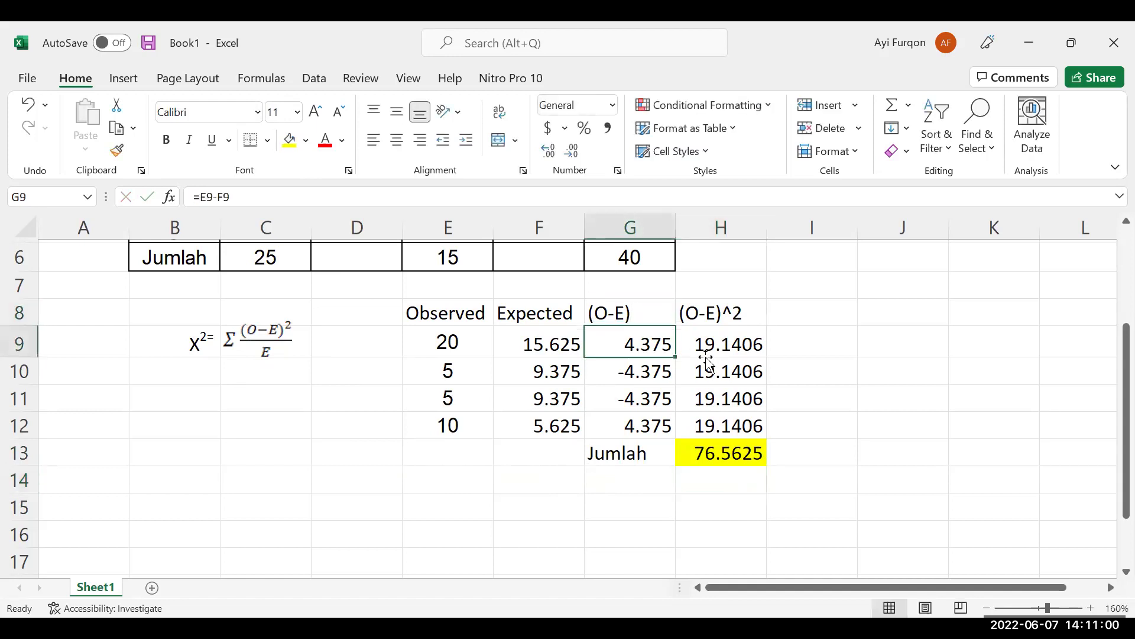
# Change the formula in H9 to =(G9^2)/F9 and fill it down through H12.
pyautogui.press('Right')
pyautogui.press('Right')
pyautogui.click(706, 354)
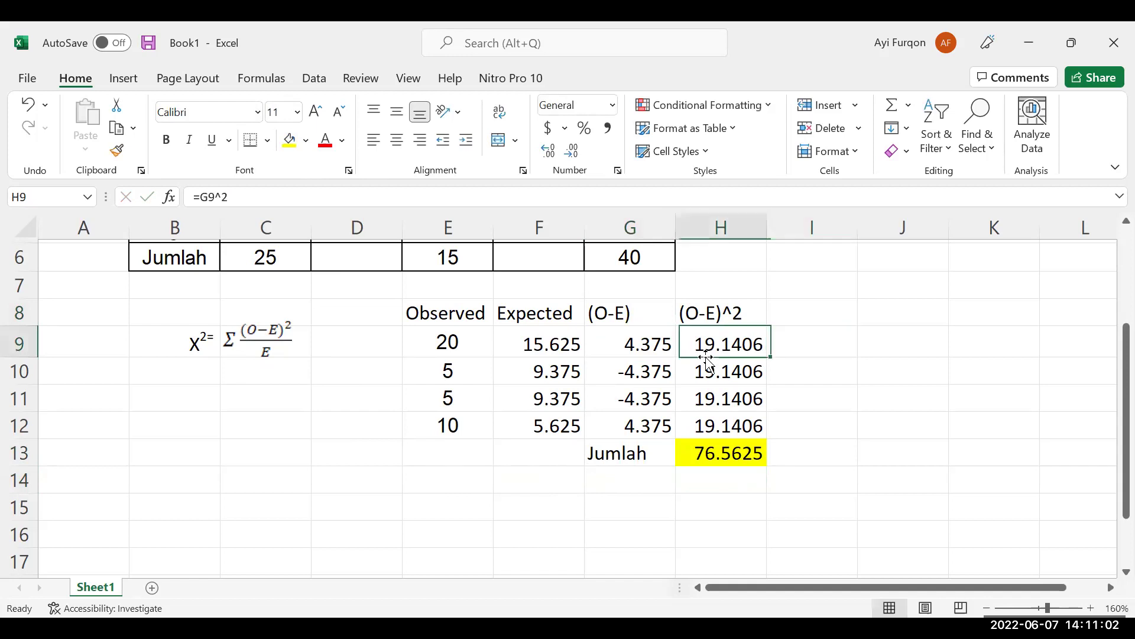
pyautogui.click(246, 196)
pyautogui.write(')')
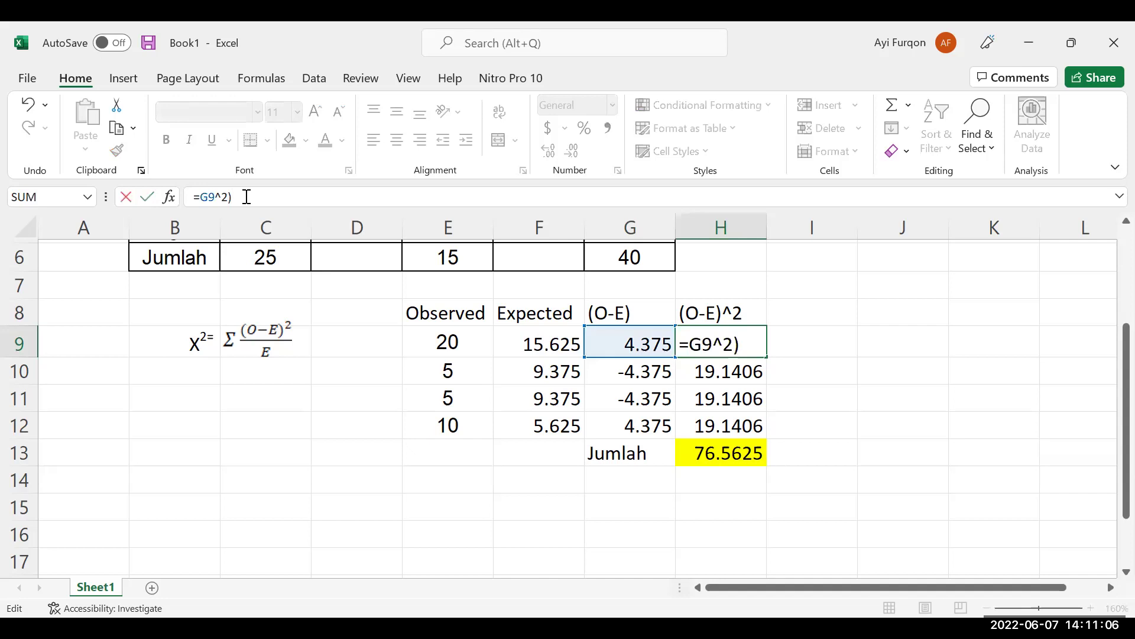
pyautogui.press('Left')
pyautogui.press('Left')
pyautogui.write('(')
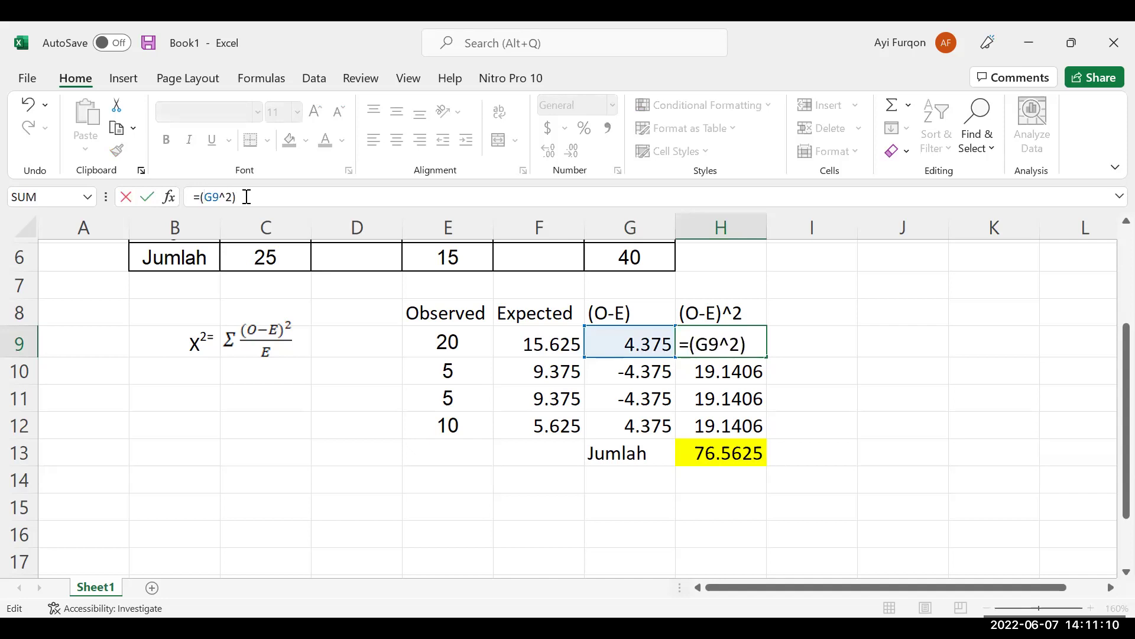
pyautogui.press('Right')
pyautogui.press('Right')
pyautogui.write('/')
pyautogui.click(524, 340)
pyautogui.press('Return')
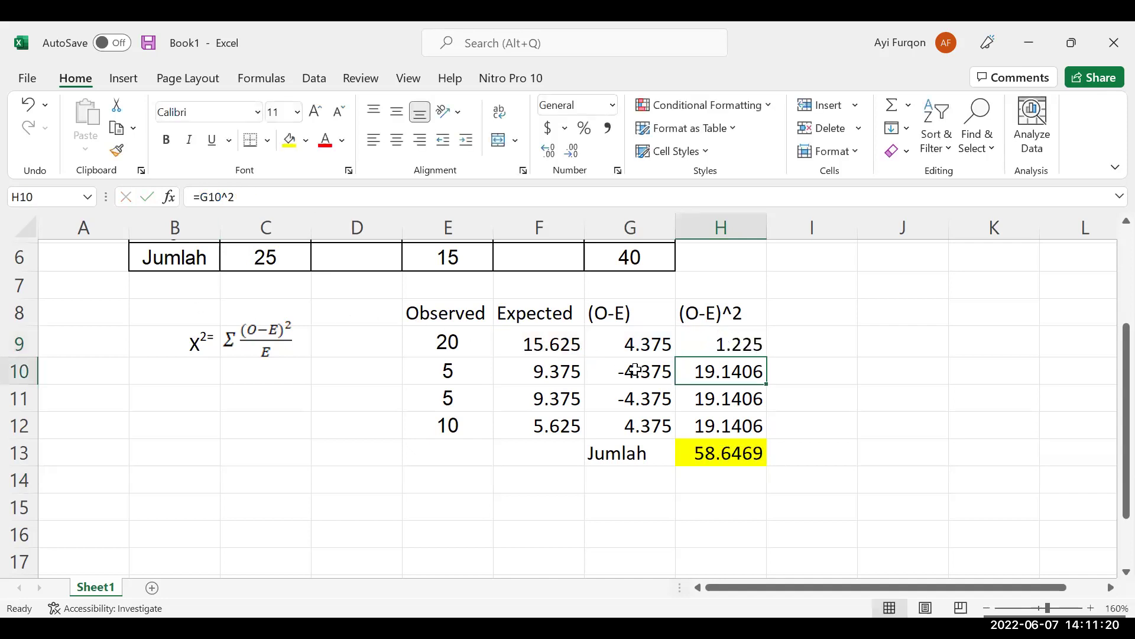
pyautogui.click(766, 350)
pyautogui.moveTo(765, 355); pyautogui.dragTo(759, 440)
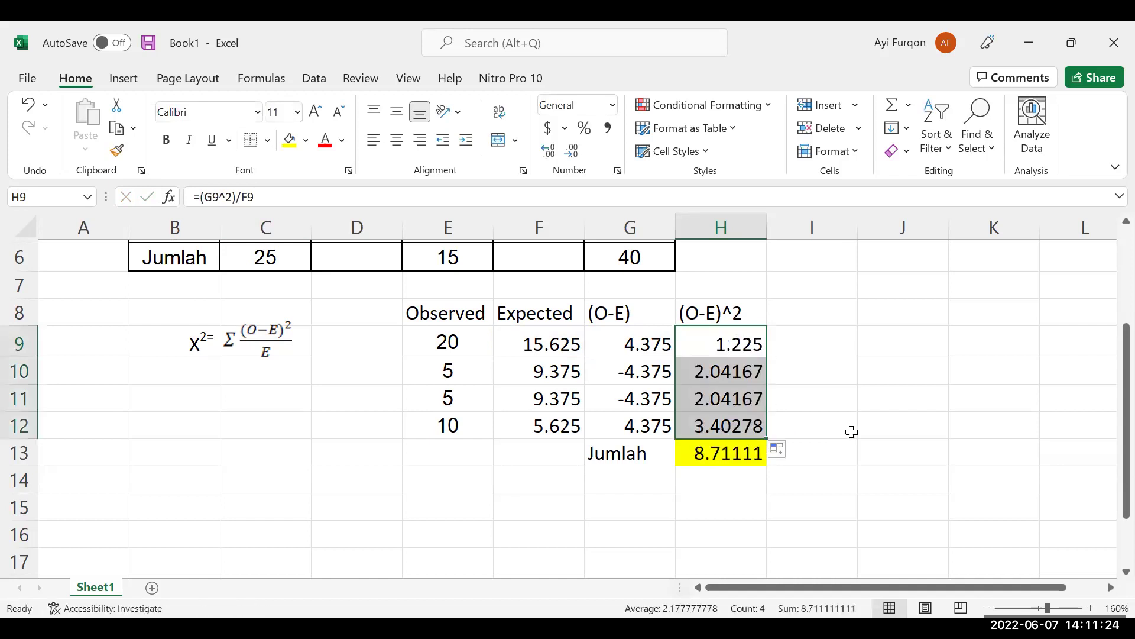
# Show the total in H13 with three decimal places.
pyautogui.click(730, 458)
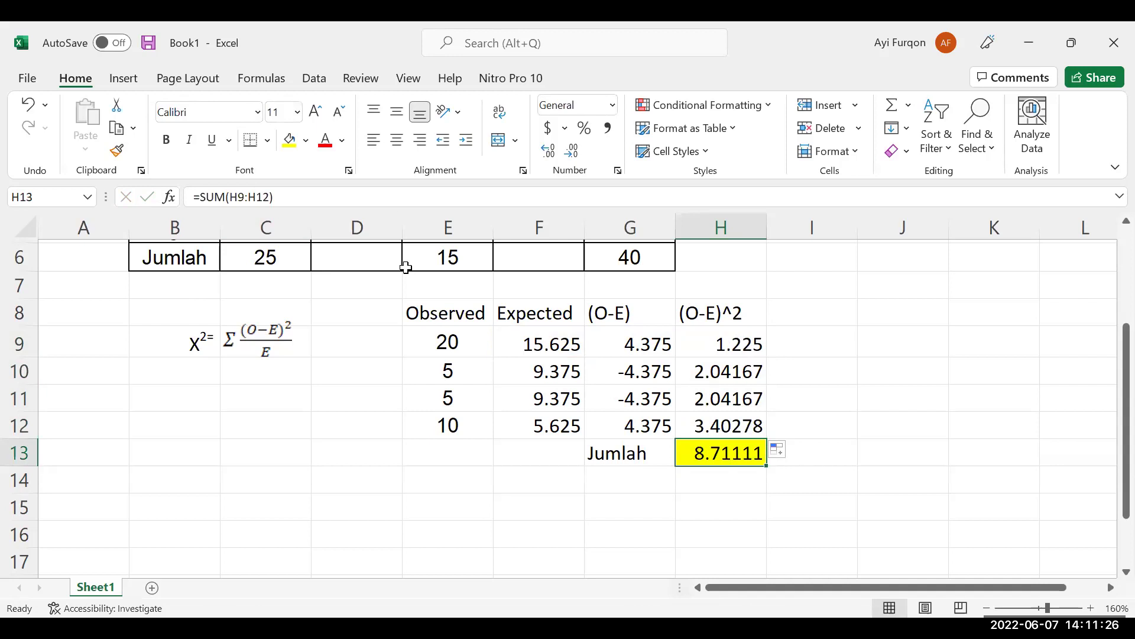
pyautogui.click(572, 154)
pyautogui.click(571, 154)
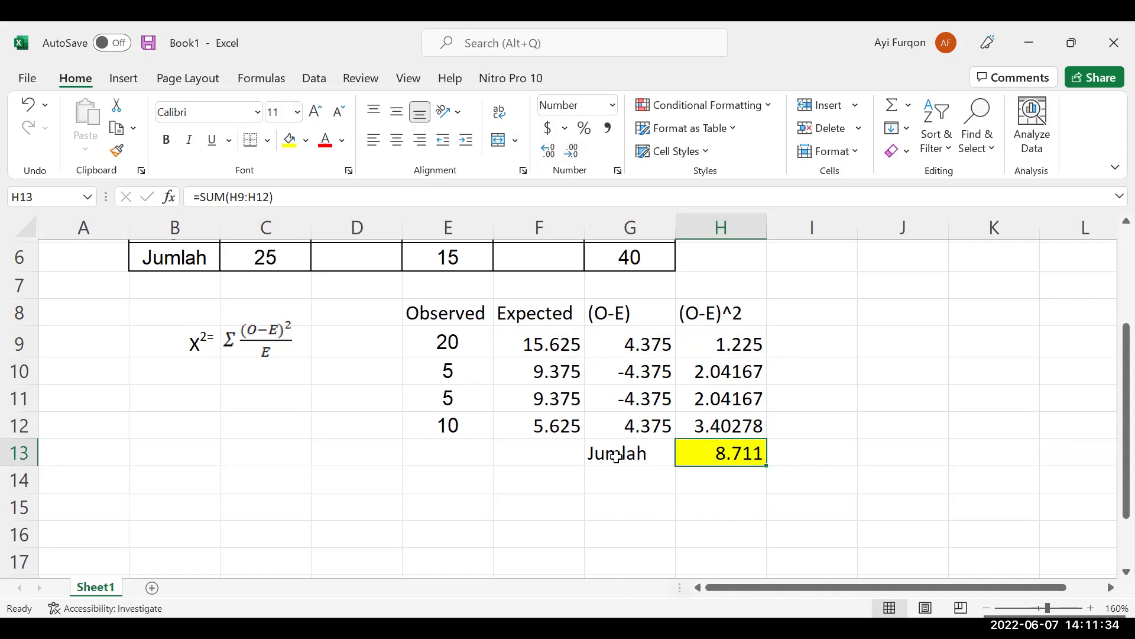
# Replace the Jumlah label in G13 with X2.
pyautogui.click(616, 456)
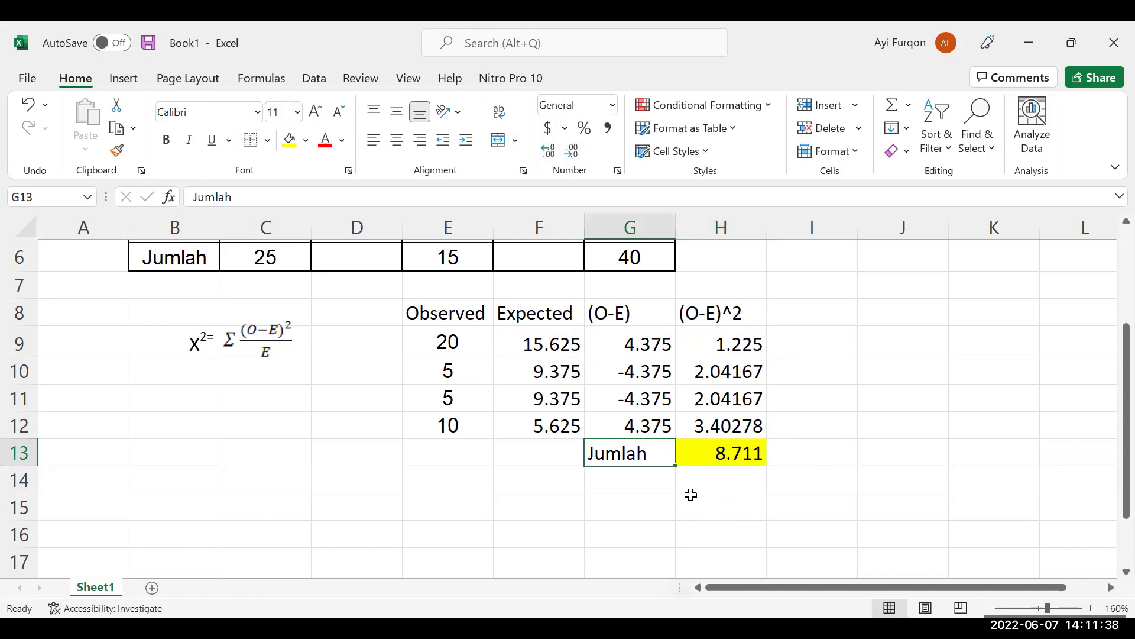
pyautogui.write('X2')
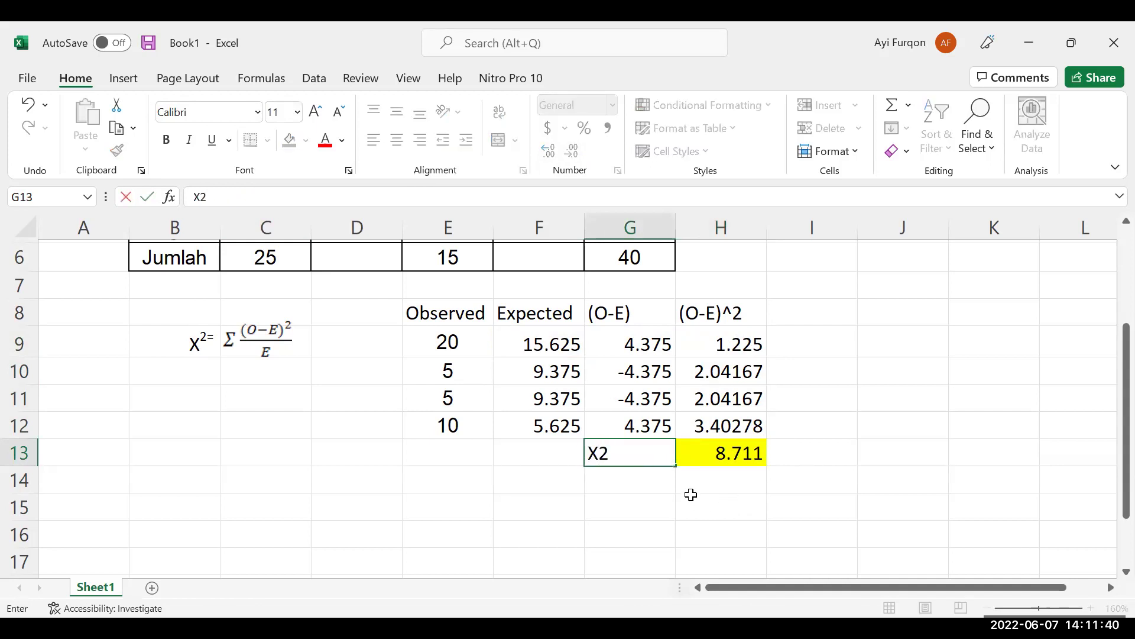
pyautogui.hotkey('shift', 'Left')
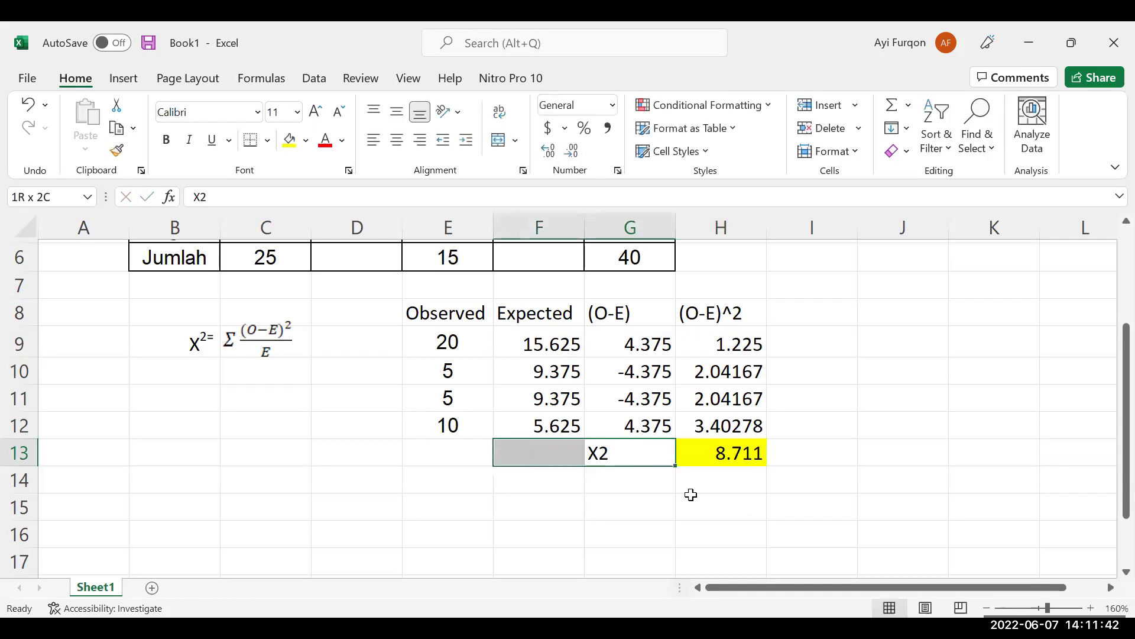
pyautogui.click(620, 471)
# Format only the 2 of the X2 label in G13 as superscript.
pyautogui.click(641, 456)
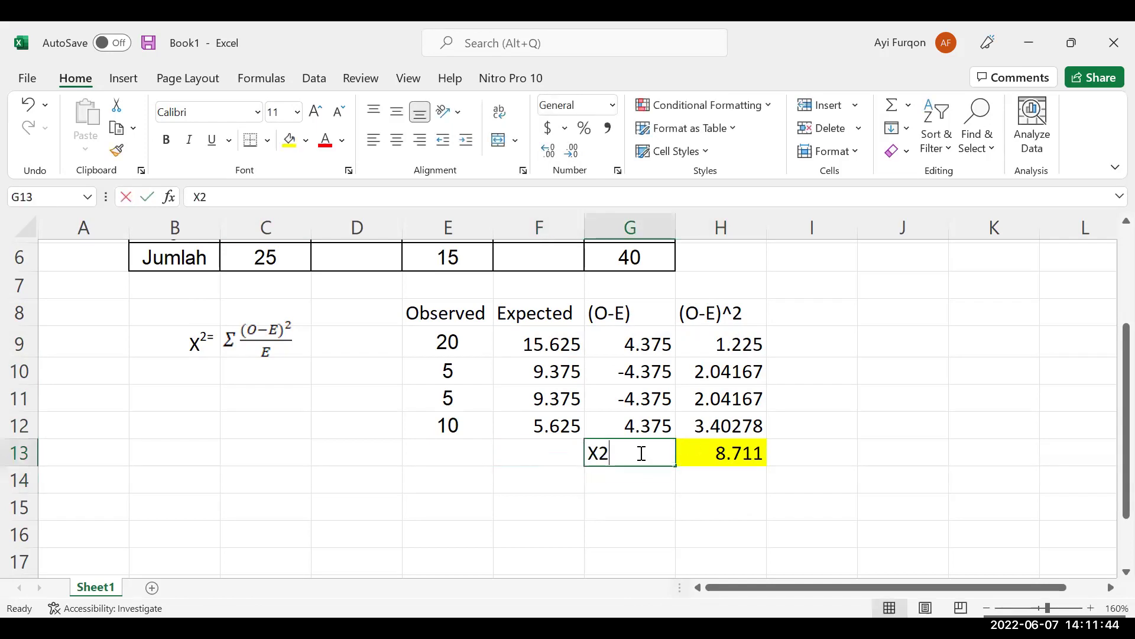
pyautogui.doubleClick(611, 452)
pyautogui.moveTo(611, 452); pyautogui.dragTo(602, 454)
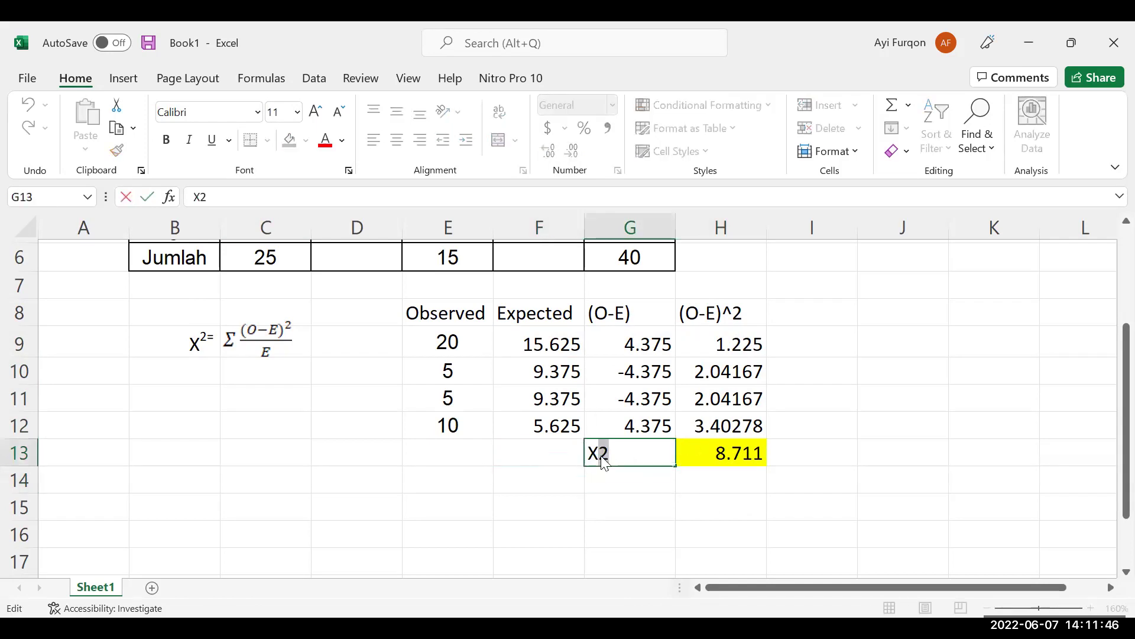
pyautogui.rightClick(603, 456)
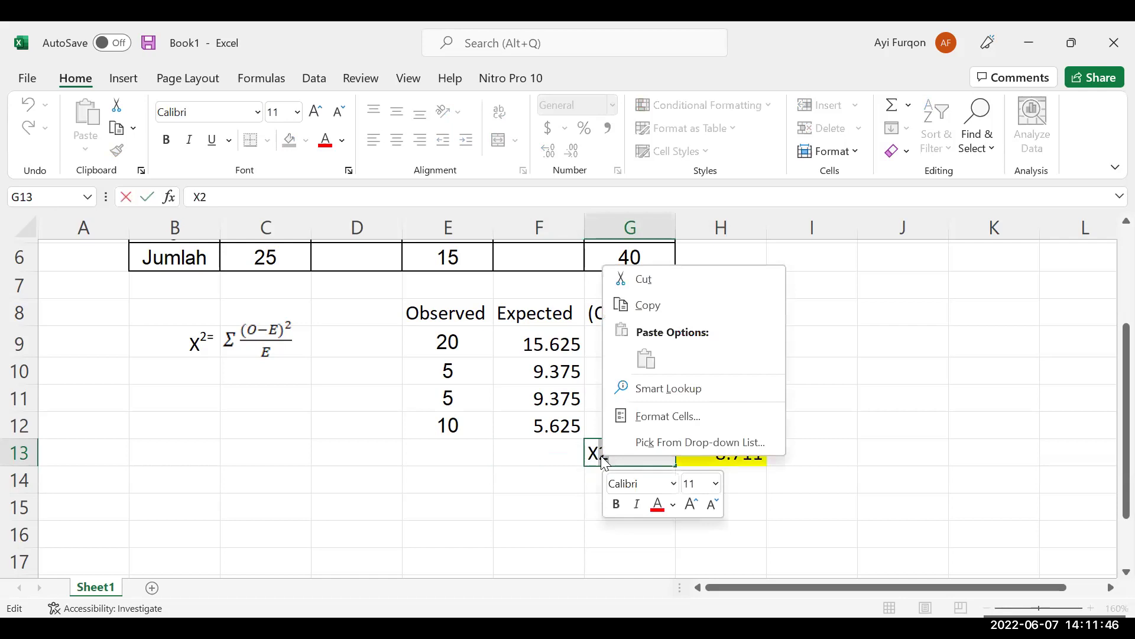
pyautogui.click(656, 418)
pyautogui.click(500, 418)
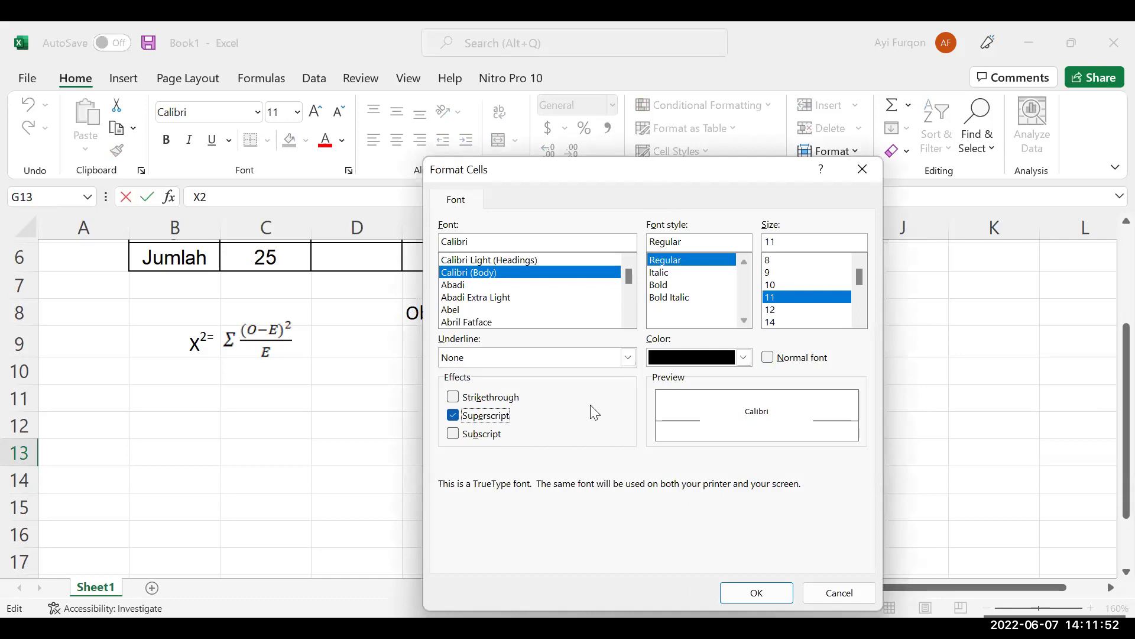
pyautogui.press('Return')
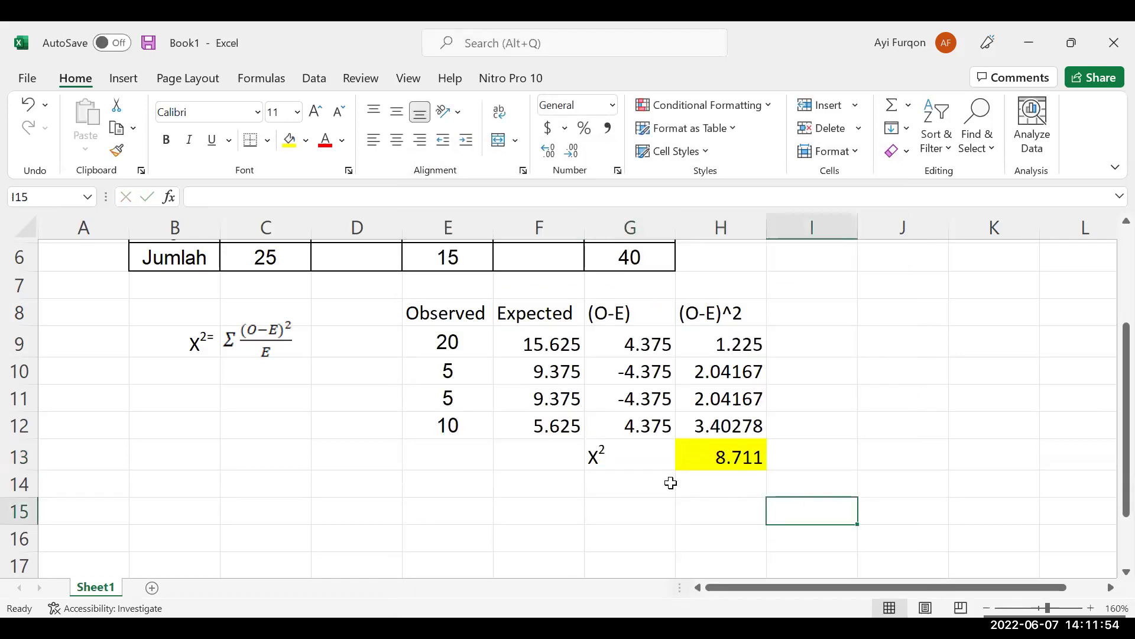
# Append an equals sign to the X2 label in G13 and align the label to the right.
pyautogui.doubleClick(652, 455)
pyautogui.write('=')
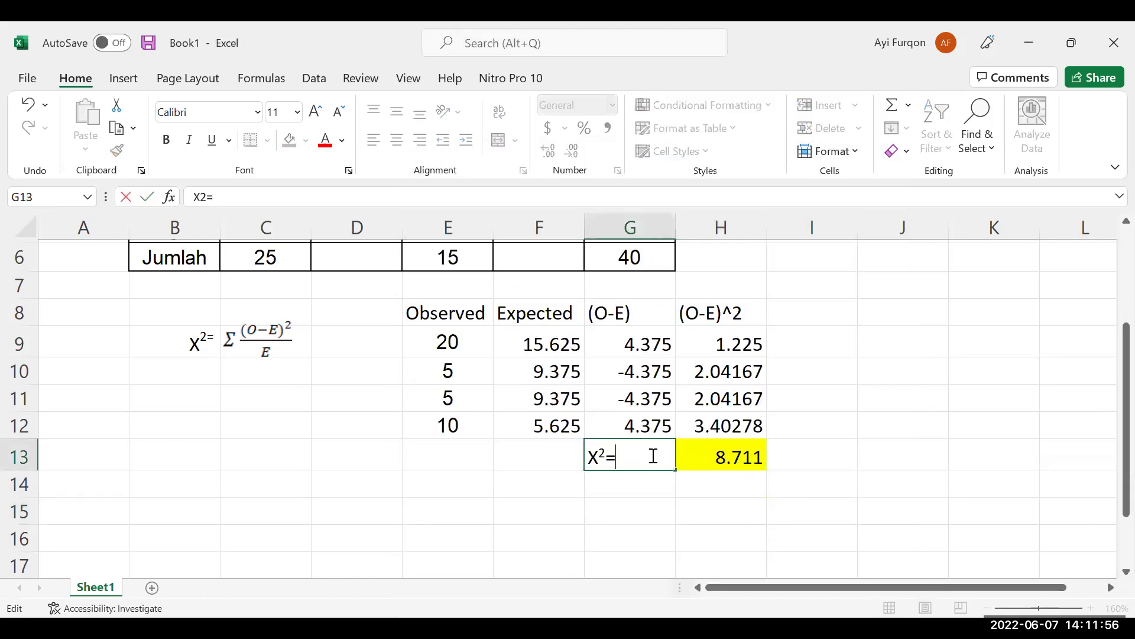
pyautogui.press('Return')
pyautogui.click(653, 456)
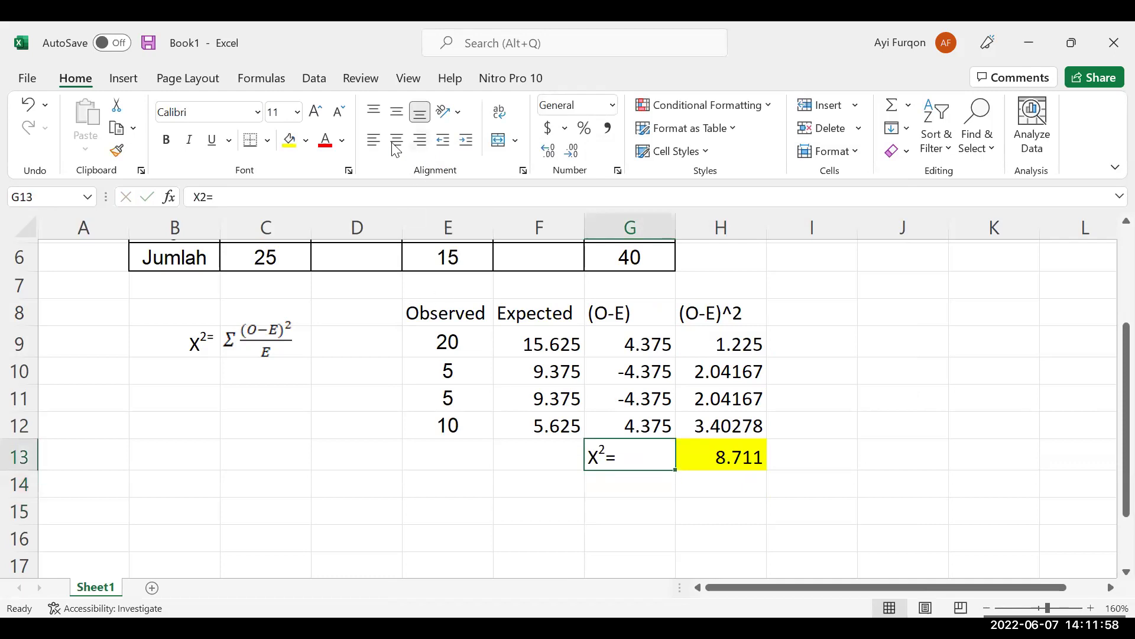
pyautogui.click(423, 142)
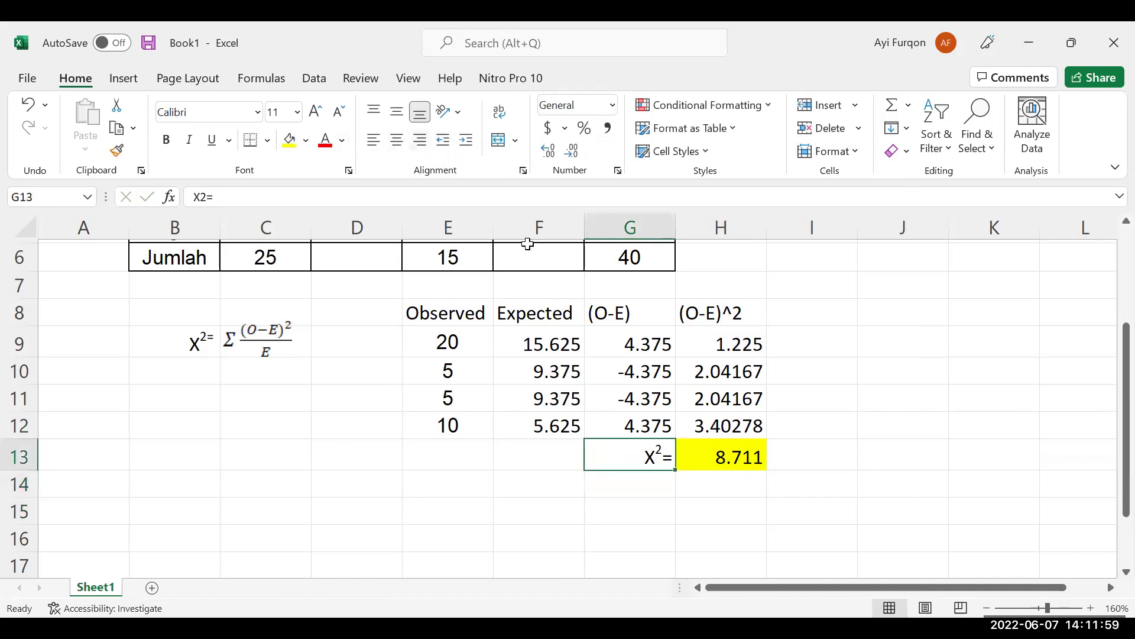
pyautogui.click(740, 469)
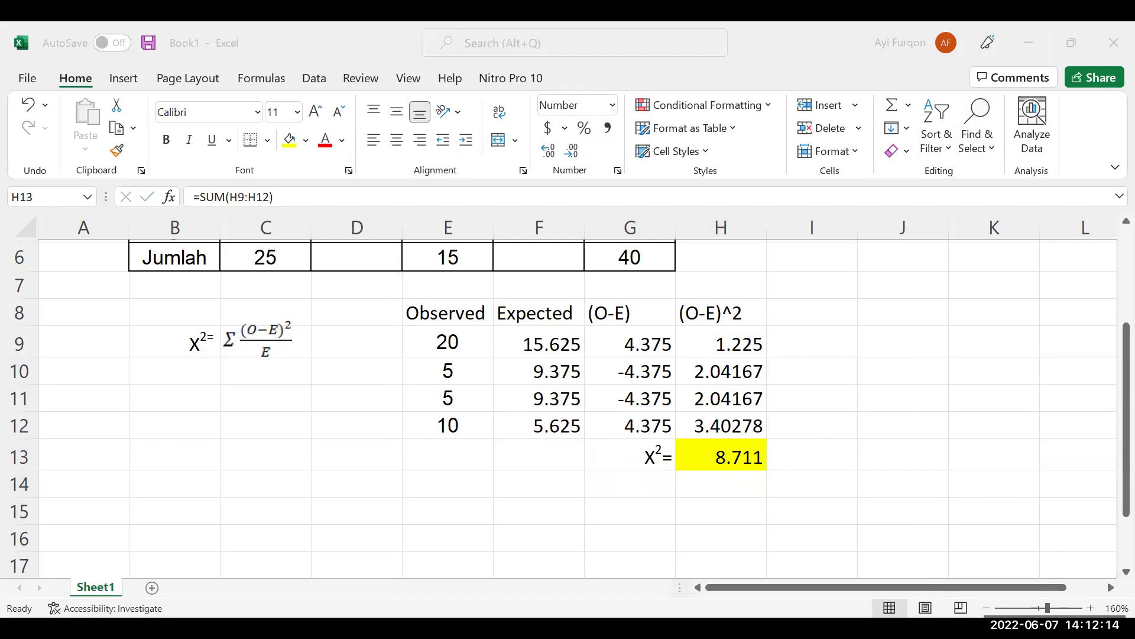
pyautogui.hotkey('alt', 'Tab')
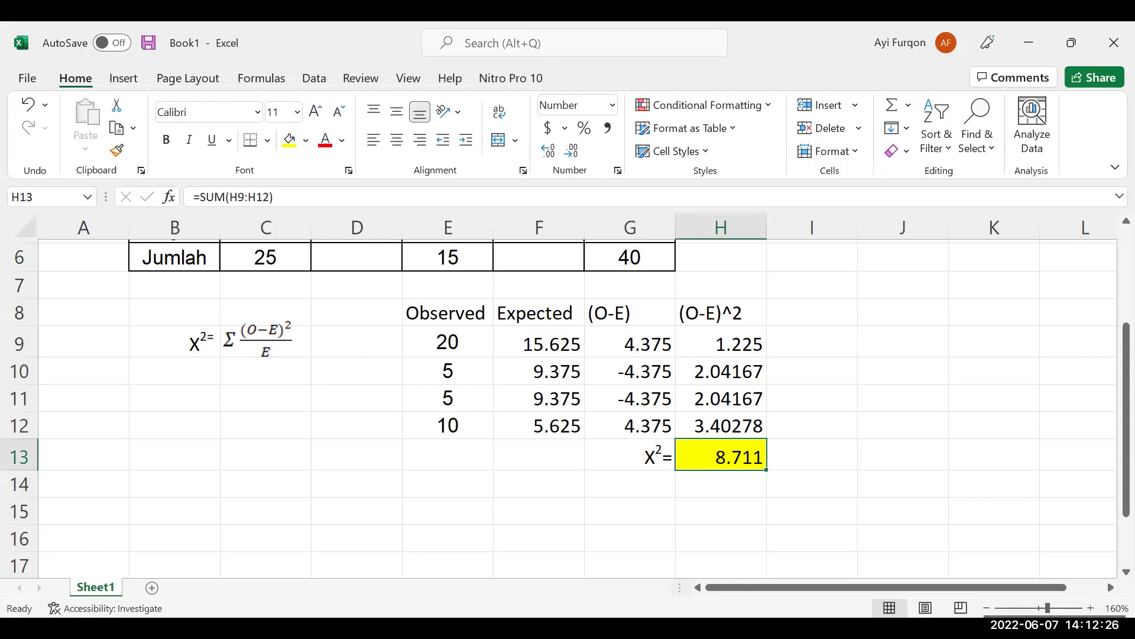
pyautogui.click(719, 506)
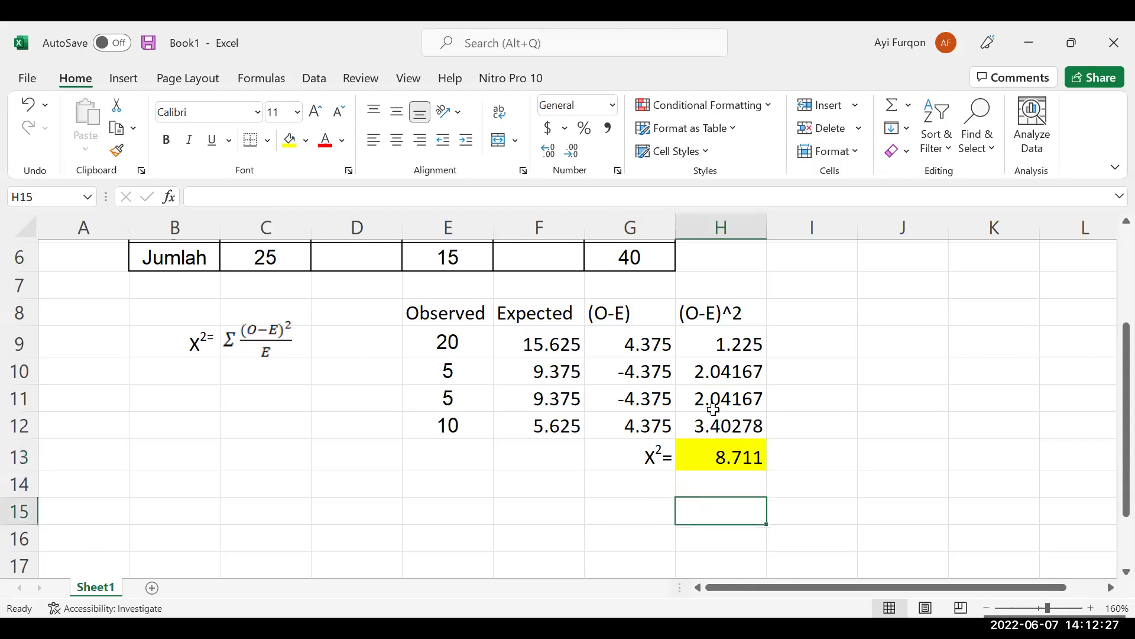
# Switch to the Word document and delete the two empty lines between the chi-square formula and question d.
pyautogui.click(1032, 37)
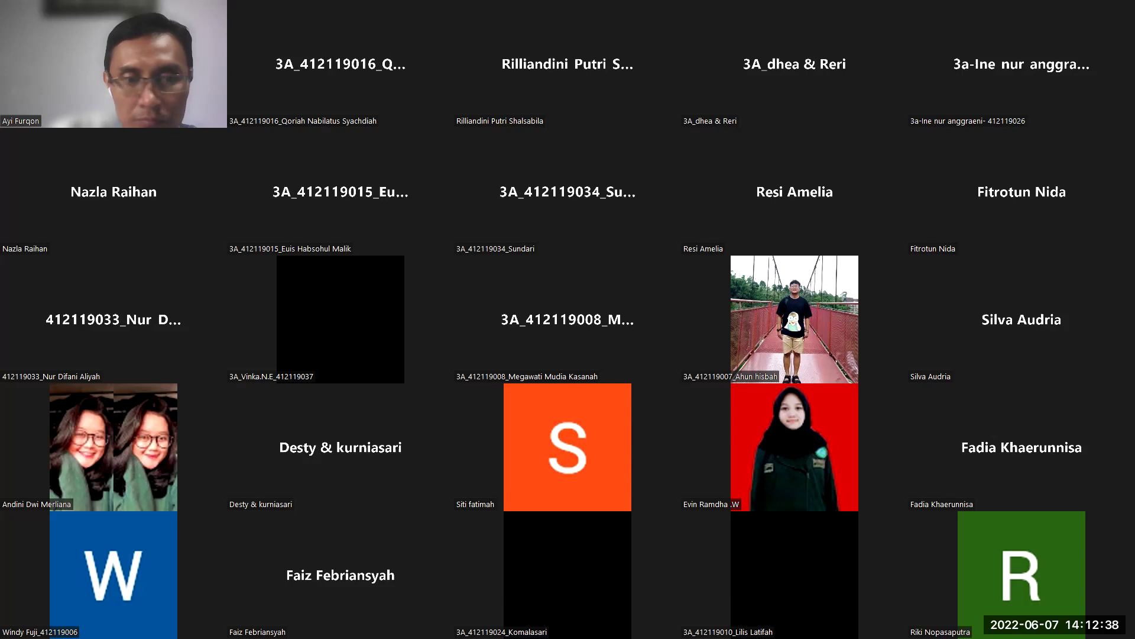
pyautogui.click(1031, 39)
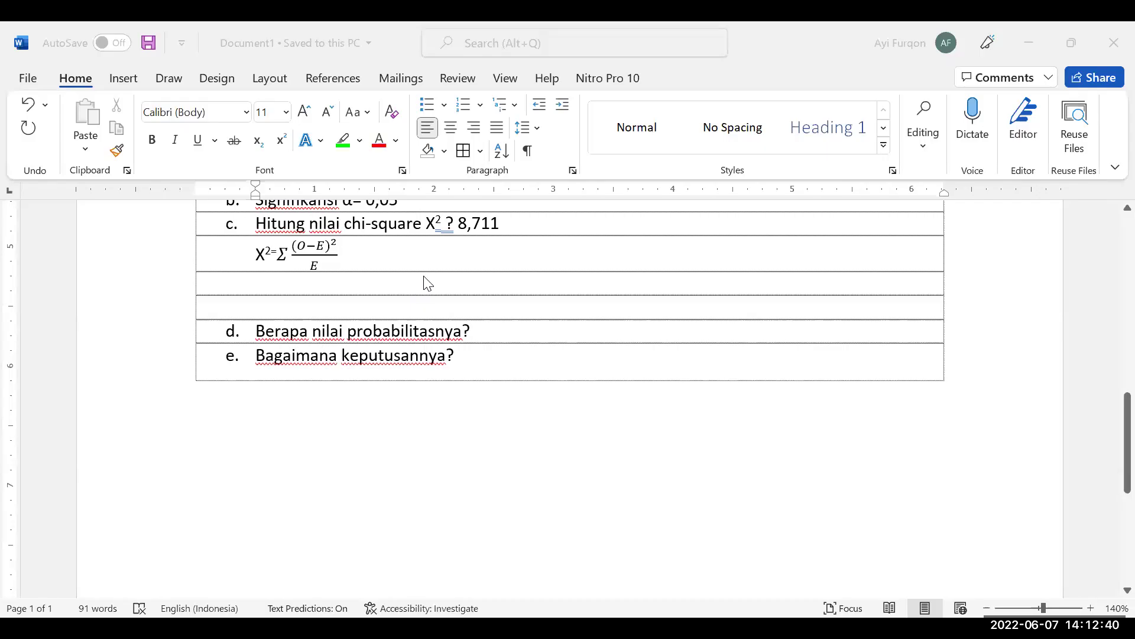
pyautogui.scroll(2, 435, 319)
pyautogui.scroll(3, 386, 351)
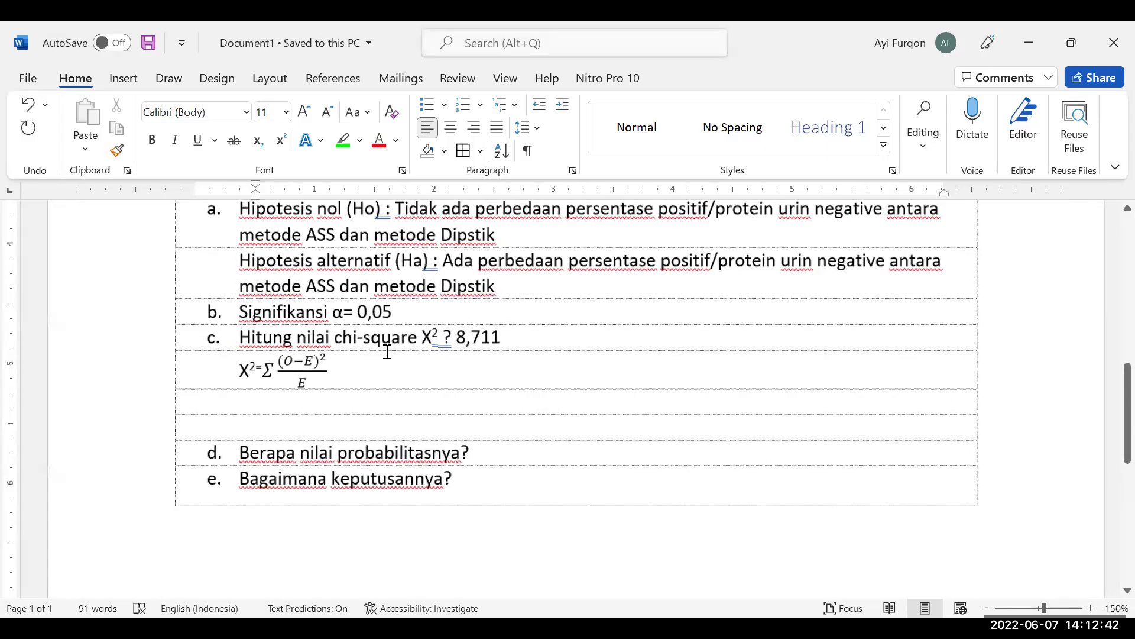
pyautogui.scroll(1, 387, 351)
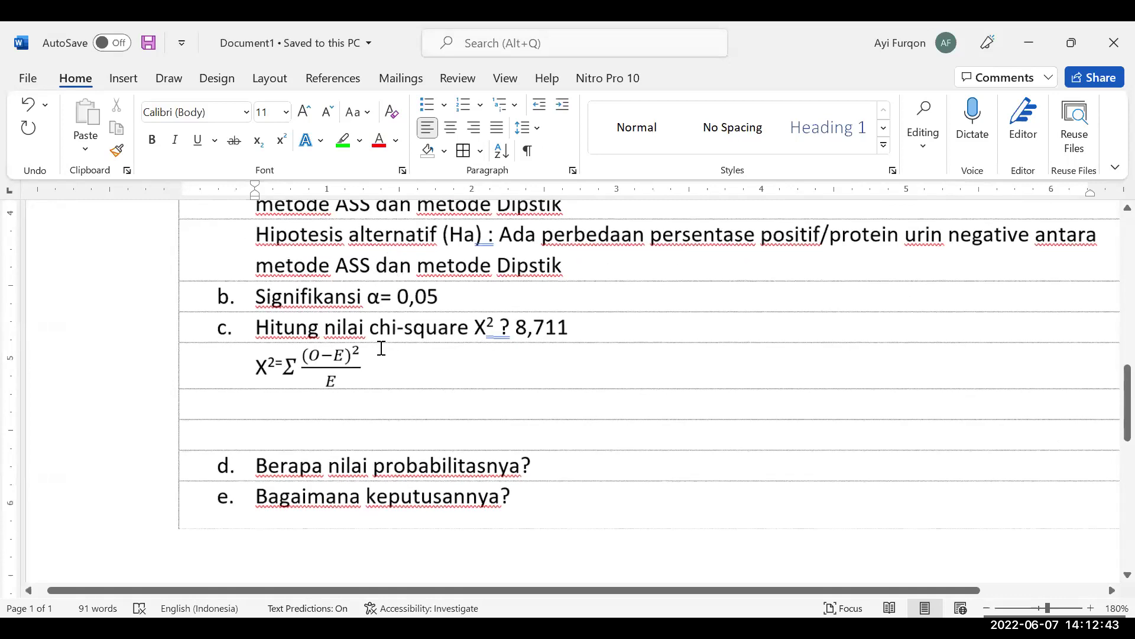
pyautogui.click(520, 326)
pyautogui.click(573, 330)
pyautogui.click(349, 403)
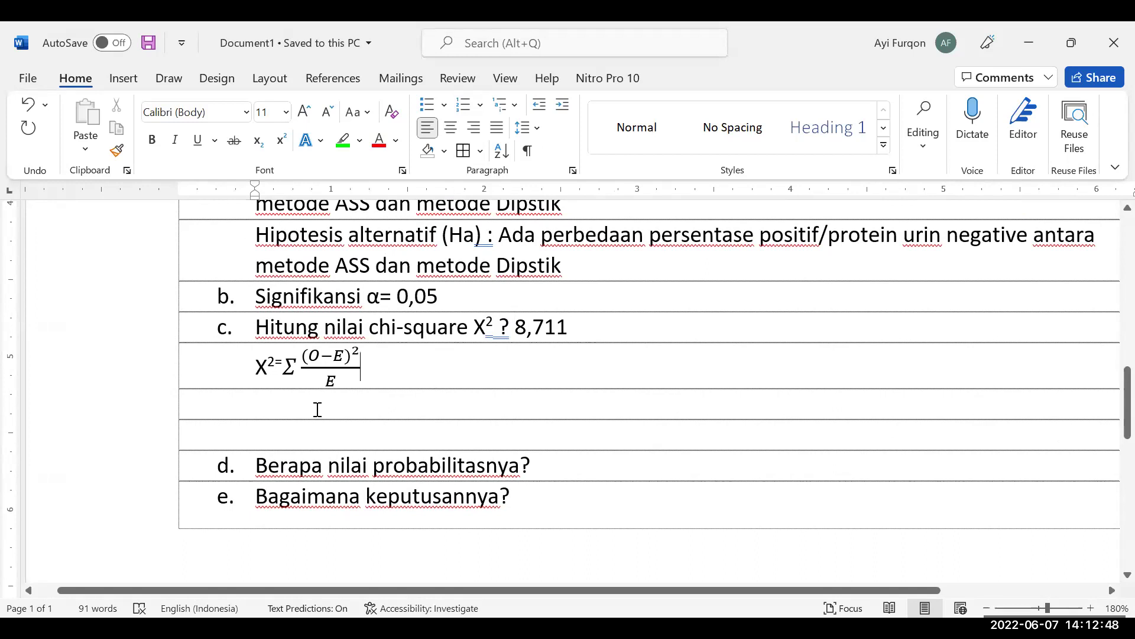
pyautogui.press('Delete')
pyautogui.press('Delete')
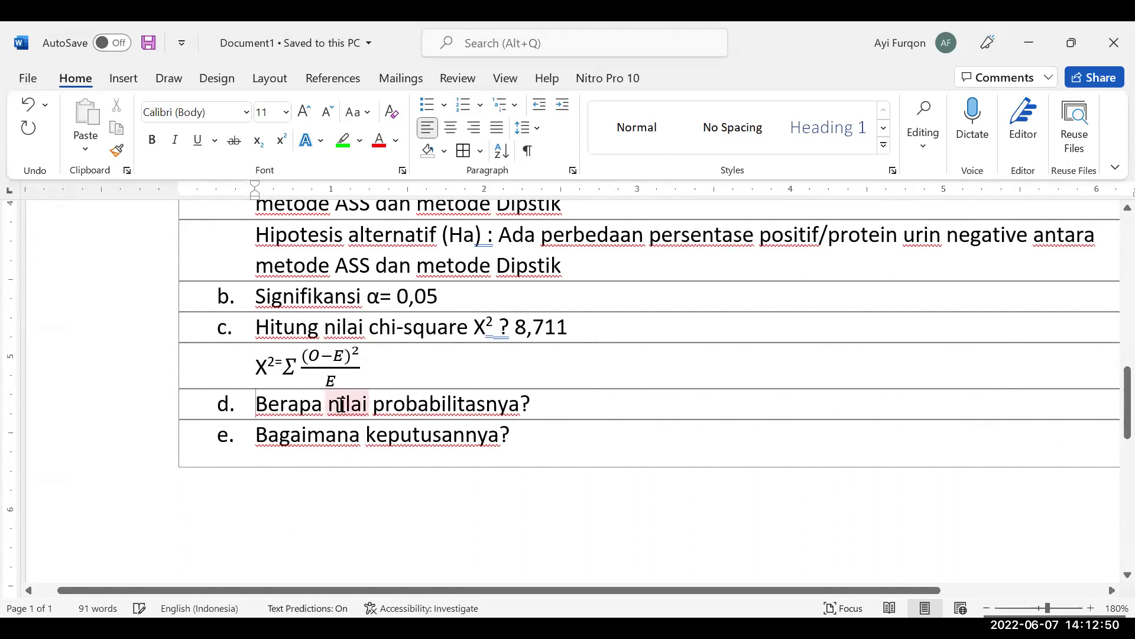
pyautogui.click(537, 402)
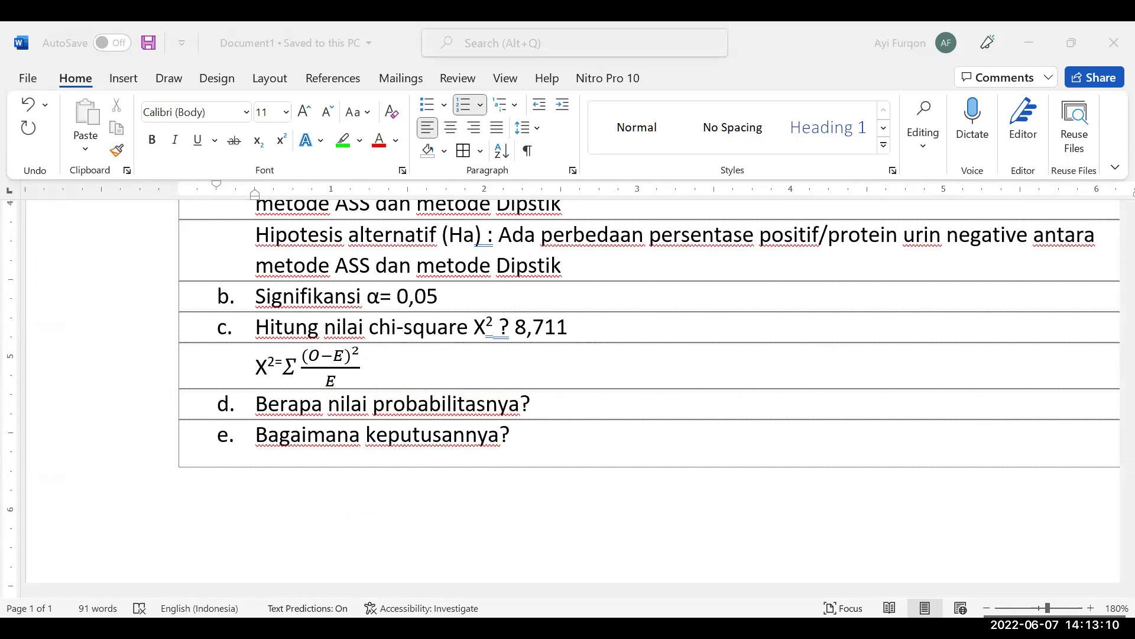
# Switch to the web browser, search Google for "chi square table" and show the image results.
pyautogui.hotkey('alt', 'Tab')
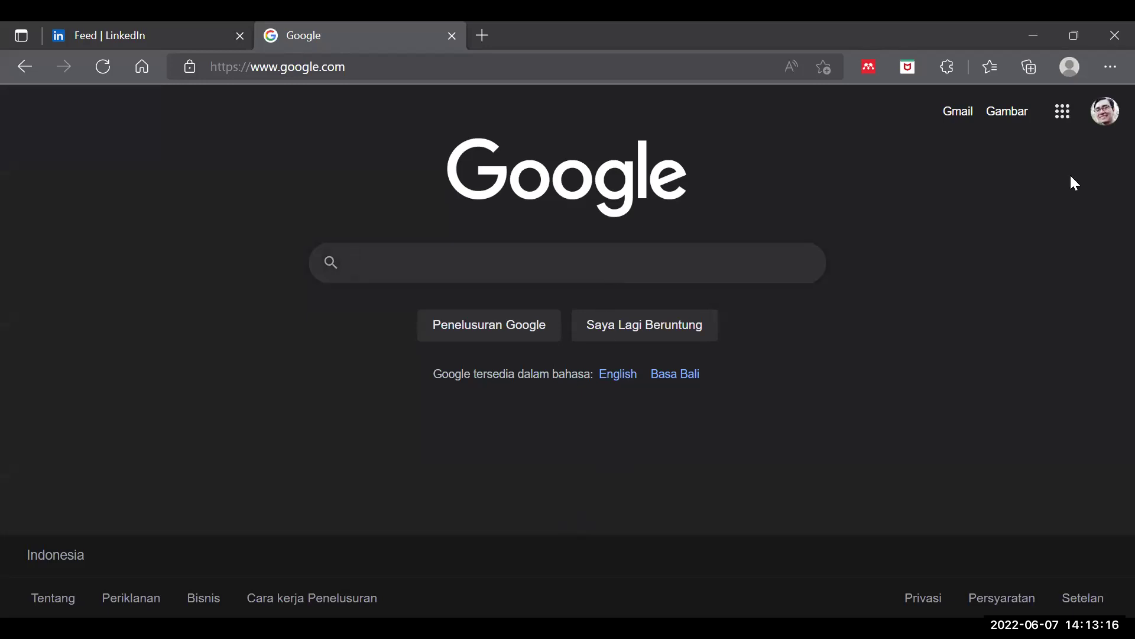
pyautogui.click(712, 253)
pyautogui.write('chisquare')
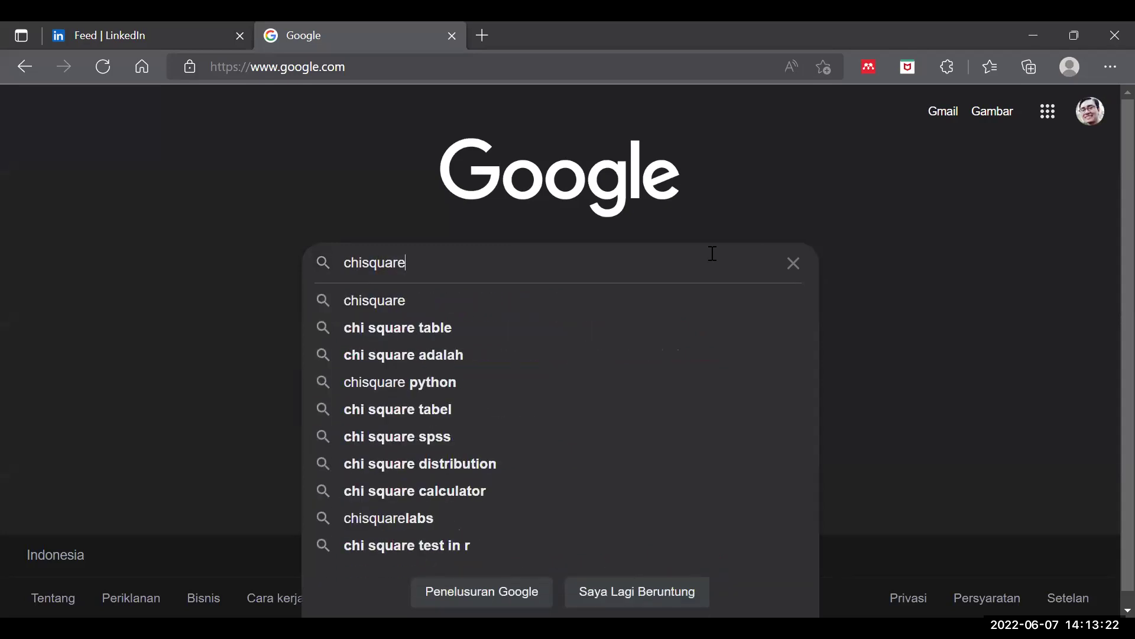
pyautogui.press('Down')
pyautogui.press('Down')
pyautogui.press('Return')
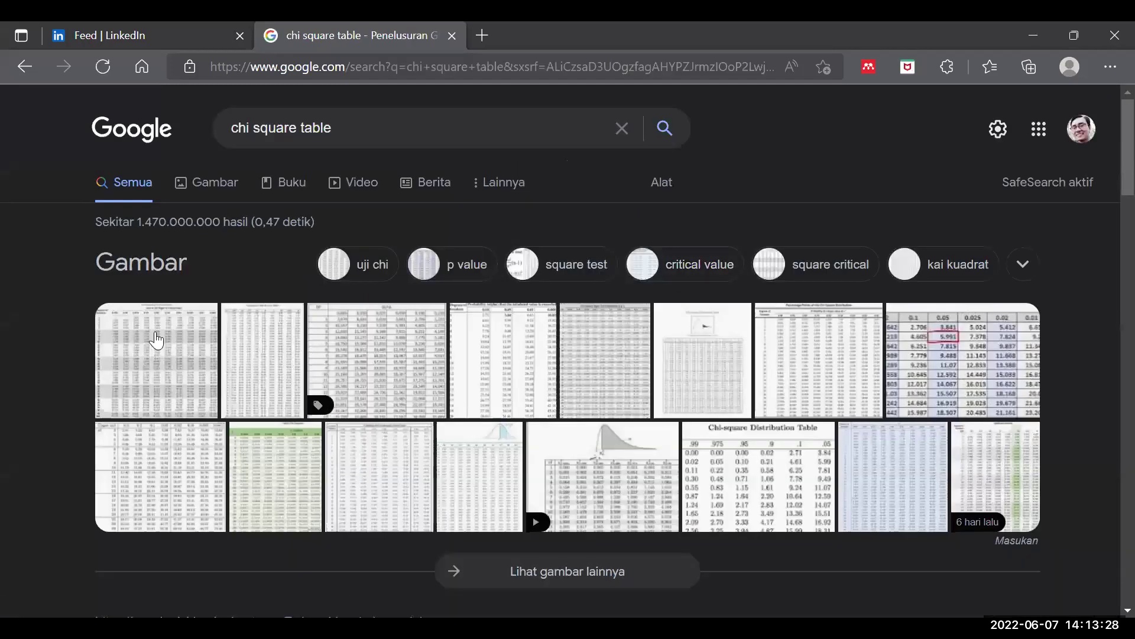
pyautogui.click(180, 183)
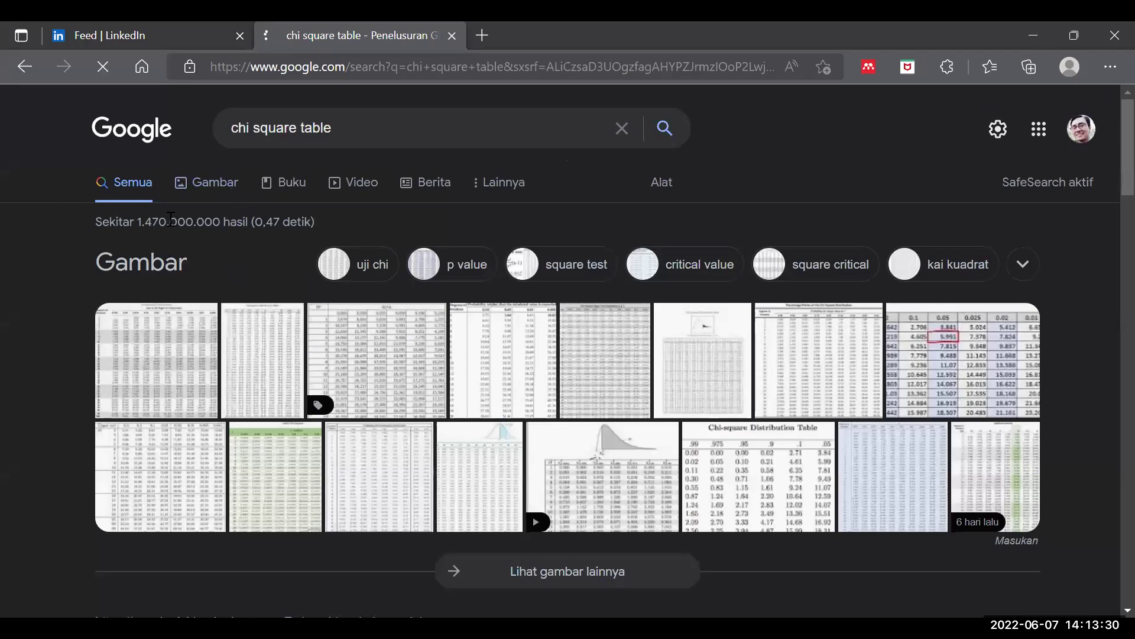